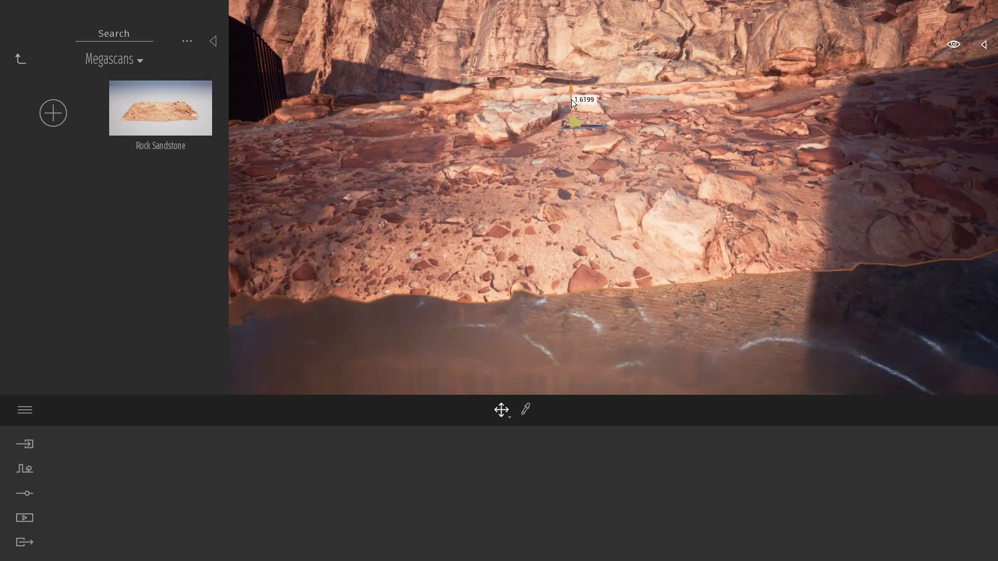
# - Fly the viewport forward over the canyon terrain
pyautogui.moveTo(572, 99); pyautogui.dragTo(664, 267, button='right')
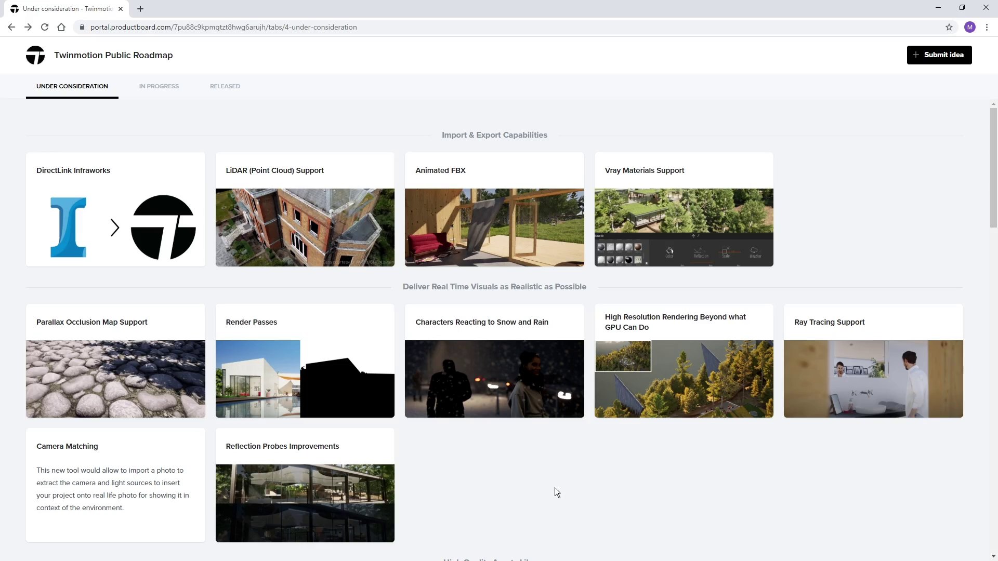
# - Open and close the Integration with Quixel Megascans request, then scroll through the roadmap ideas
pyautogui.scroll(-1, 560, 485)
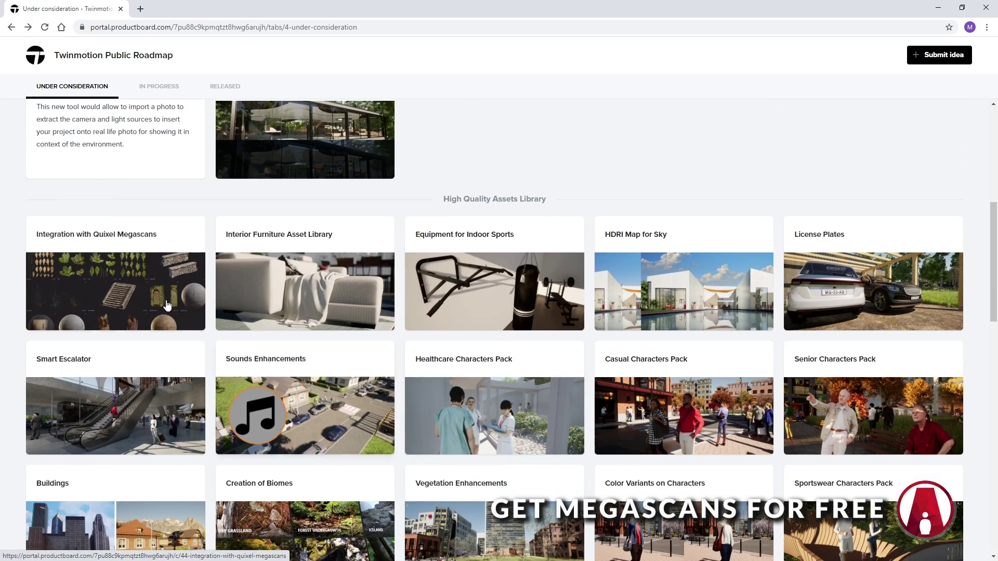
pyautogui.click(132, 292)
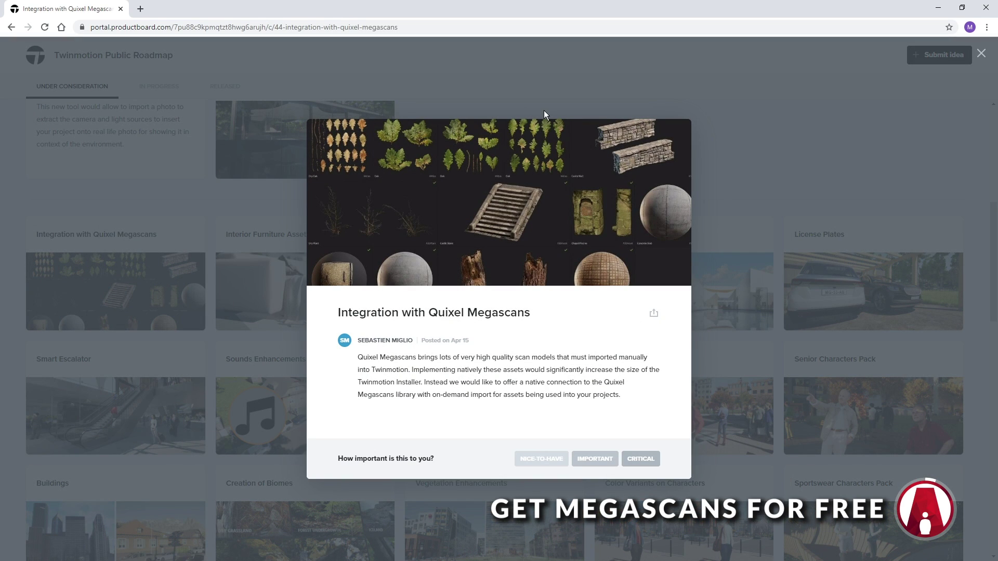
pyautogui.click(831, 304)
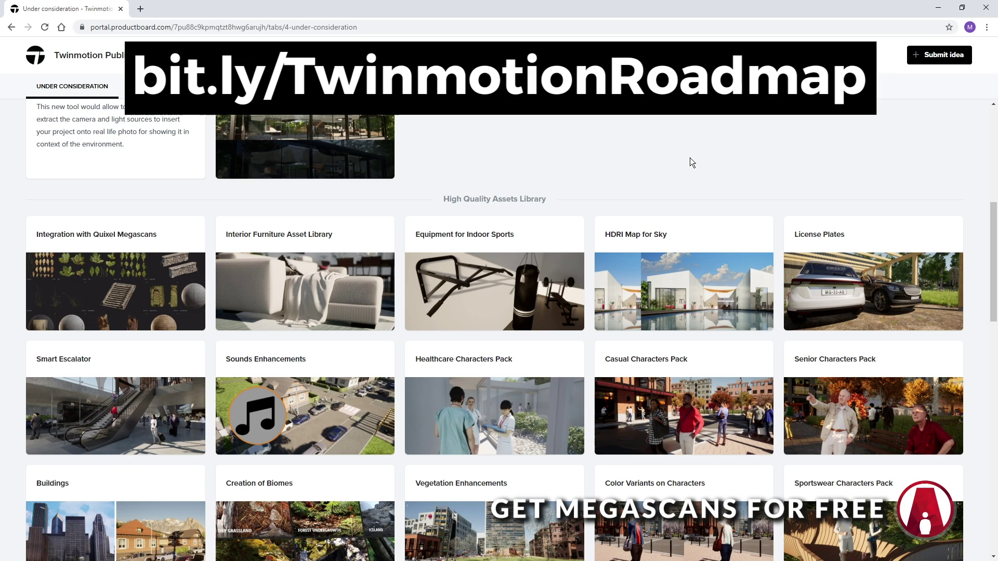
pyautogui.scroll(-4, 690, 158)
pyautogui.scroll(-9, 690, 158)
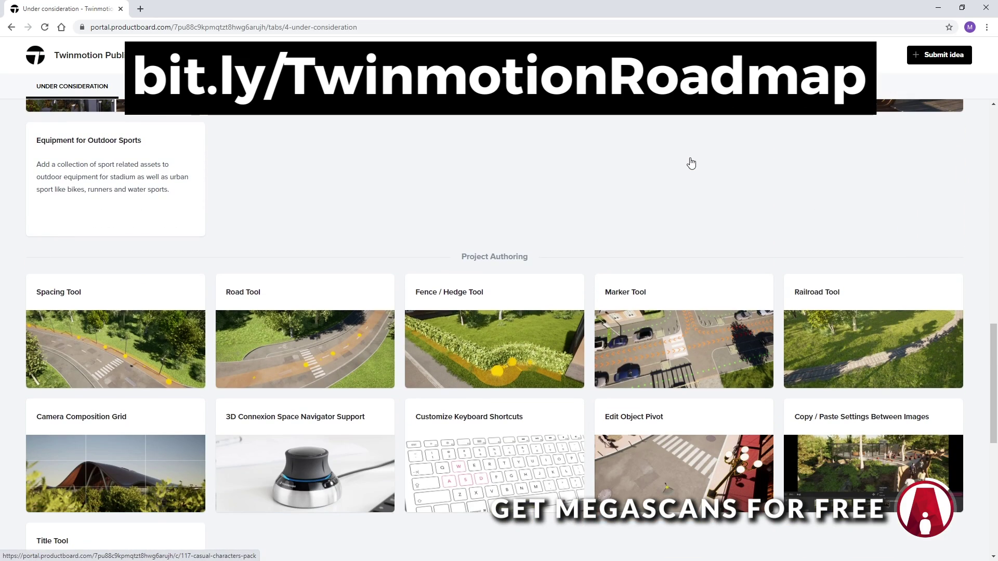
pyautogui.scroll(-4, 690, 162)
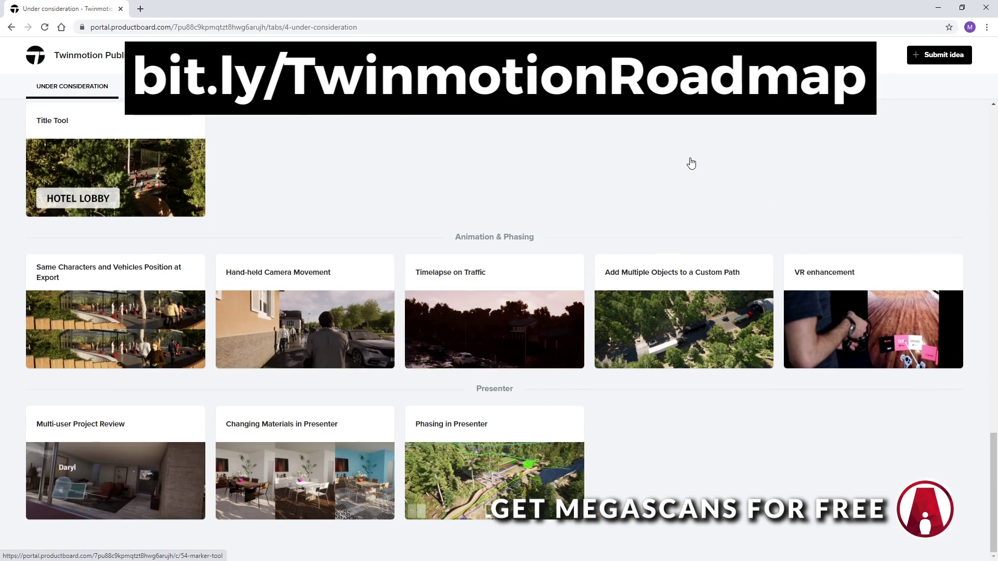
pyautogui.scroll(20, 689, 161)
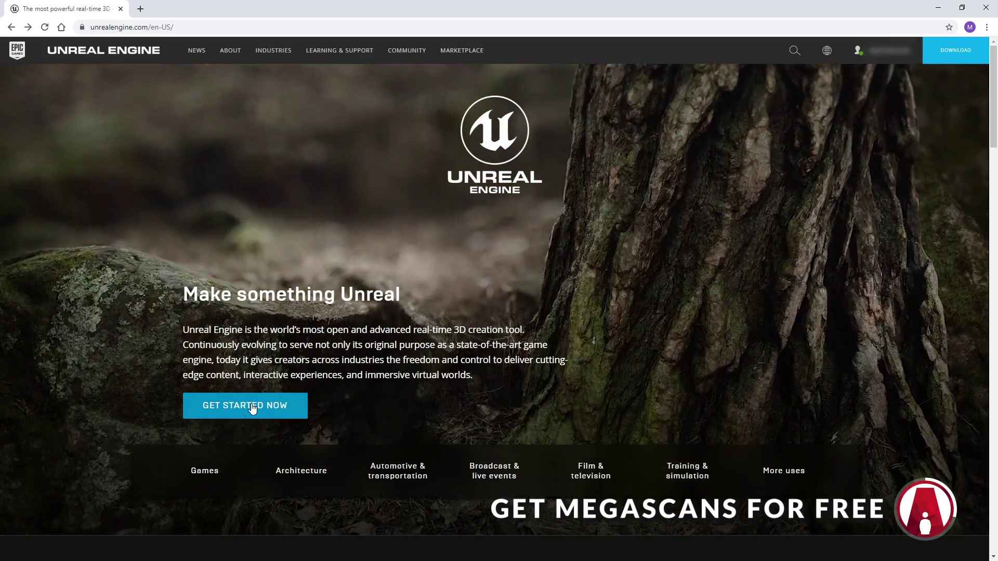
# - Go to Unreal Engine's licensing options and select the free Creators License
pyautogui.click(253, 408)
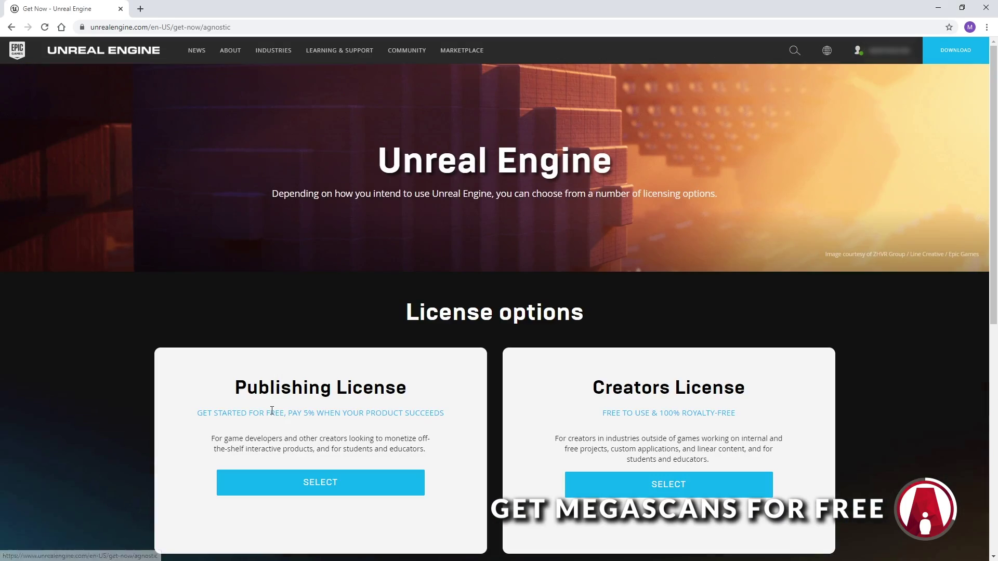
pyautogui.scroll(-2, 488, 439)
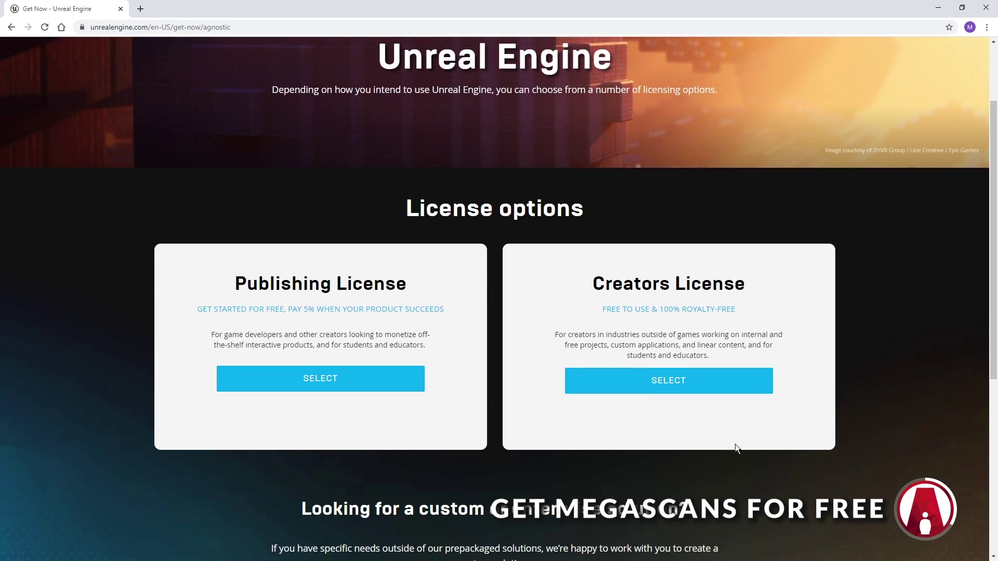
pyautogui.click(717, 385)
# - Tick the Creators EULA checkbox and accept it to start the installer download
pyautogui.scroll(-4, 890, 381)
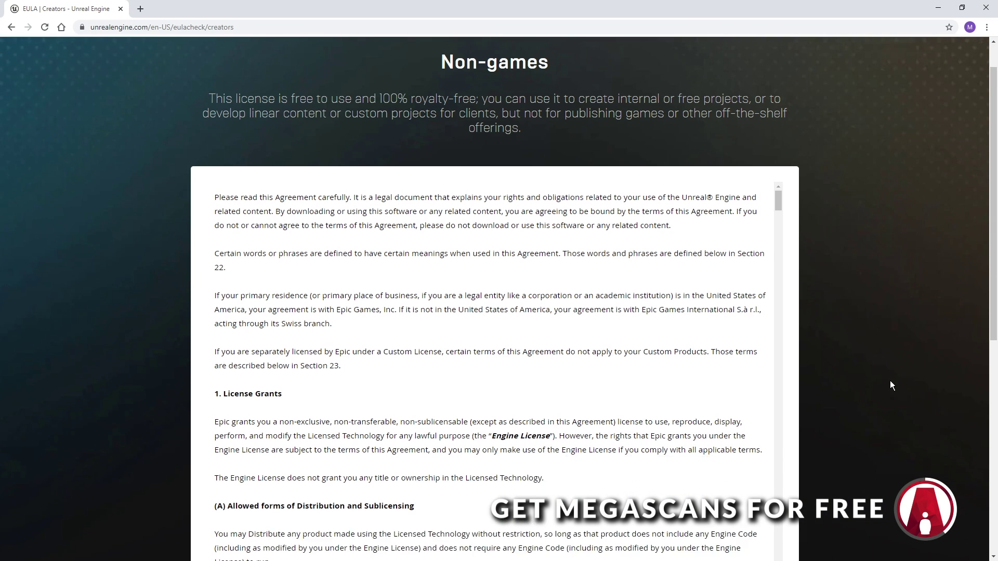
pyautogui.scroll(1, 890, 382)
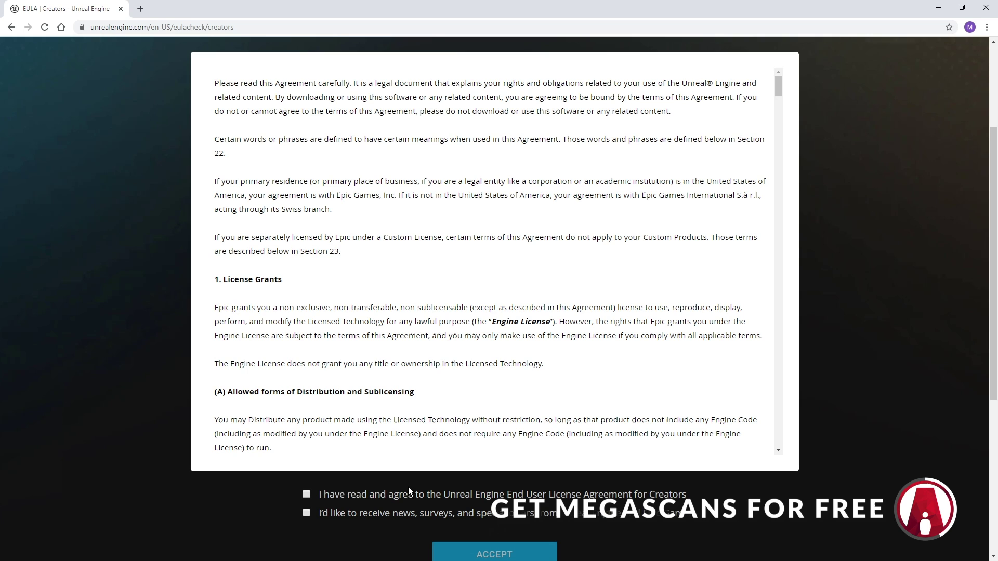
pyautogui.click(354, 497)
pyautogui.scroll(-1, 364, 497)
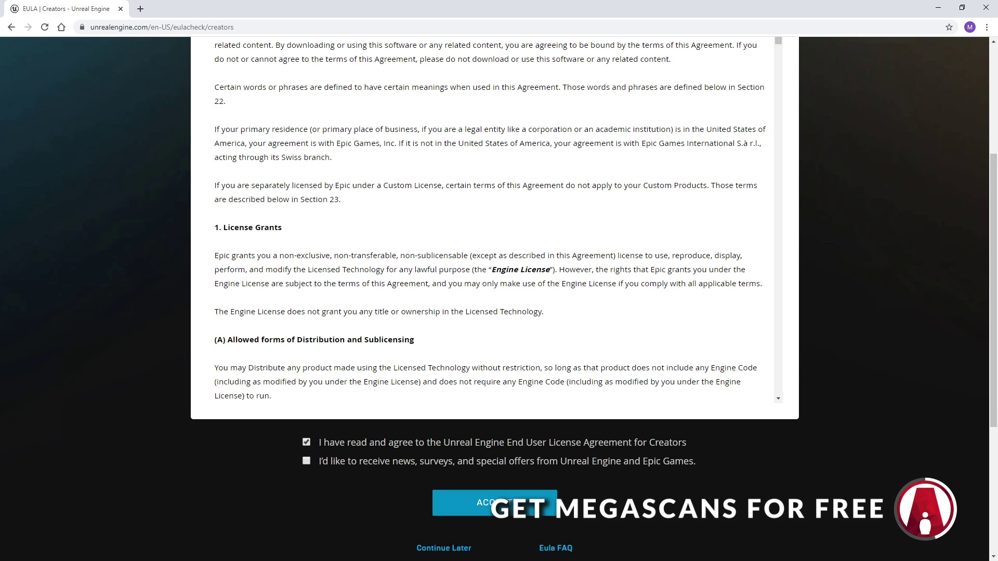
pyautogui.click(526, 500)
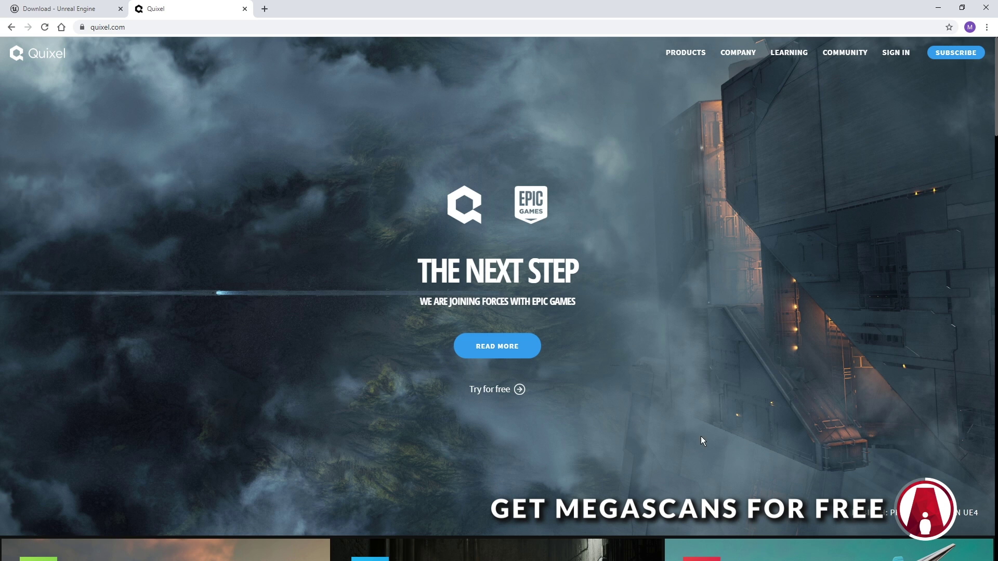
# - Sign in to Quixel with Epic Games, allow access, enter the Quixel password and link accounts
pyautogui.click(895, 52)
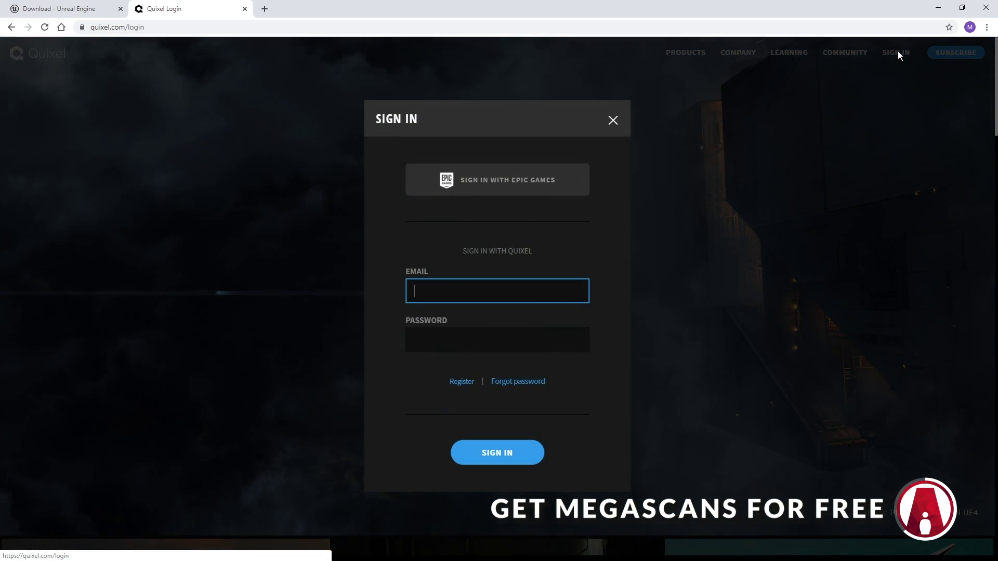
pyautogui.click(579, 183)
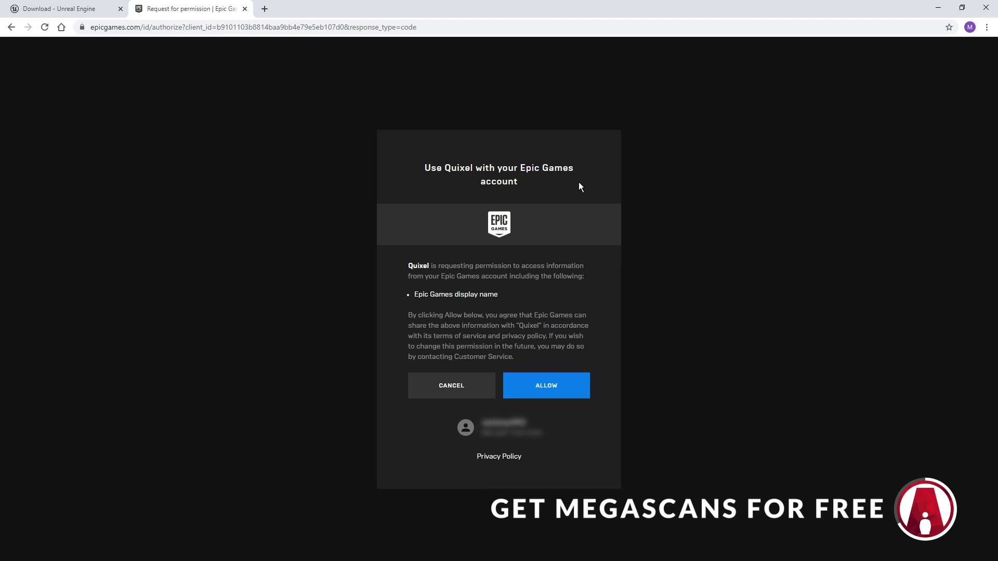
pyautogui.click(560, 398)
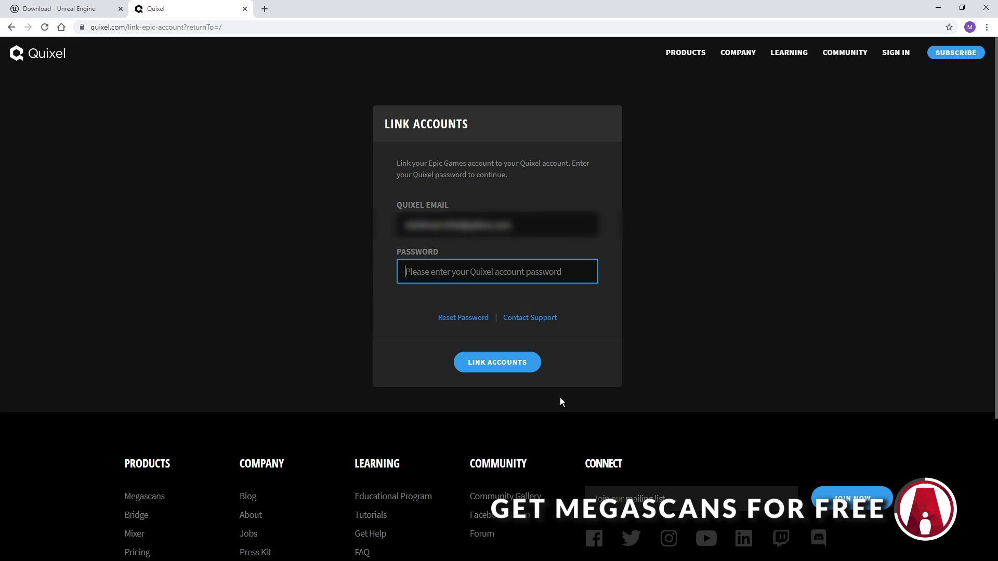
pyautogui.write('•')
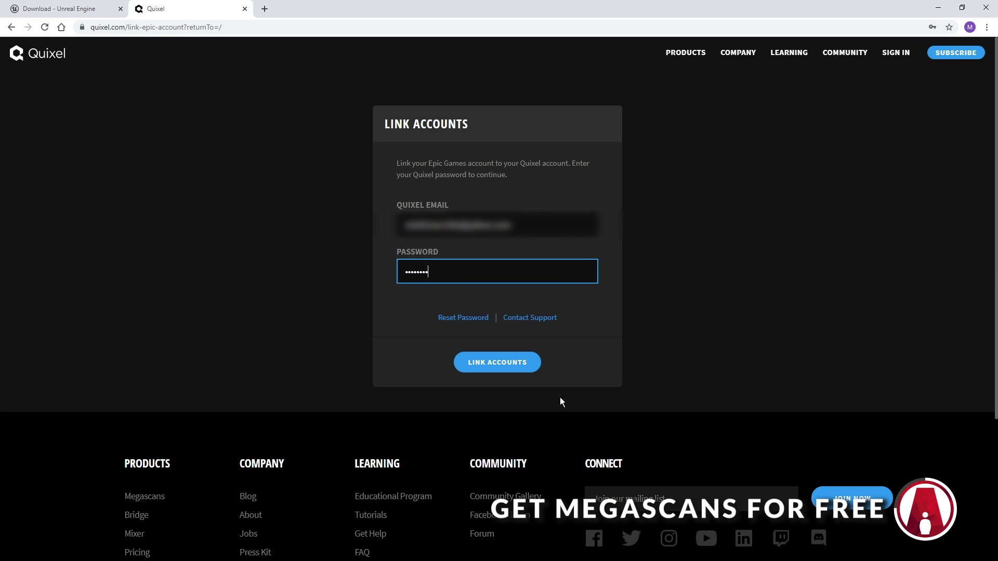
pyautogui.click(508, 364)
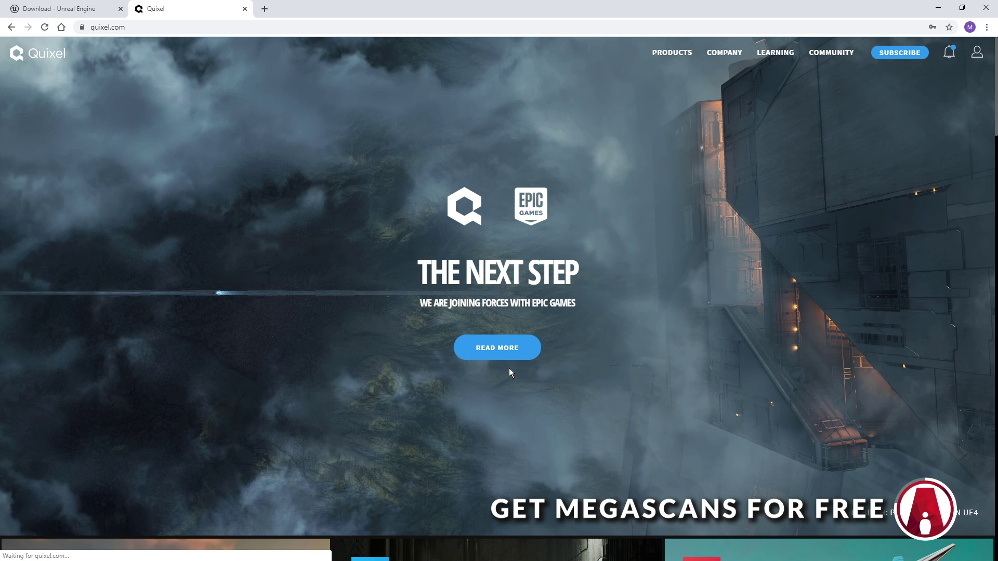
# - Claim Unlimited Access for UE4 on the pricing page, agreeing to the Unreal-only terms
pyautogui.click(919, 56)
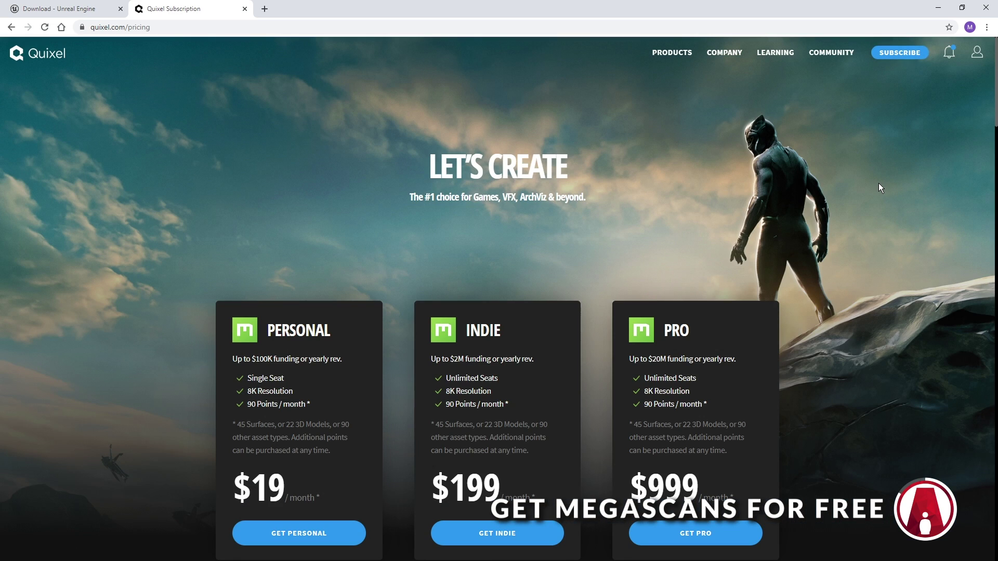
pyautogui.scroll(-3, 879, 187)
pyautogui.scroll(-9, 879, 183)
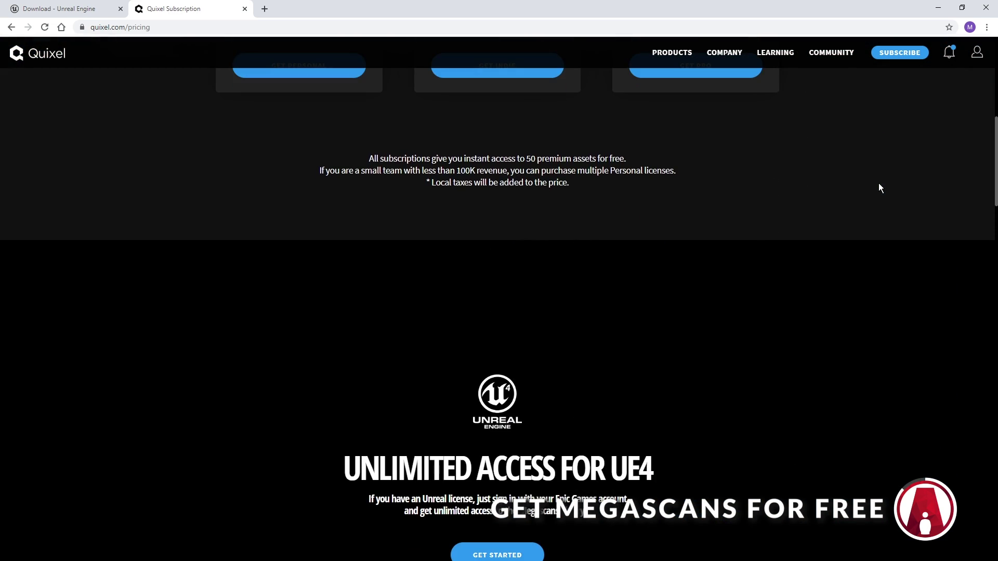
pyautogui.click(497, 400)
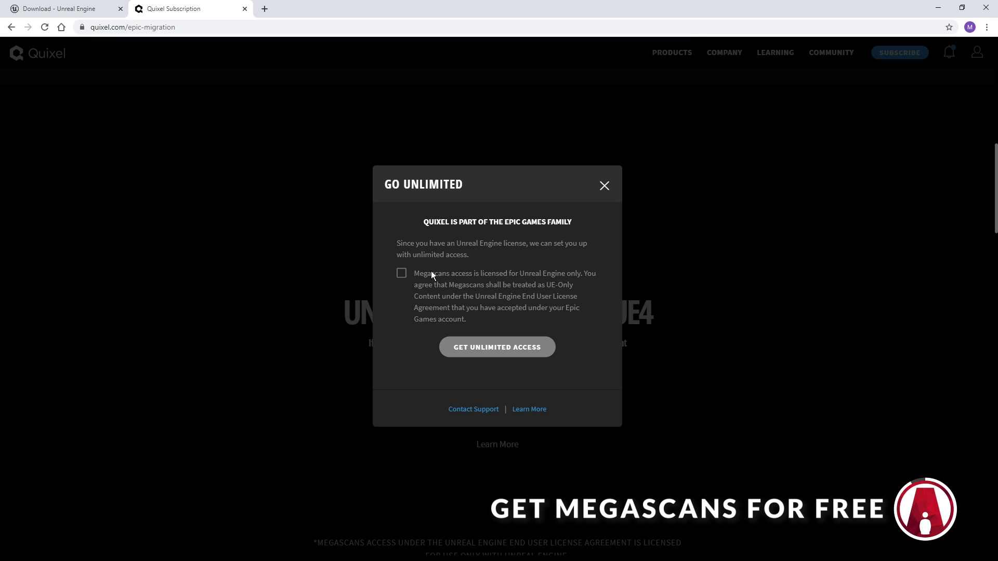
pyautogui.click(401, 274)
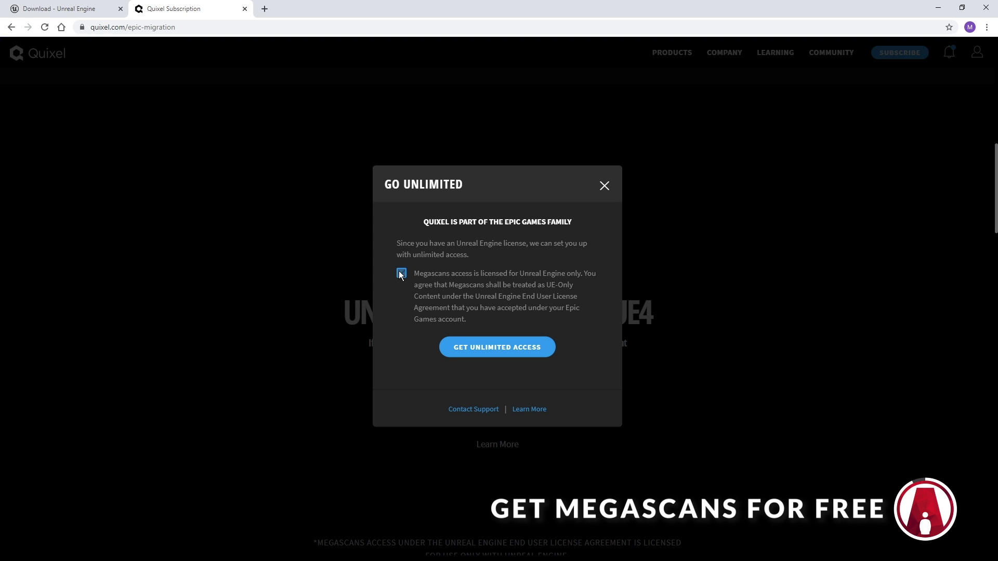
pyautogui.click(507, 349)
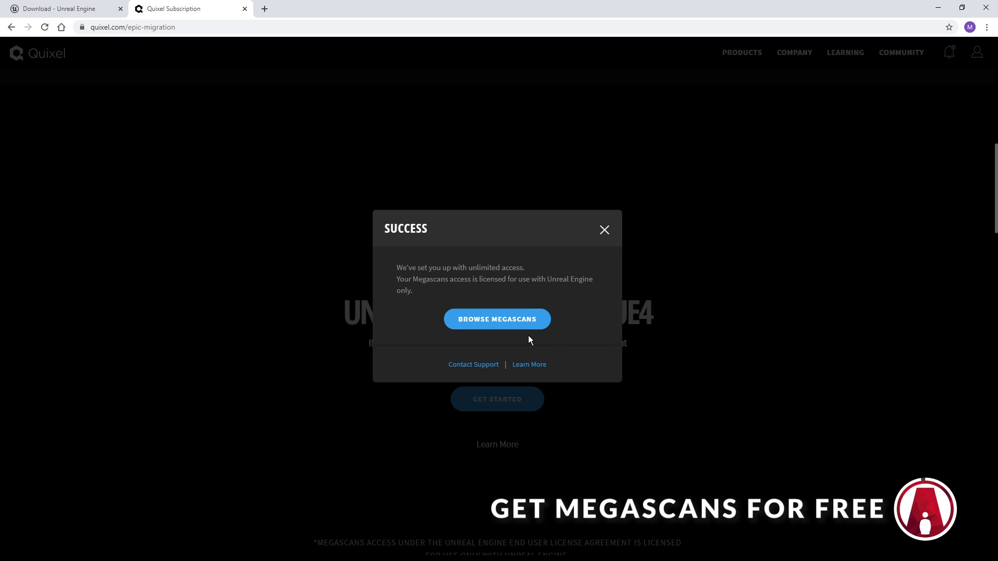
pyautogui.click(528, 322)
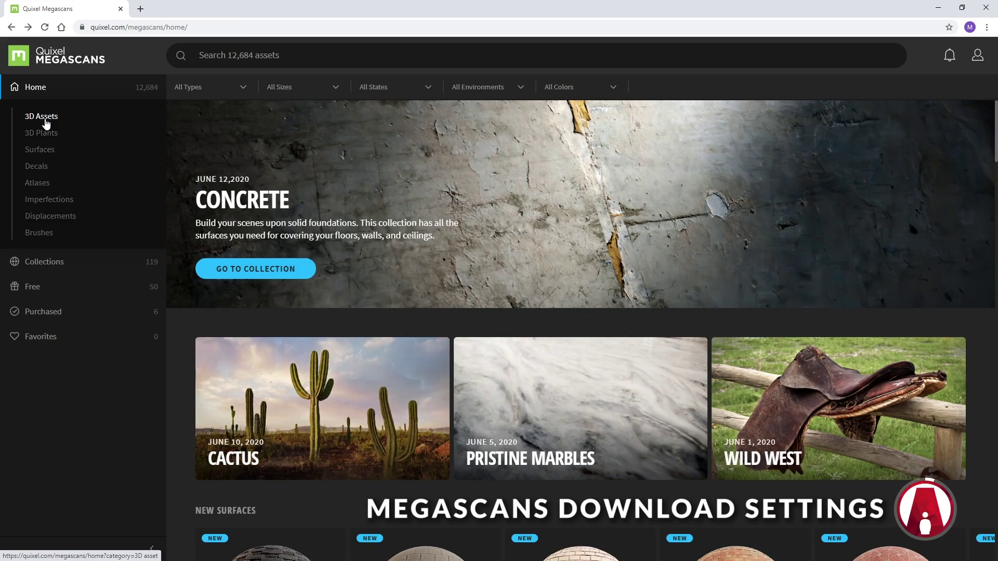
# - Filter Megascans to 3D Assets > Rock > Sandstone and open the Rock Sandstone asset
pyautogui.click(43, 117)
pyautogui.click(52, 317)
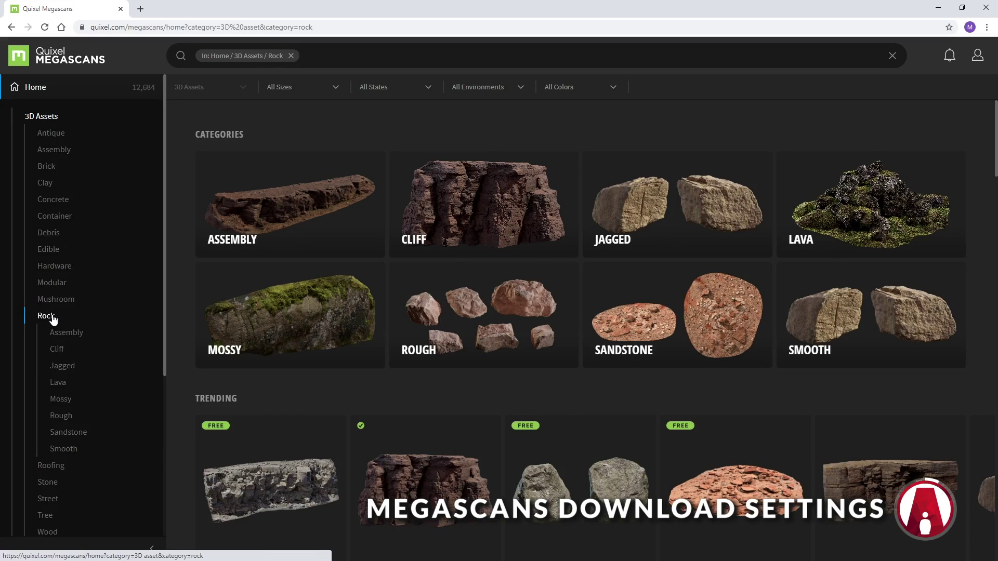
pyautogui.click(703, 300)
pyautogui.scroll(-6, 698, 299)
pyautogui.scroll(-10, 698, 302)
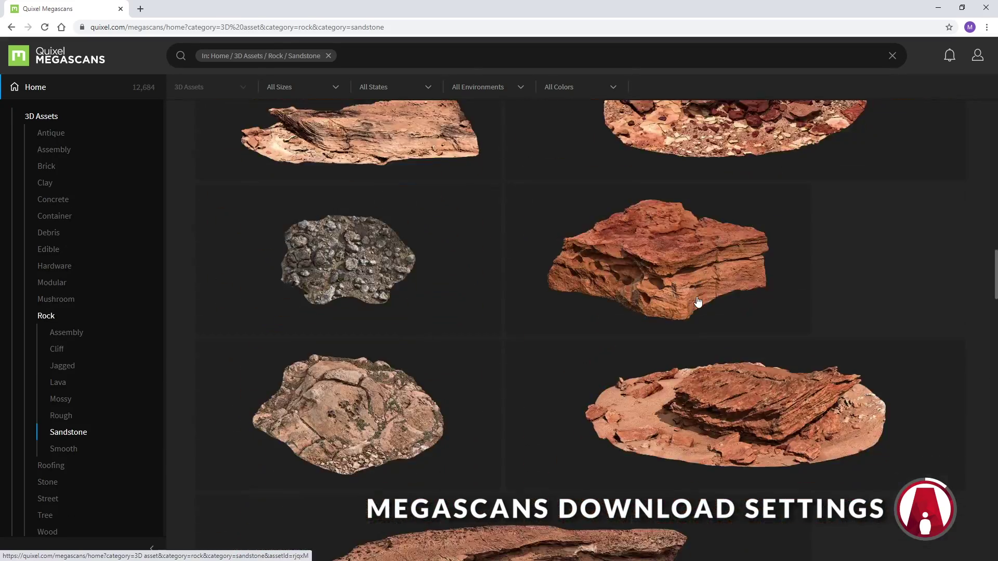
pyautogui.click(589, 281)
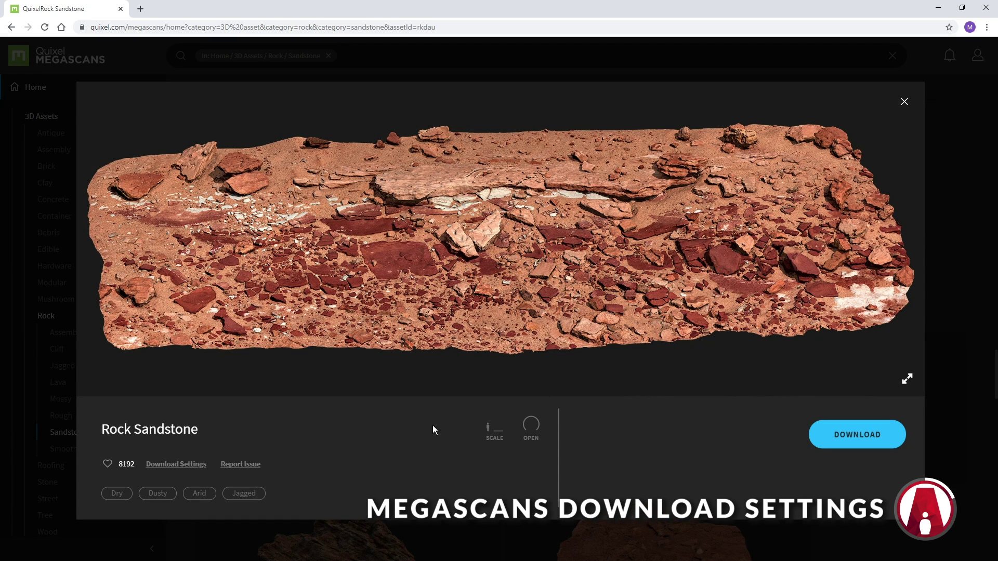
# - Set the download to 2K resolution, FBX mesh format and the Custom material preset
pyautogui.click(176, 465)
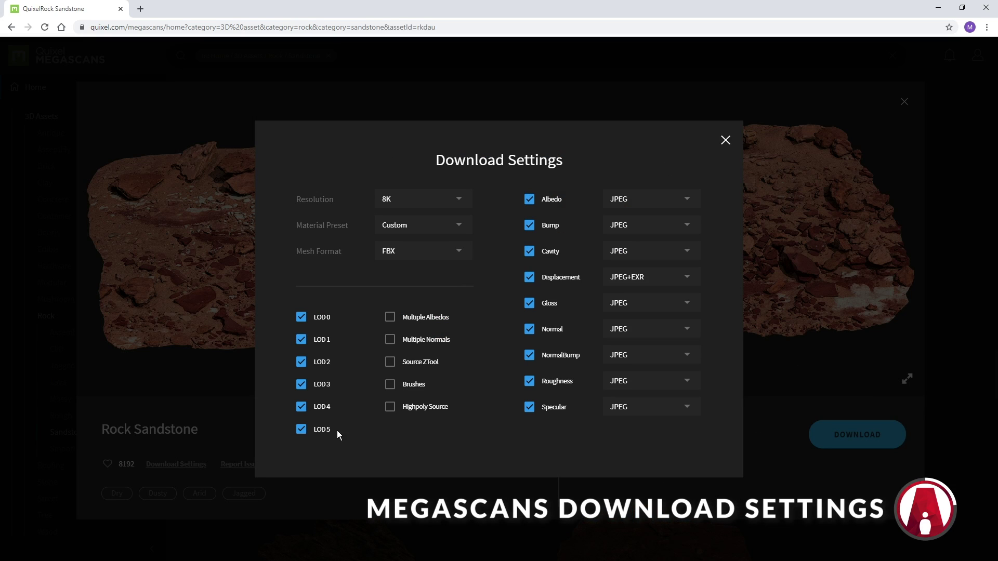
pyautogui.click(411, 200)
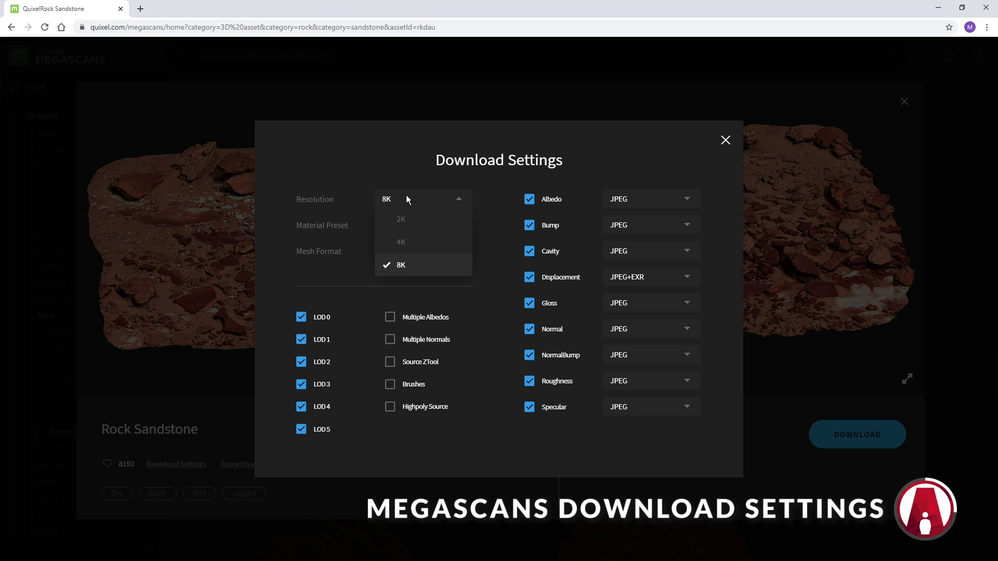
pyautogui.click(413, 243)
pyautogui.click(444, 197)
pyautogui.click(425, 222)
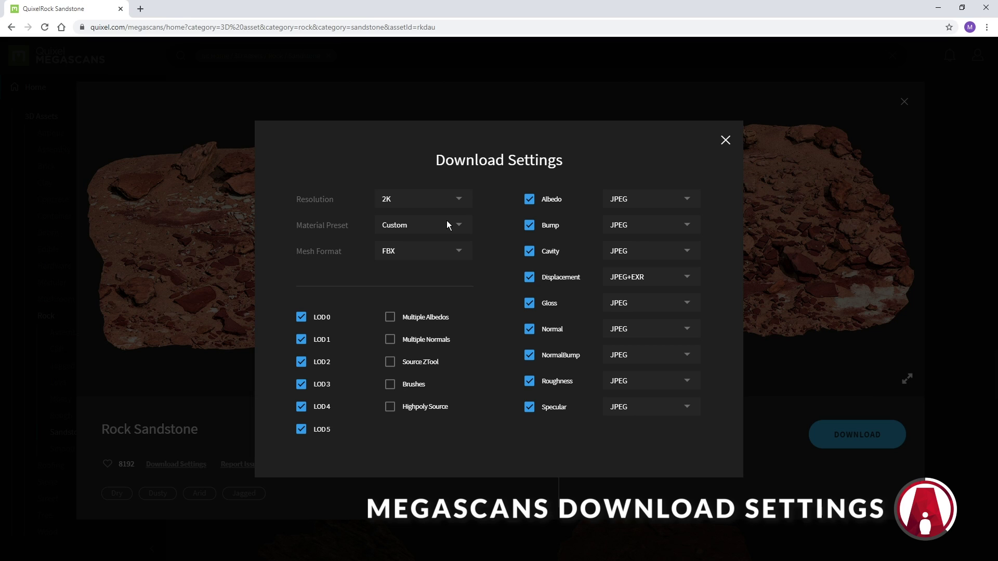
pyautogui.click(422, 255)
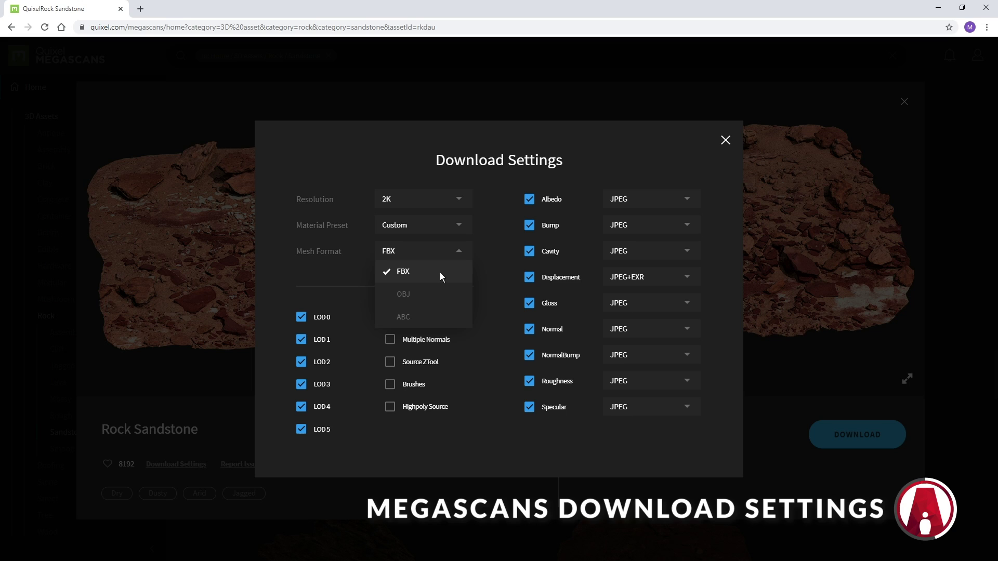
pyautogui.click(440, 275)
pyautogui.click(439, 227)
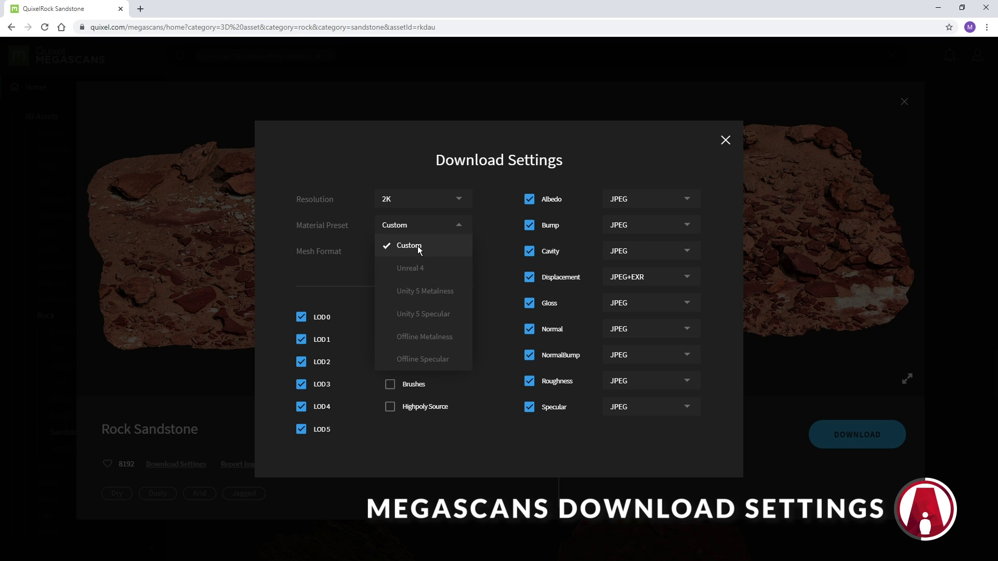
pyautogui.click(430, 248)
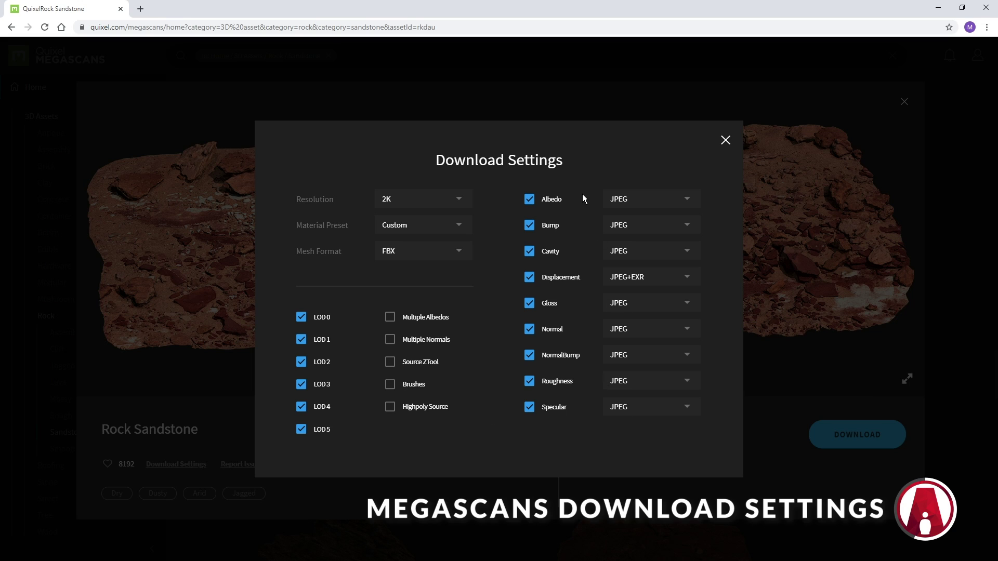
# - Exclude Bump, Cavity, Displacement, Gloss, NormalBump and Specular maps plus LODs 3–5
pyautogui.click(529, 225)
pyautogui.click(530, 251)
pyautogui.click(529, 277)
pyautogui.click(529, 303)
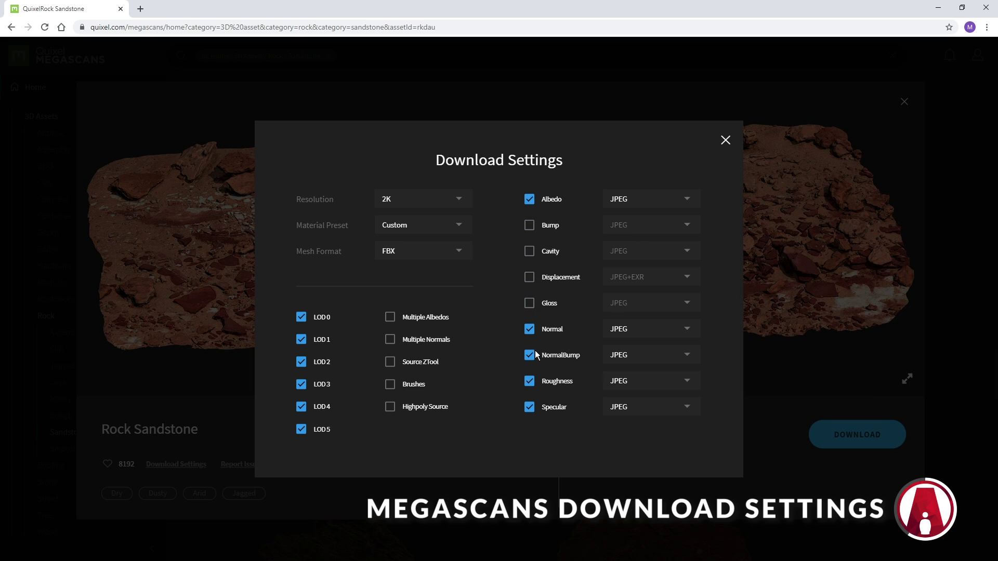
pyautogui.click(529, 355)
pyautogui.click(529, 408)
pyautogui.click(301, 430)
pyautogui.click(301, 407)
pyautogui.click(301, 385)
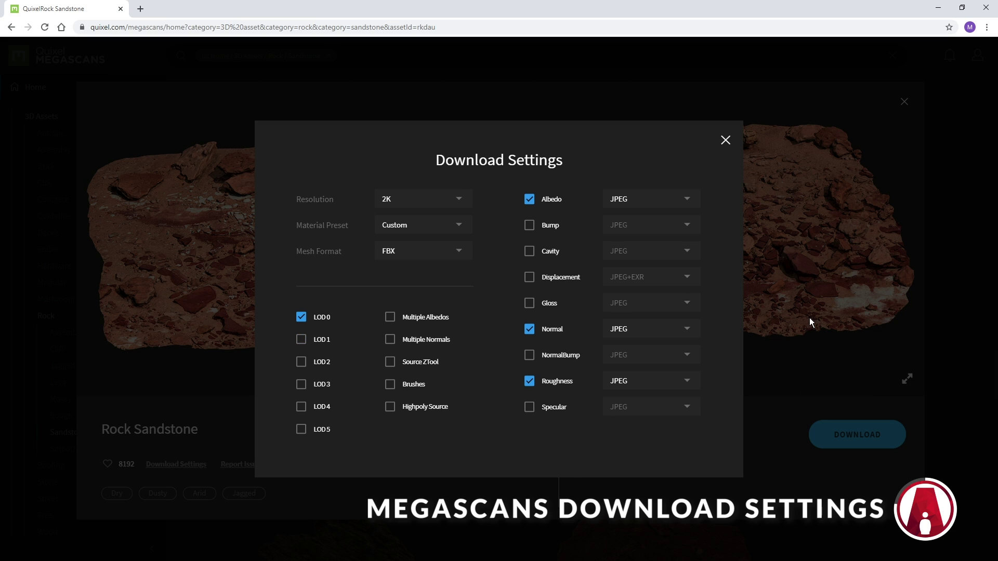
pyautogui.click(726, 141)
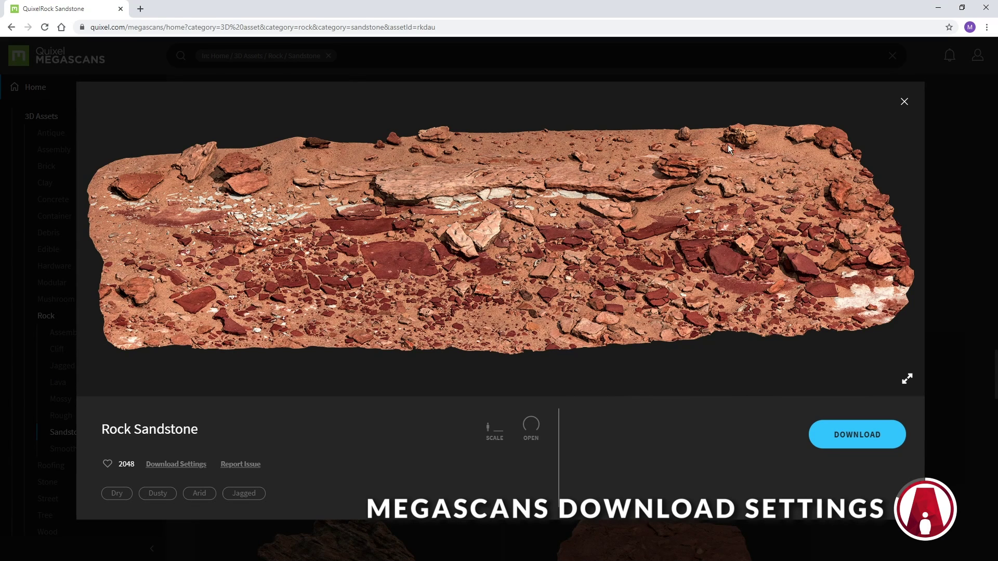
# - Download Rock Sandstone, save the zip, extract it and open the extracted folder
pyautogui.moveTo(891, 429)
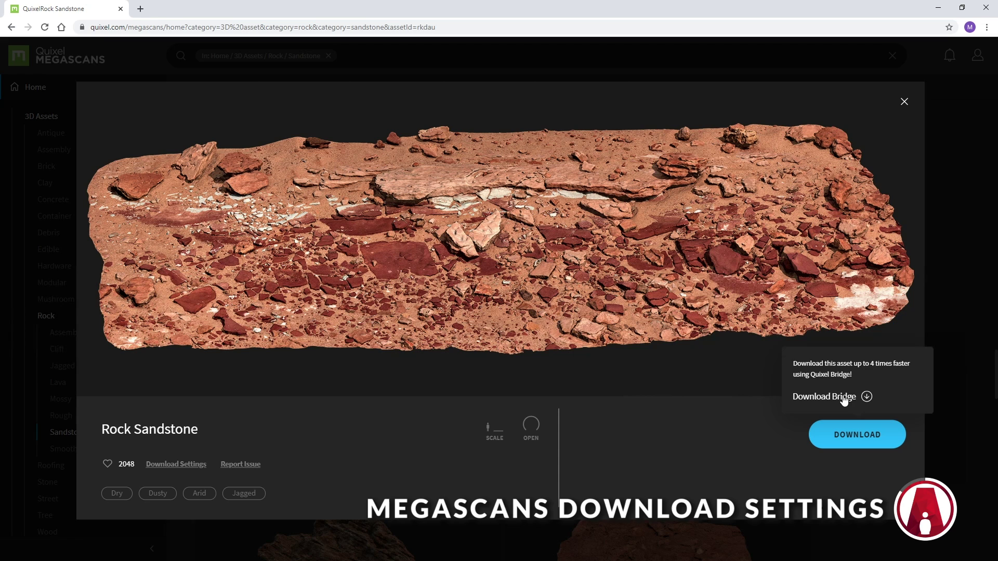
pyautogui.click(866, 440)
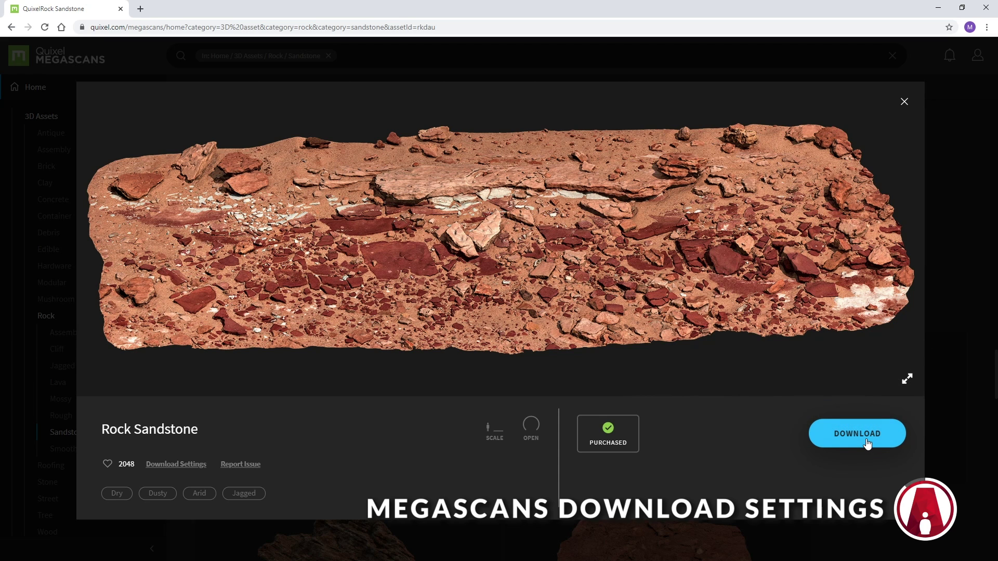
pyautogui.click(752, 415)
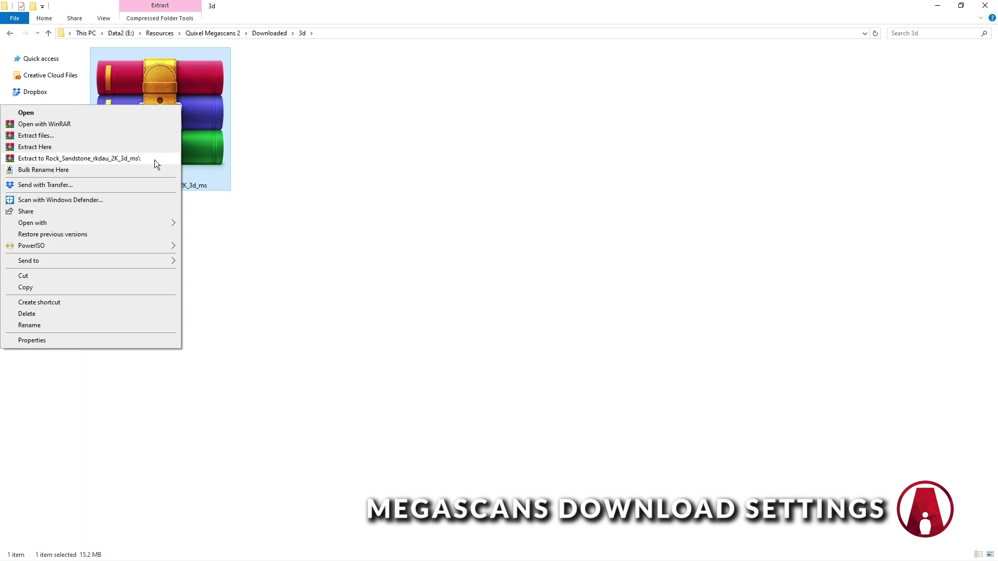
pyautogui.click(154, 161)
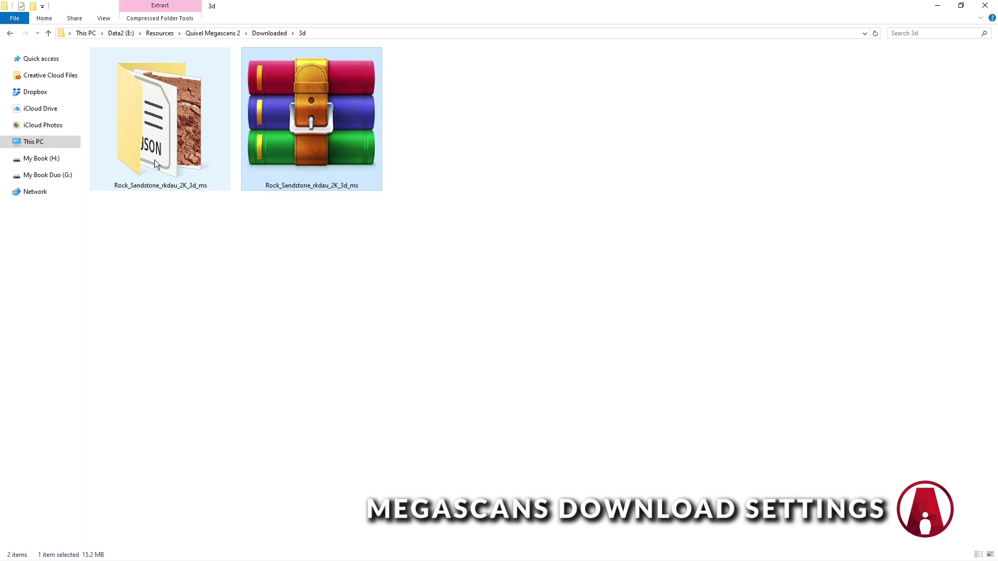
pyautogui.doubleClick(154, 161)
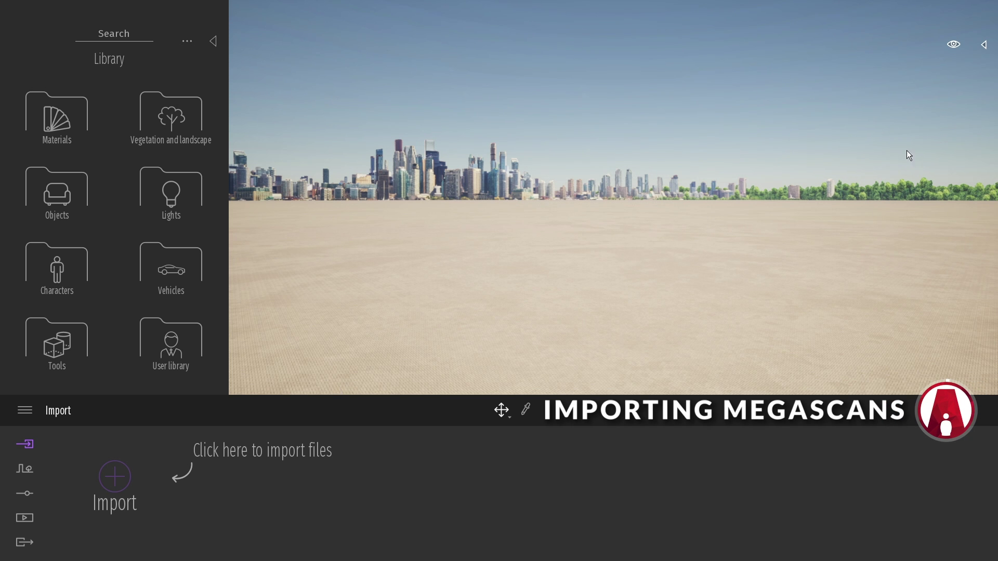
# - Import the rock sandstone LOD0 FBX file into the scene
pyautogui.click(125, 482)
pyautogui.click(540, 256)
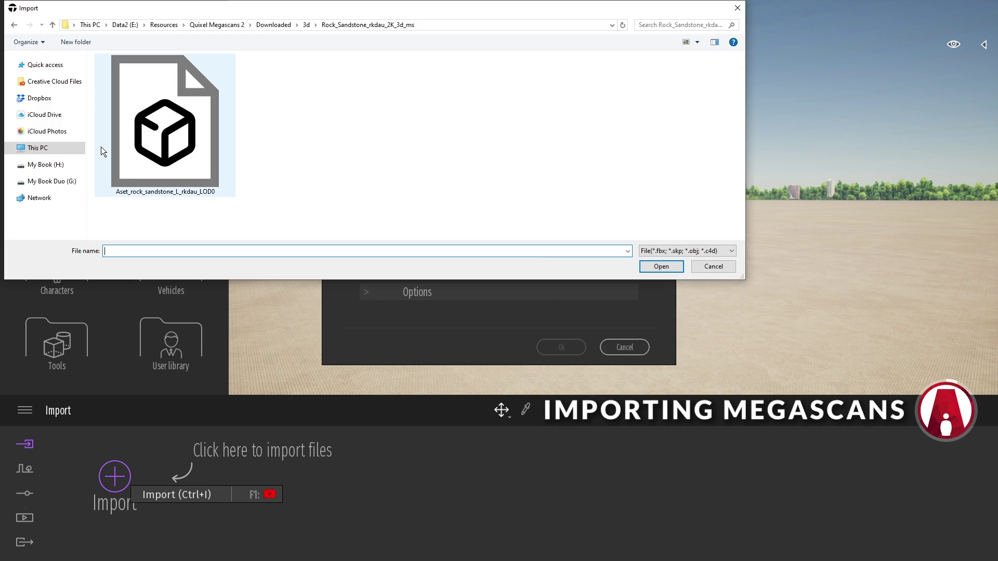
pyautogui.click(207, 104)
pyautogui.click(678, 266)
pyautogui.click(366, 294)
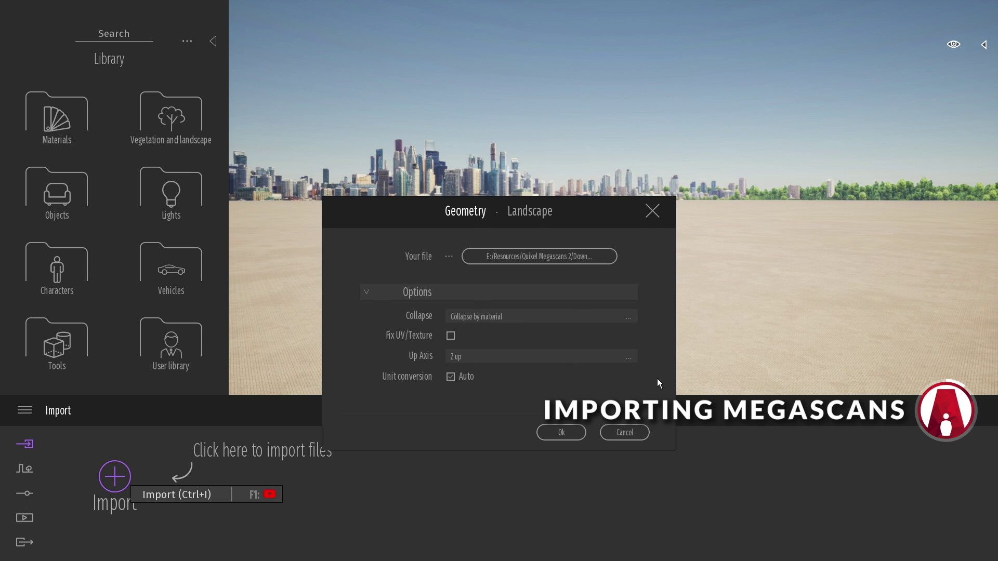
pyautogui.click(562, 433)
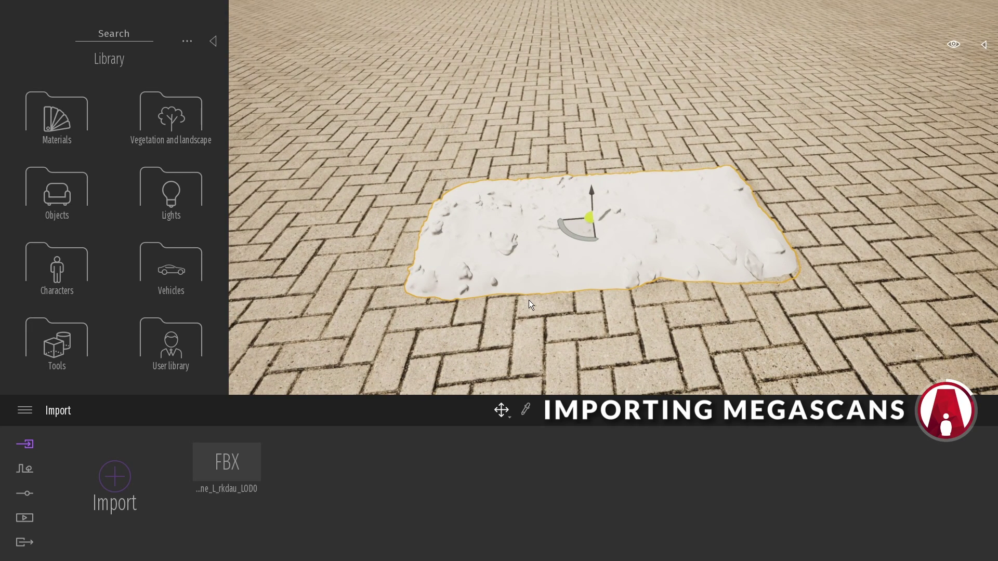
# - Pick the slab's material and load the Albedo image as its colour texture
pyautogui.click(528, 415)
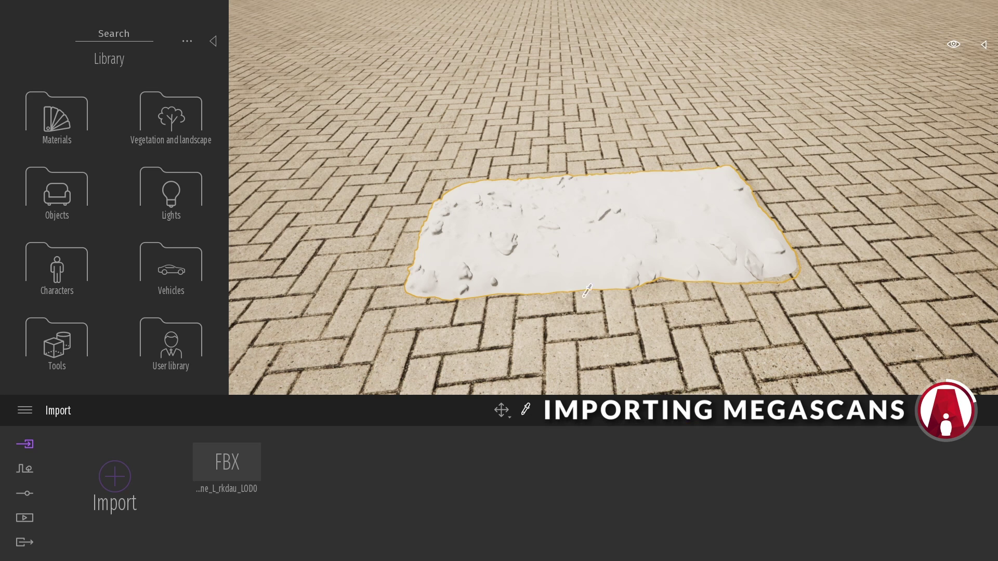
pyautogui.click(601, 233)
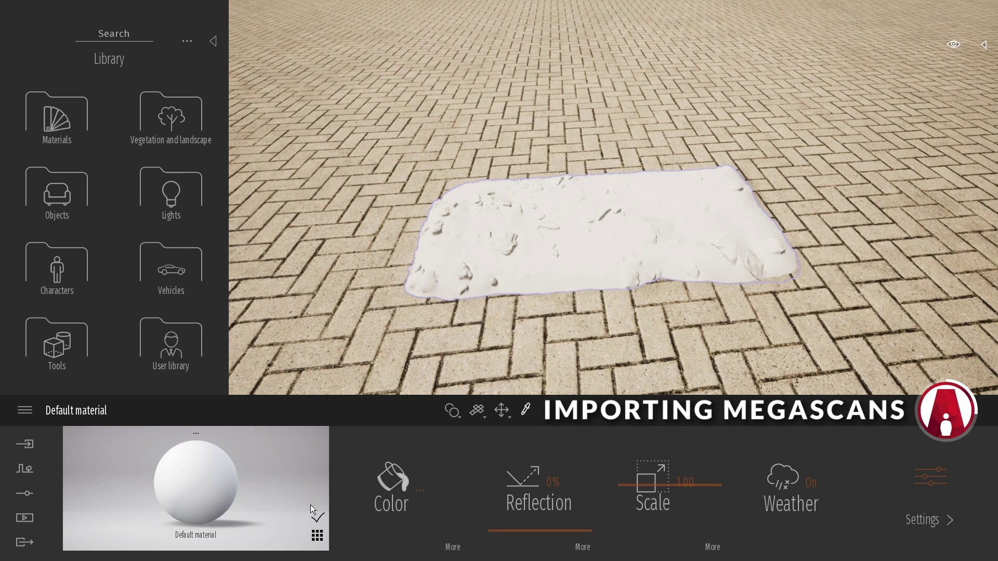
pyautogui.click(452, 547)
pyautogui.click(442, 480)
pyautogui.click(416, 389)
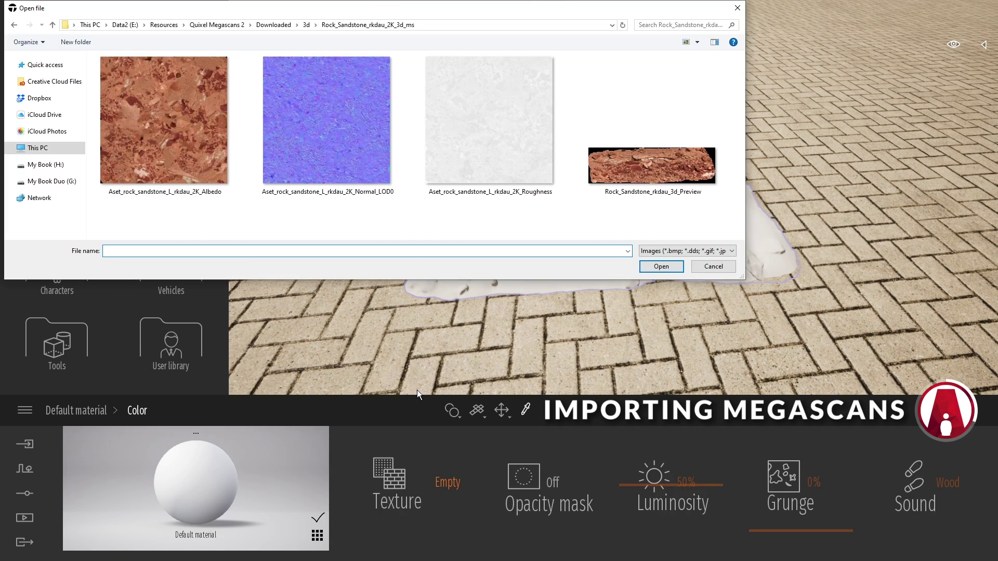
pyautogui.click(171, 136)
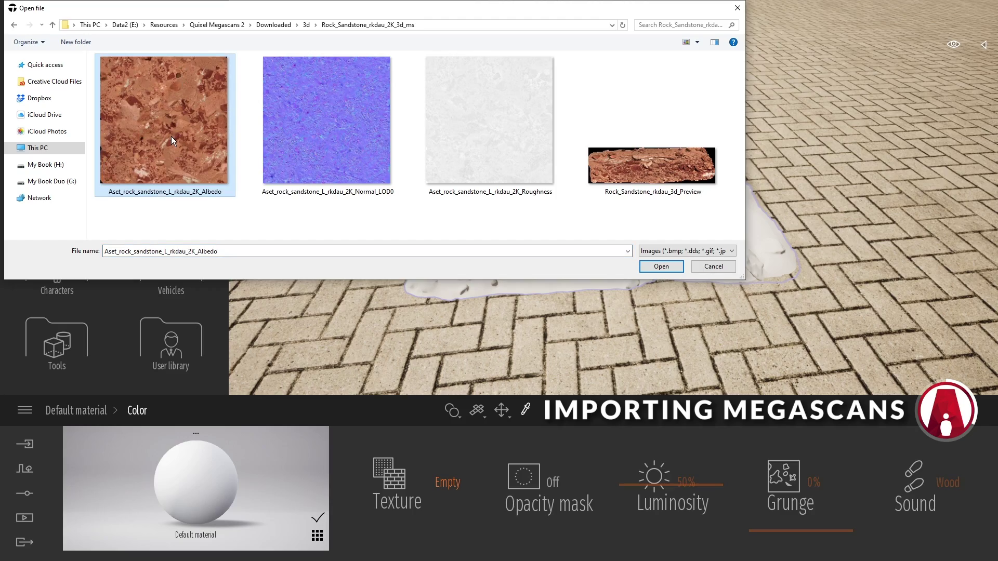
pyautogui.doubleClick(218, 195)
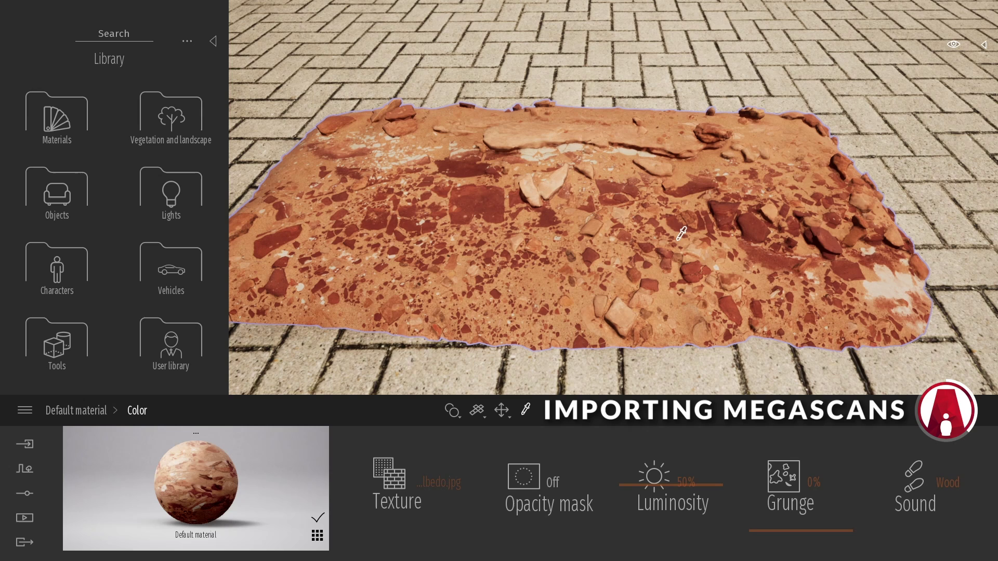
# - Try loading a reflection texture from file in the material's Reflection settings
pyautogui.click(76, 412)
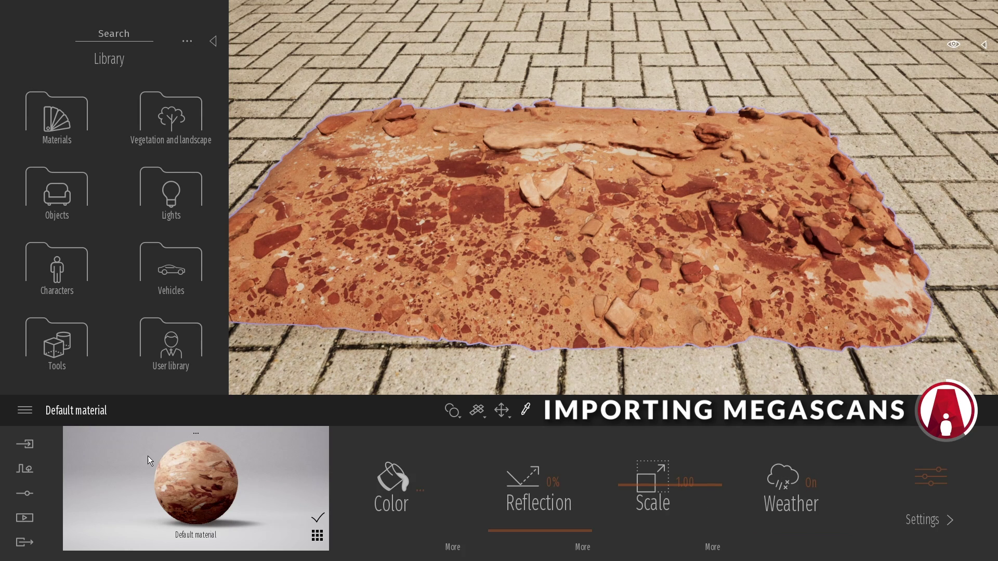
pyautogui.click(583, 546)
pyautogui.rightClick(663, 491)
pyautogui.click(659, 393)
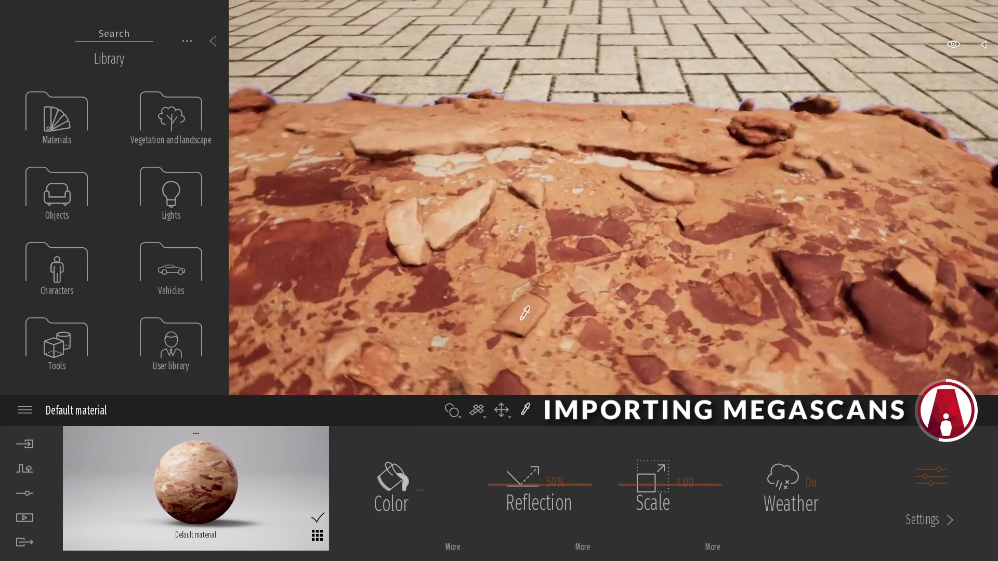
pyautogui.scroll(-5, 534, 312)
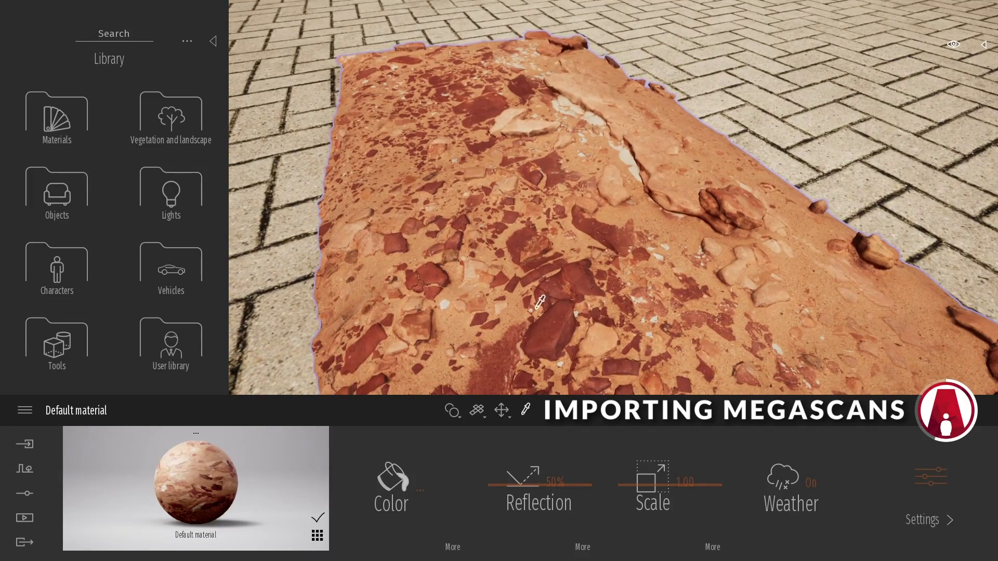
# - Save the grey colour as a swatch and set the material colour to black
pyautogui.click(393, 497)
pyautogui.click(593, 214)
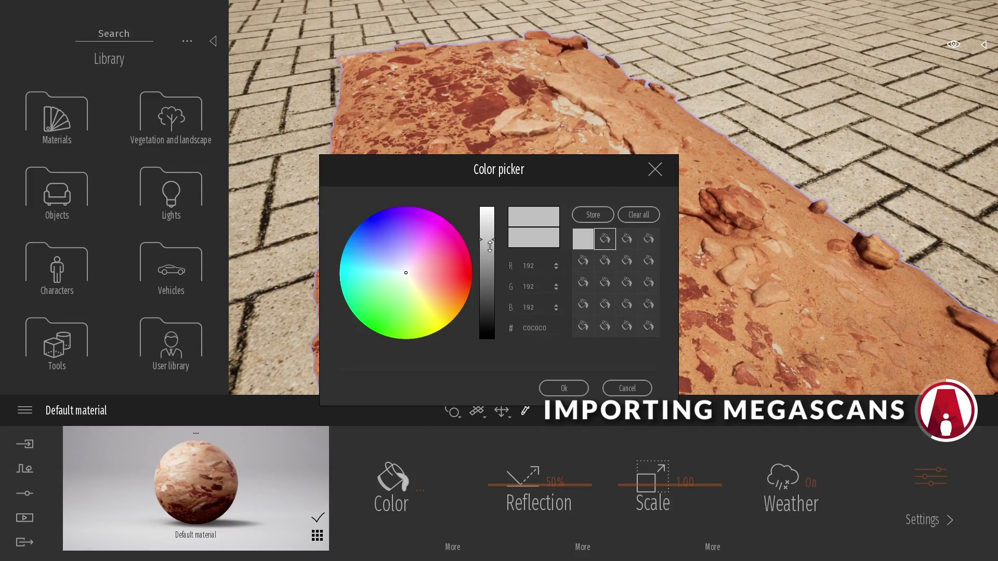
pyautogui.moveTo(488, 244); pyautogui.dragTo(489, 339)
pyautogui.click(563, 389)
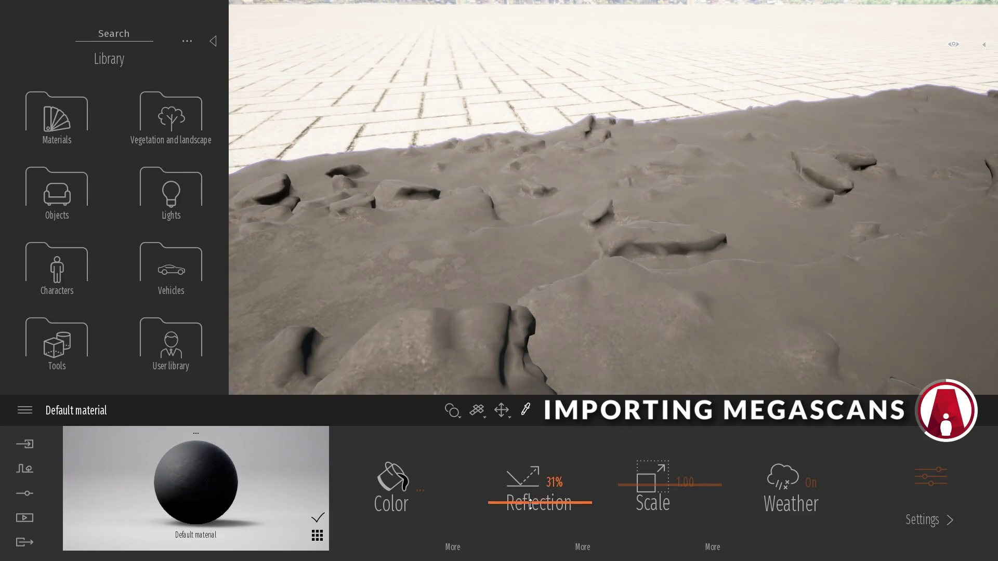
# - Test the Reflection slider, then enter an exact Reflection value of 50%
pyautogui.moveTo(531, 503); pyautogui.dragTo(594, 485)
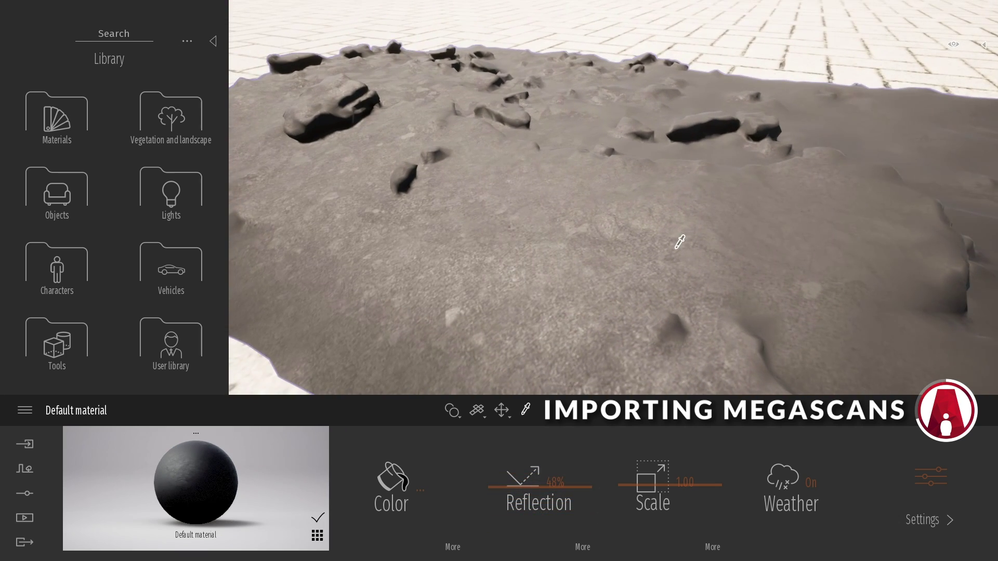
pyautogui.moveTo(552, 483)
pyautogui.mouseDown()
pyautogui.moveTo(552, 470)
pyautogui.moveTo(553, 512)
pyautogui.moveTo(553, 503)
pyautogui.mouseUp()
pyautogui.click(550, 489)
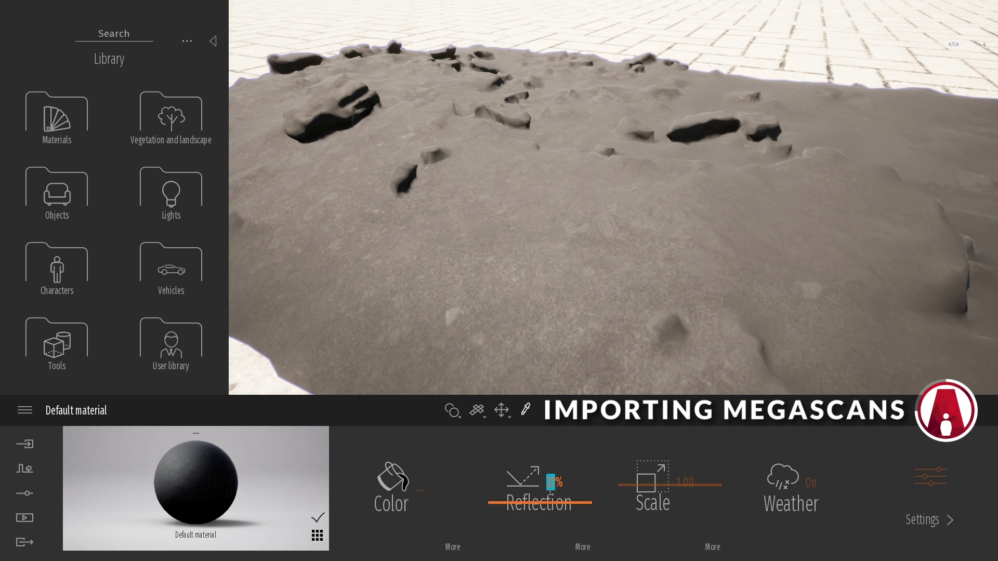
pyautogui.write('50')
pyautogui.press('Return')
pyautogui.click(391, 488)
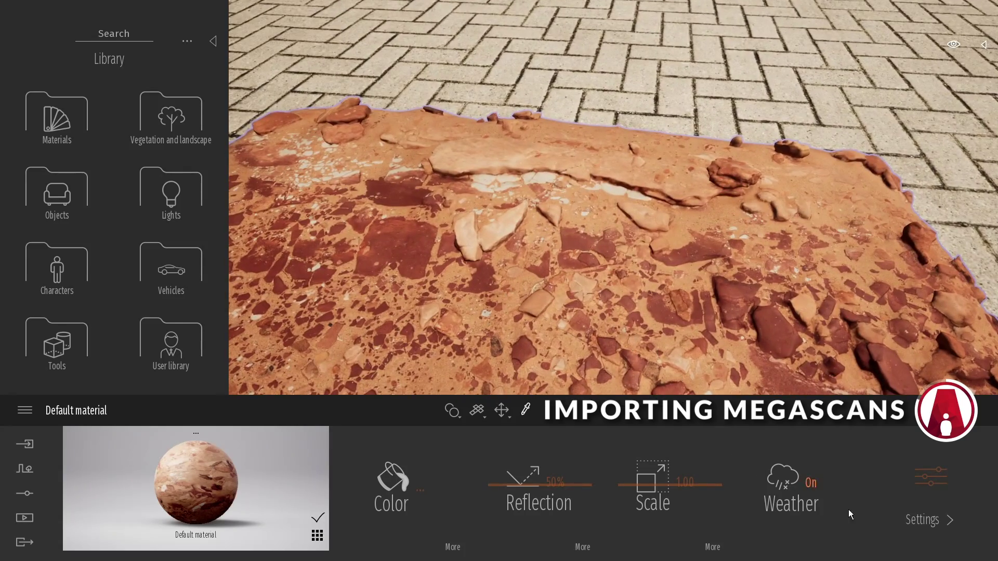
# - Load a bump map file into the sandstone rock material's Bump slot, giving 100% bump strength
pyautogui.click(936, 499)
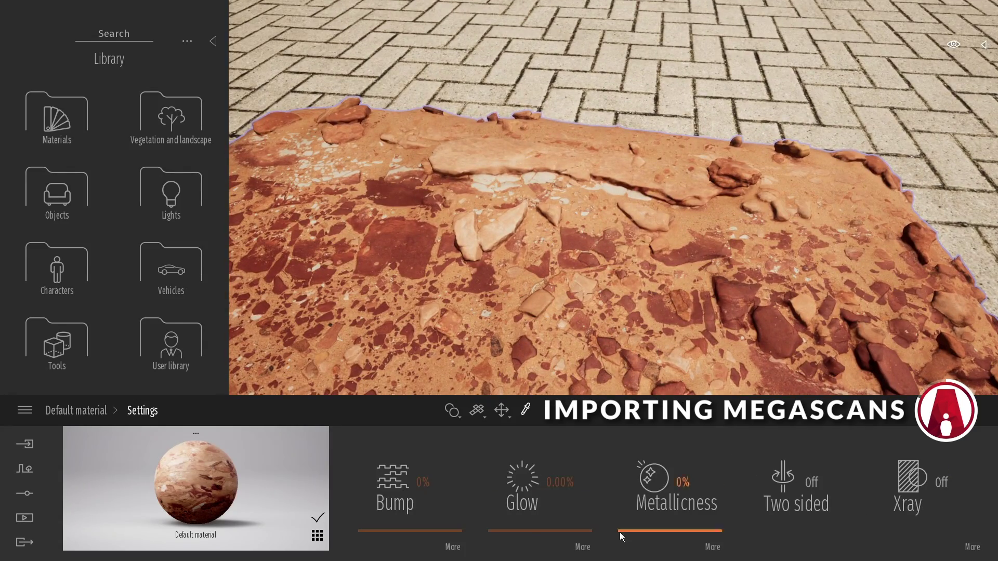
pyautogui.click(448, 548)
pyautogui.click(650, 474)
pyautogui.click(641, 404)
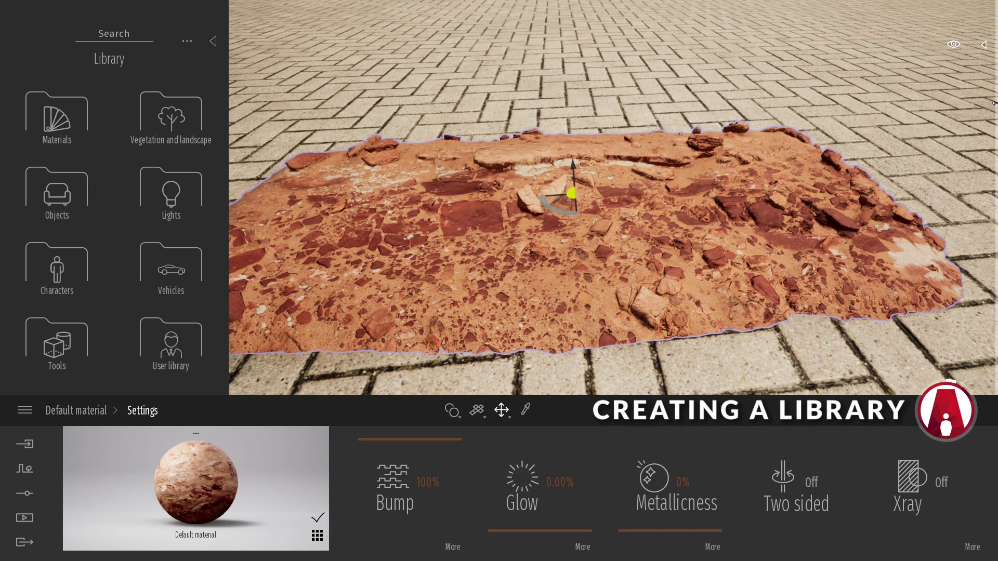
# - Move the Default material to the Scenegraph root and rename the rock object 'Rock Sandstone'
pyautogui.click(985, 45)
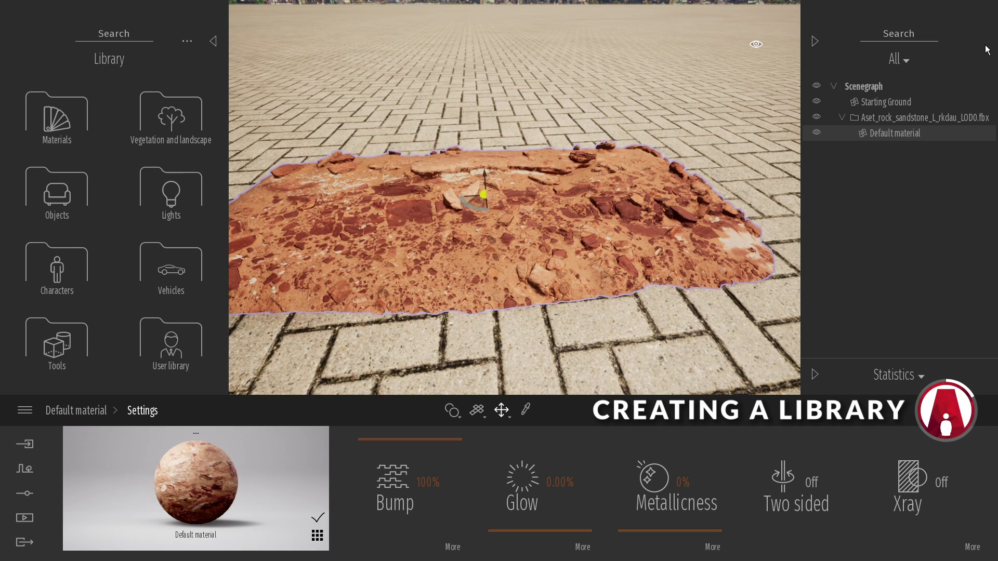
pyautogui.moveTo(900, 132); pyautogui.dragTo(894, 115)
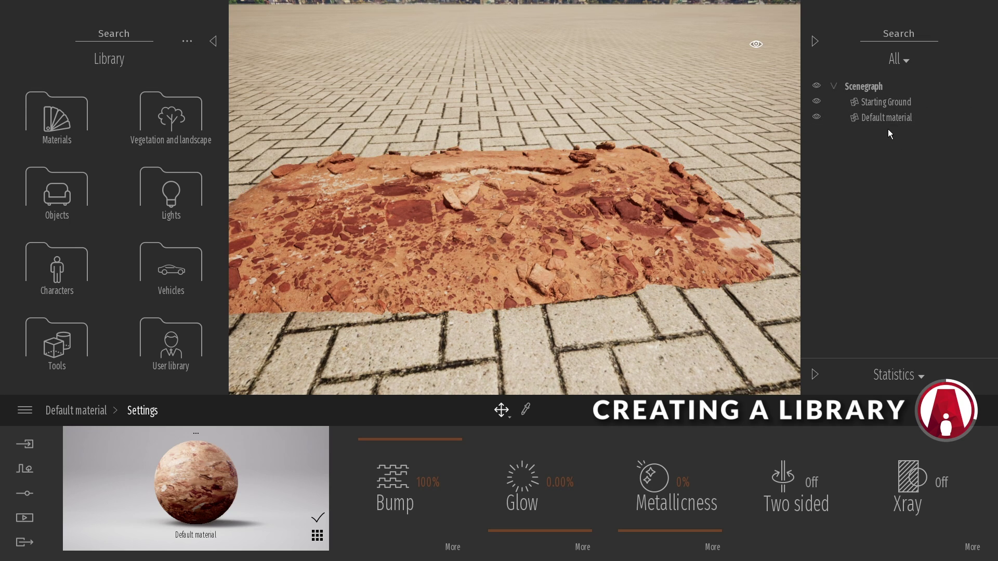
pyautogui.rightClick(886, 121)
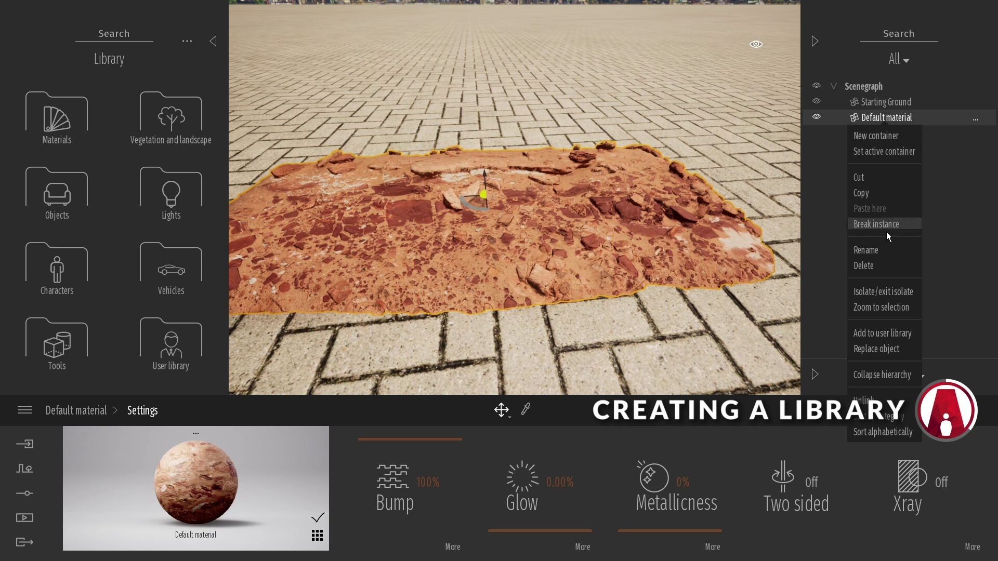
pyautogui.click(884, 251)
pyautogui.moveTo(198, 408); pyautogui.dragTo(100, 407)
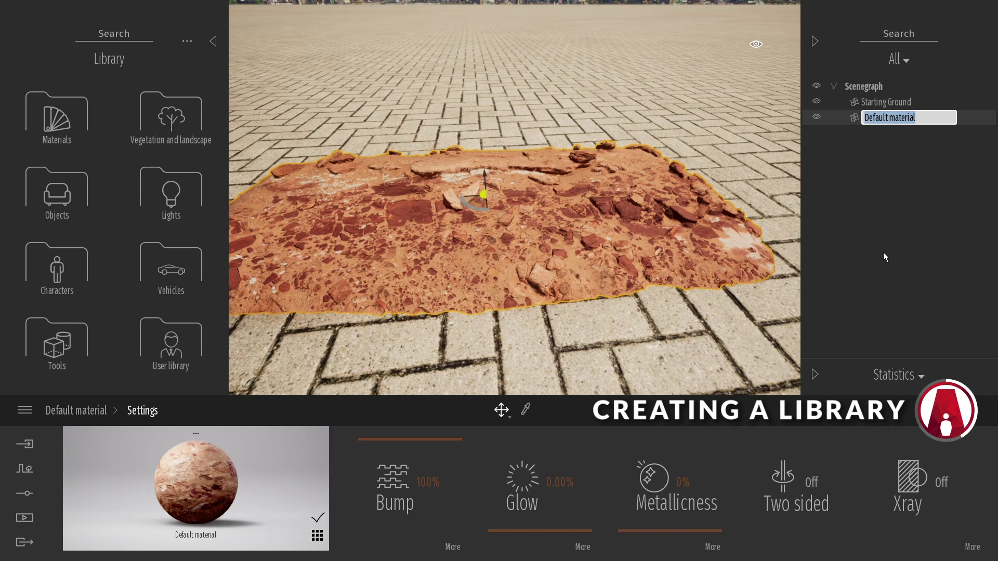
pyautogui.write('Rock Sandstone')
pyautogui.click(884, 252)
# - Rename the rock's material to 'Rock Sandstone'
pyautogui.scroll(2, 647, 272)
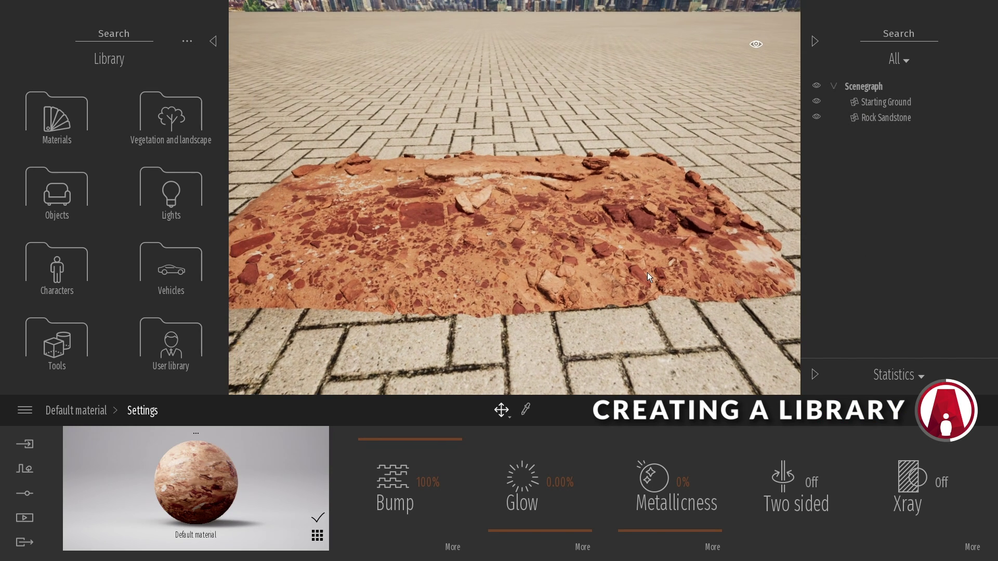
pyautogui.rightClick(201, 505)
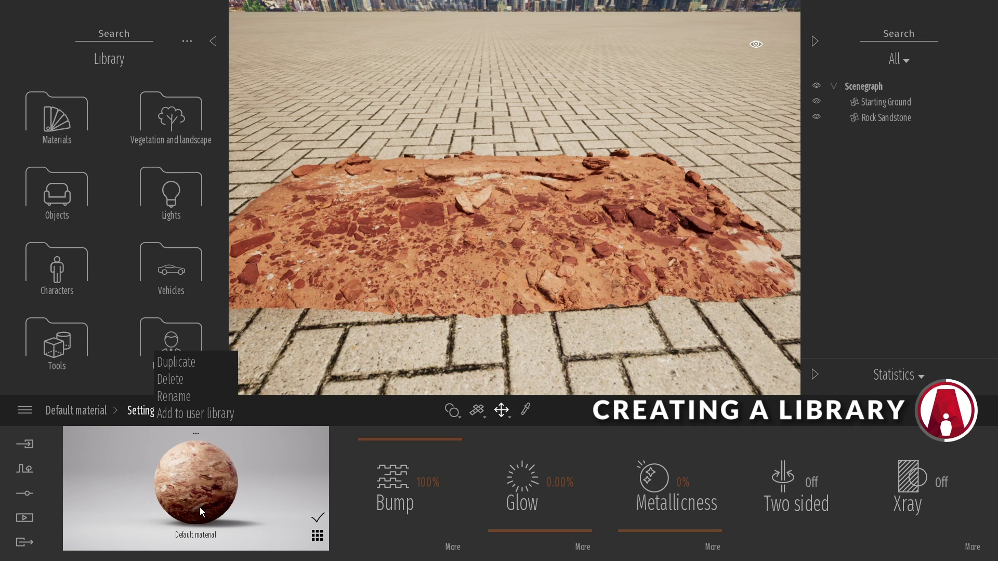
pyautogui.click(192, 397)
pyautogui.write('Rock Sandstone')
pyautogui.press('Return')
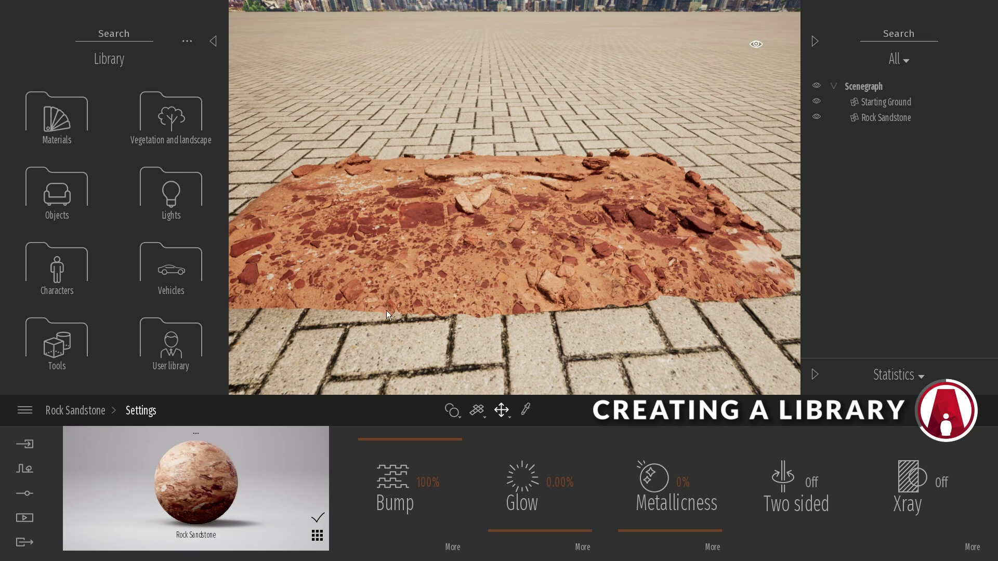
# - Add Rock Sandstone to the user library inside a new folder named 'Megascans'
pyautogui.click(174, 354)
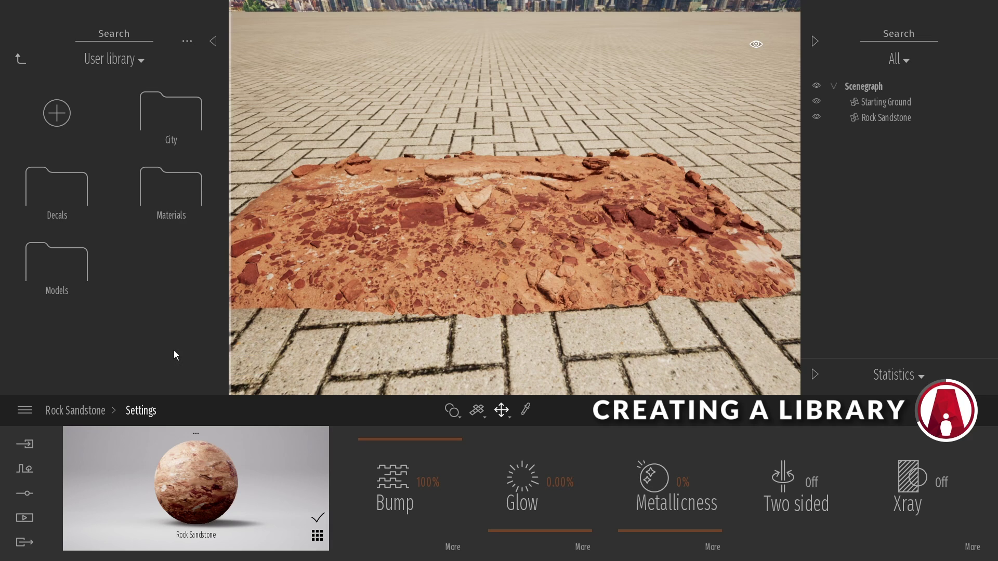
pyautogui.rightClick(895, 119)
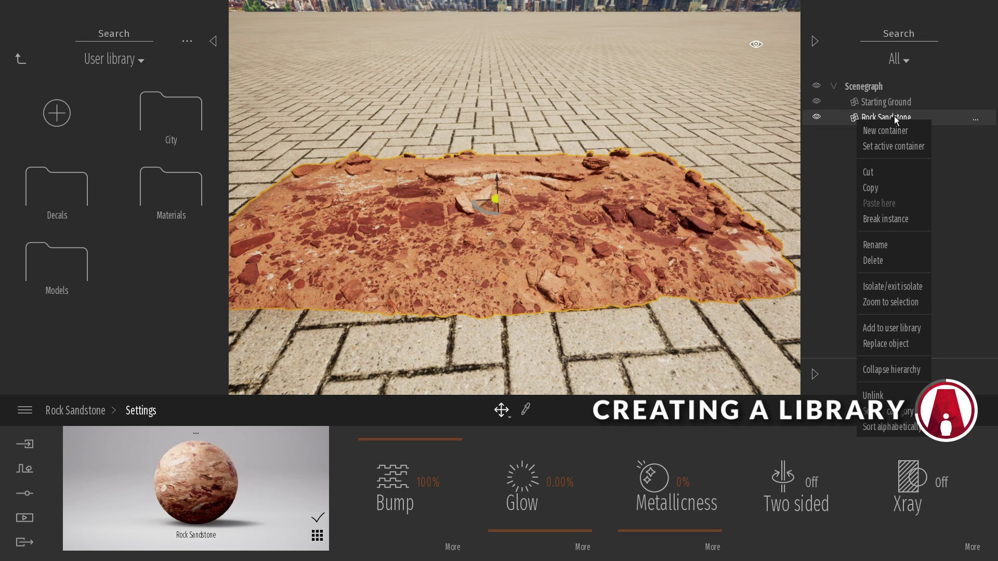
pyautogui.click(909, 328)
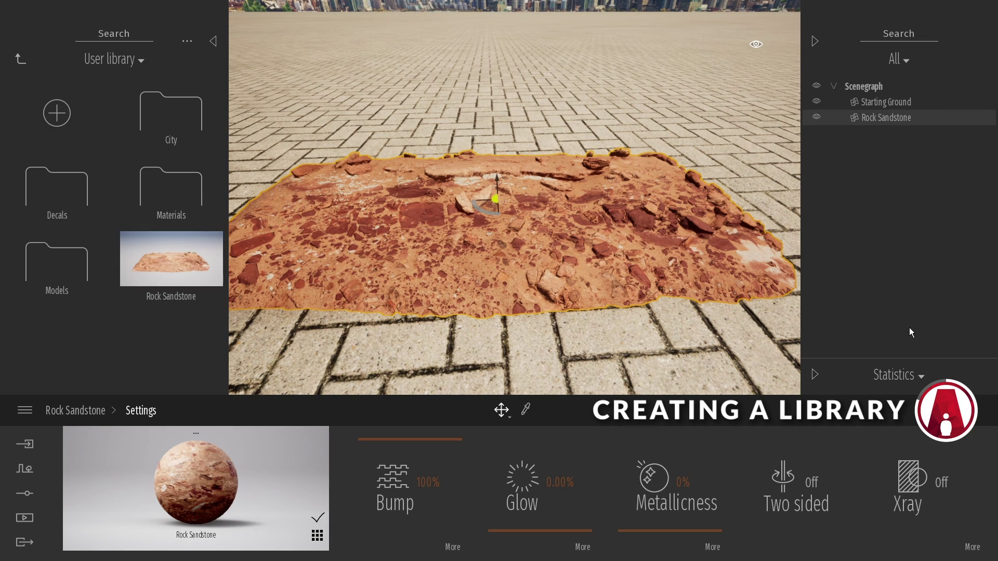
pyautogui.click(56, 112)
pyautogui.rightClick(161, 269)
pyautogui.click(185, 326)
pyautogui.write('Megascans')
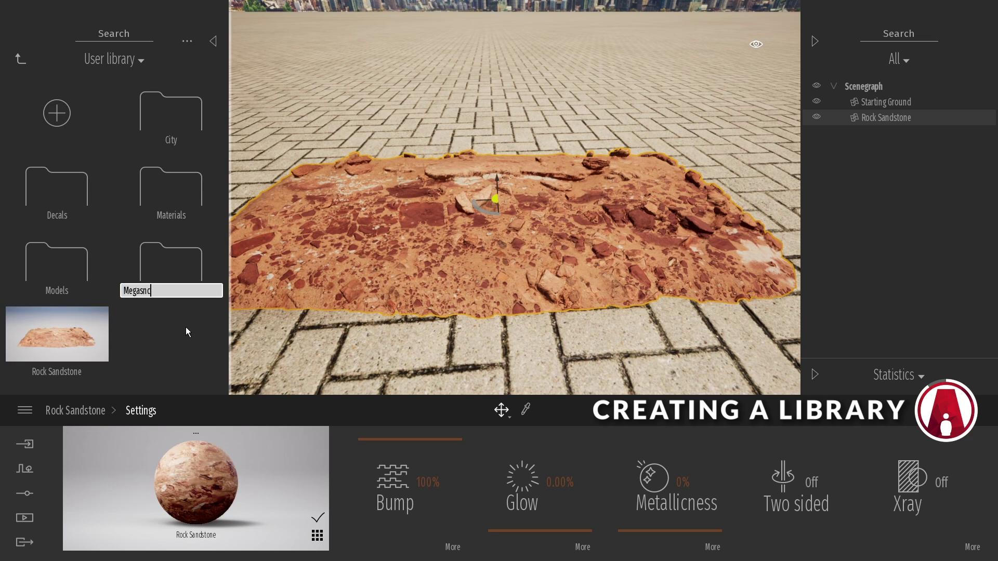
pyautogui.press('Return')
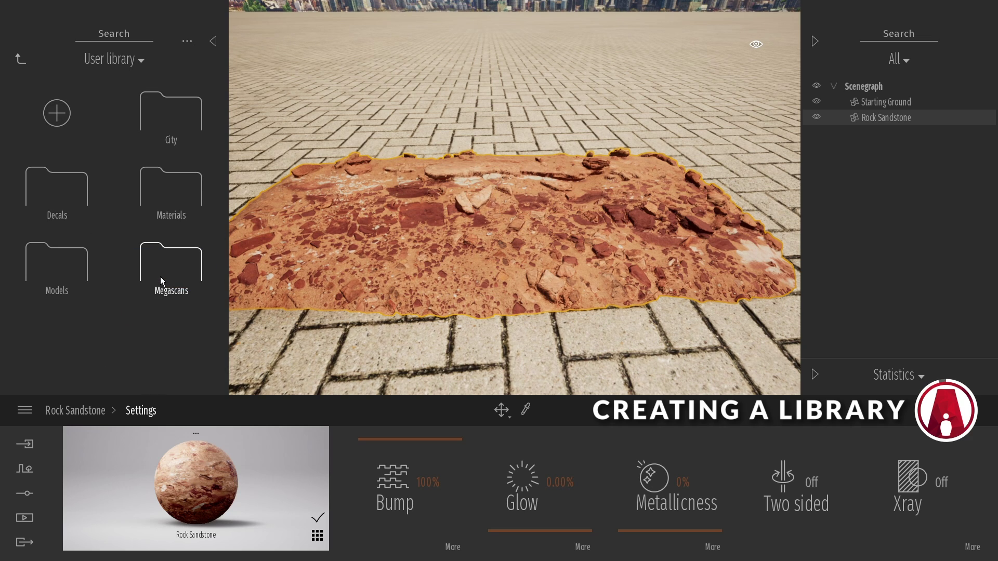
pyautogui.doubleClick(160, 277)
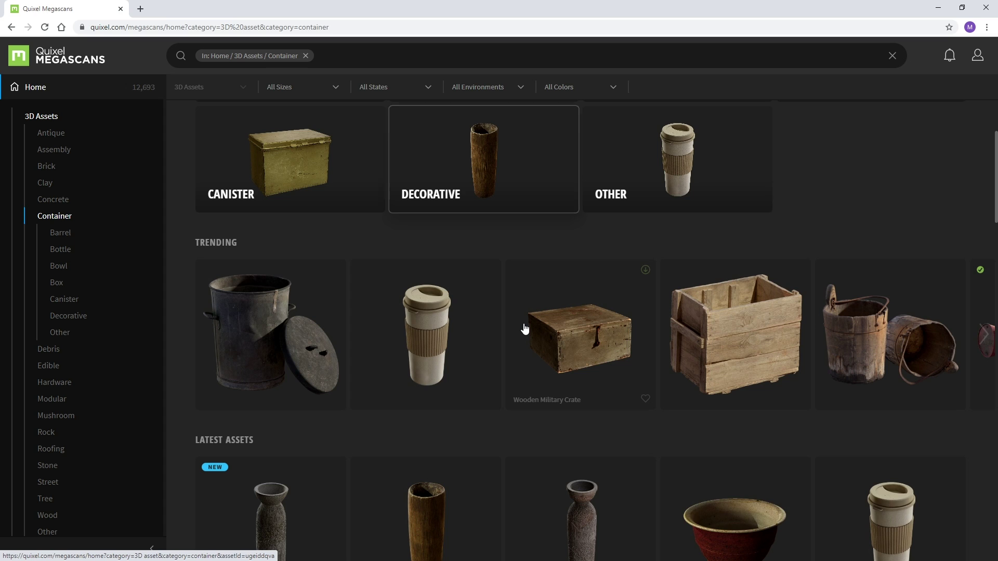
# - Open the Travel Coffee Cup asset's download settings on Quixel
pyautogui.scroll(-2, 522, 328)
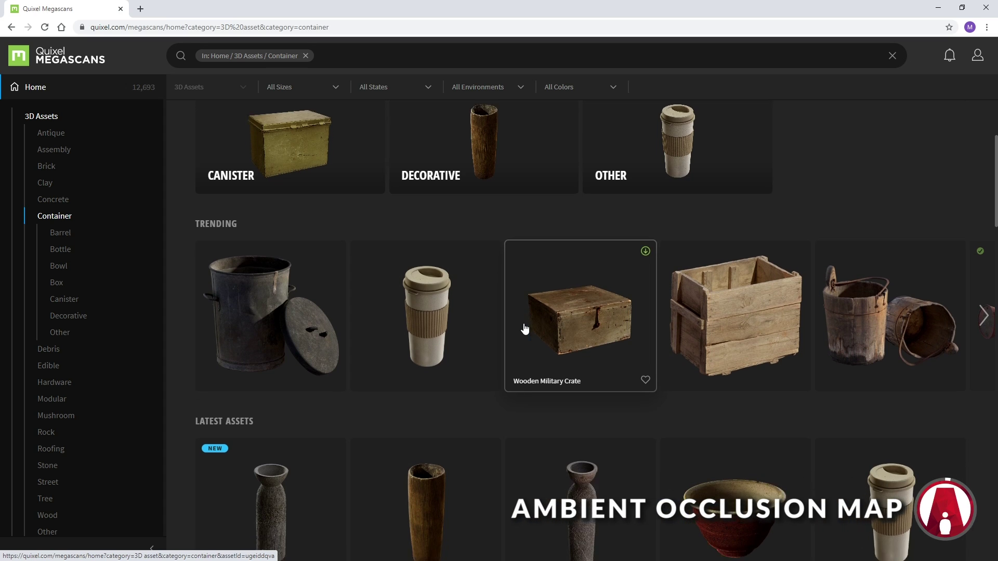
pyautogui.click(401, 263)
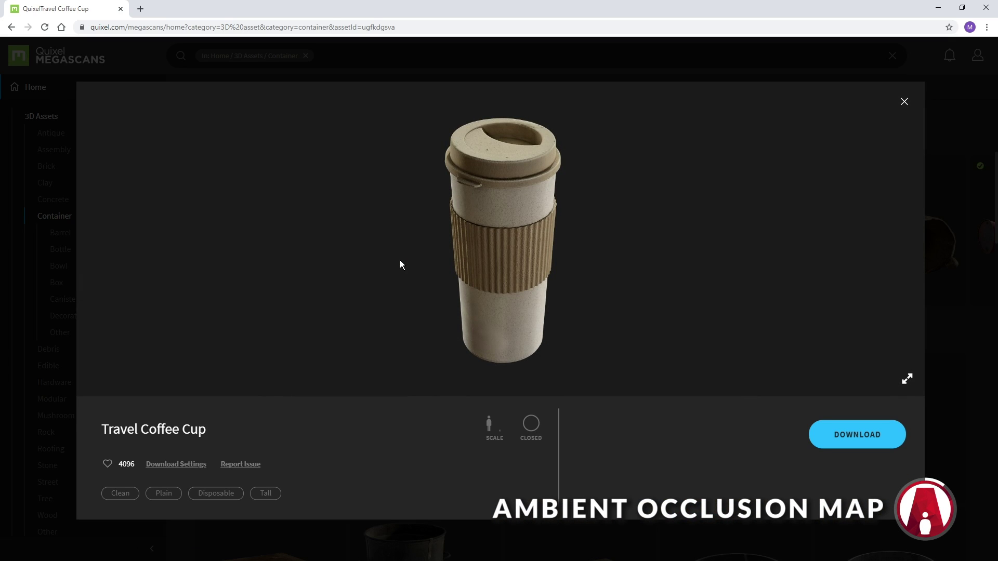
pyautogui.click(176, 464)
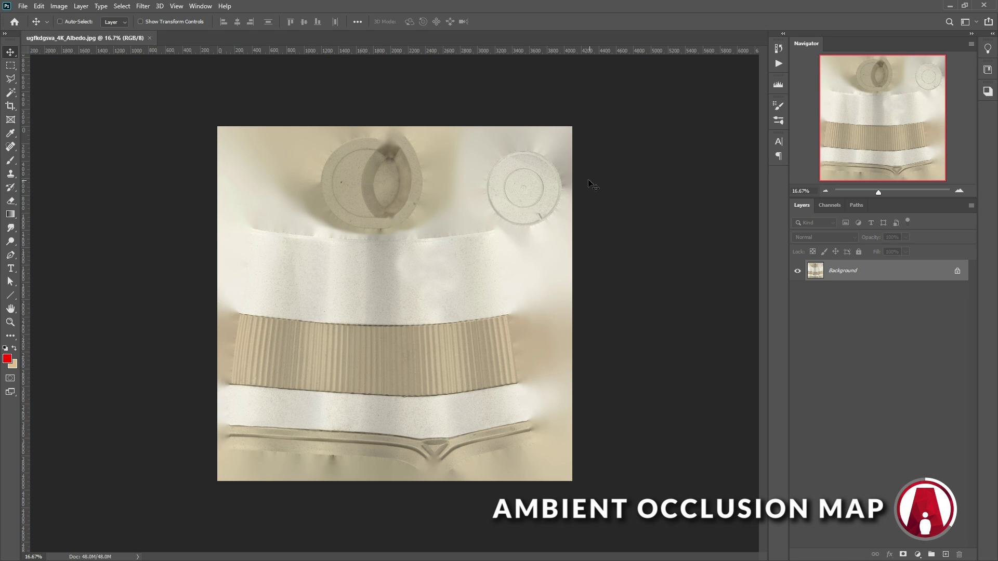
# - Place the cup's AO map over the albedo as a layer set to Multiply
pyautogui.hotkey('alt', 'Tab')
pyautogui.click(682, 193)
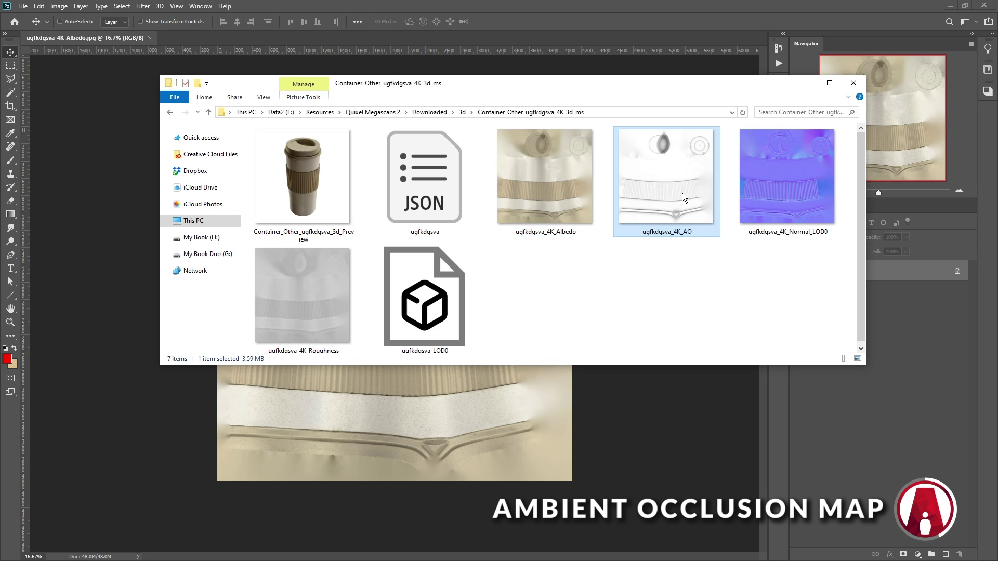
pyautogui.moveTo(705, 168); pyautogui.dragTo(498, 434)
pyautogui.press('Return')
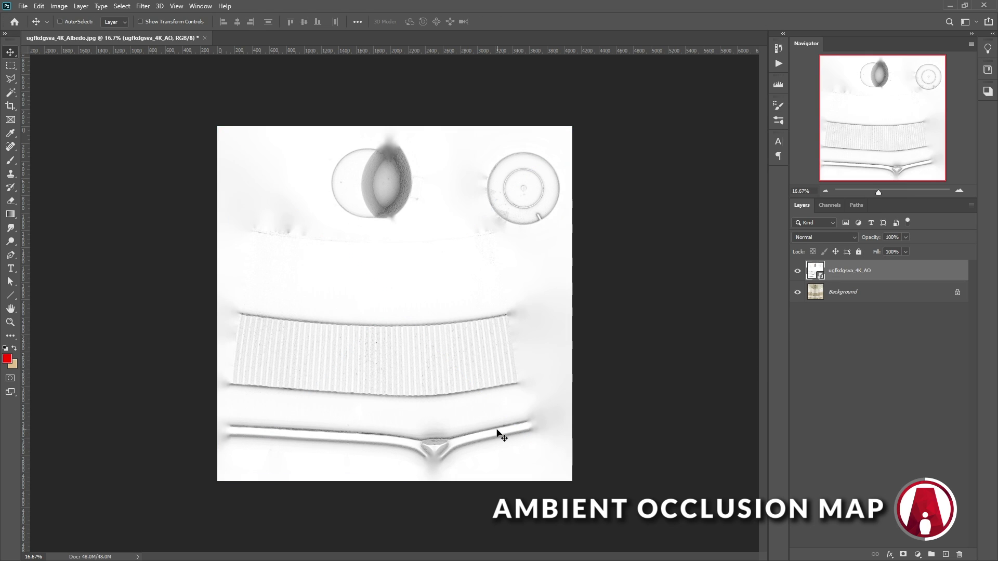
pyautogui.click(856, 239)
pyautogui.click(812, 268)
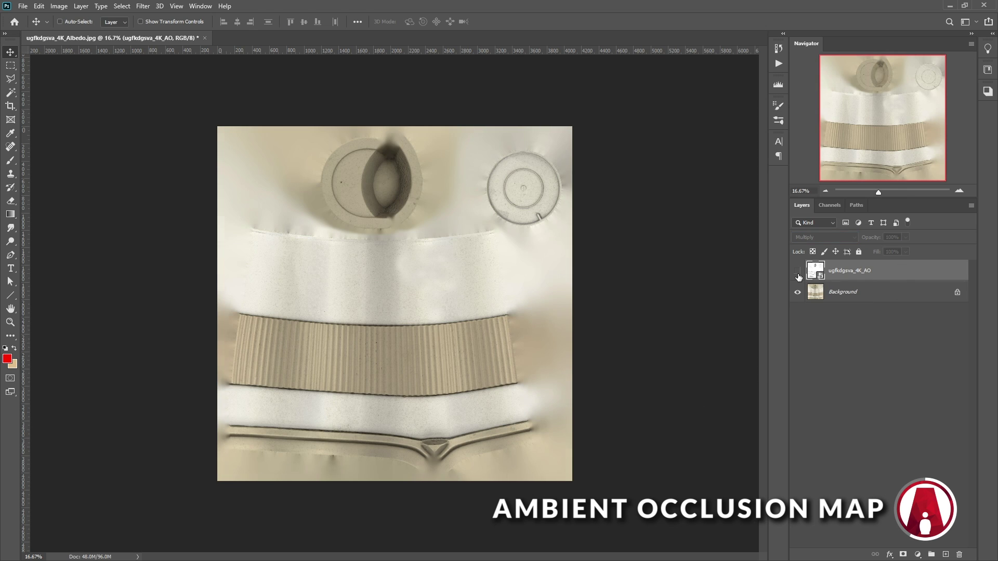
pyautogui.click(799, 272)
pyautogui.click(798, 272)
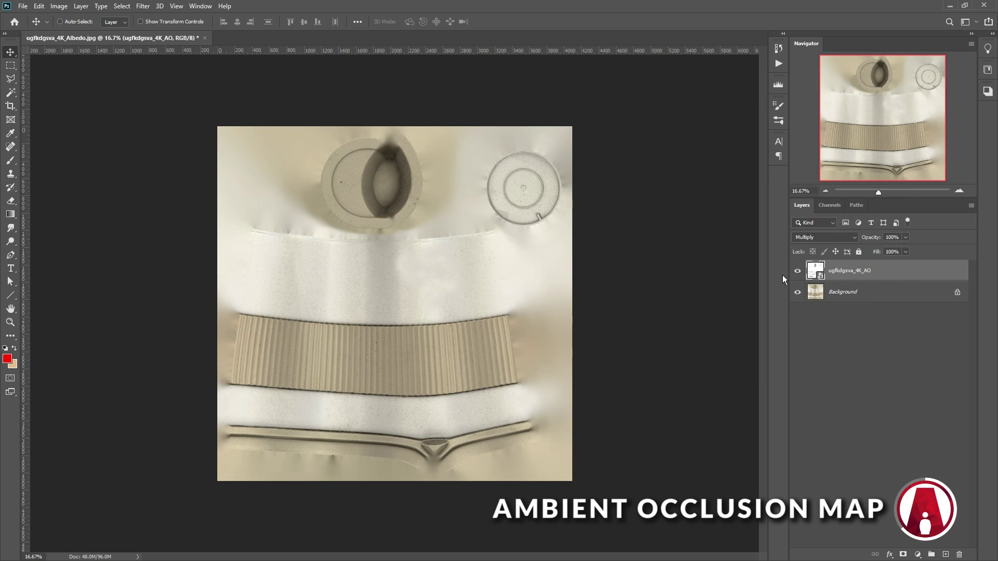
# - Save the combined texture as a new file with '_AO' appended to its name
pyautogui.click(24, 6)
pyautogui.click(78, 130)
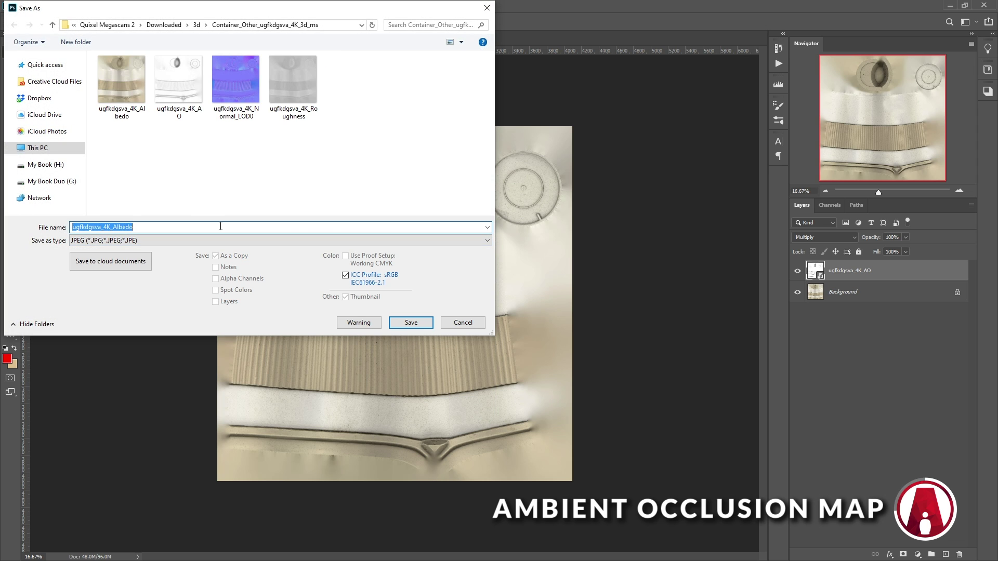
pyautogui.click(220, 226)
pyautogui.write('_AO')
pyautogui.press('Return')
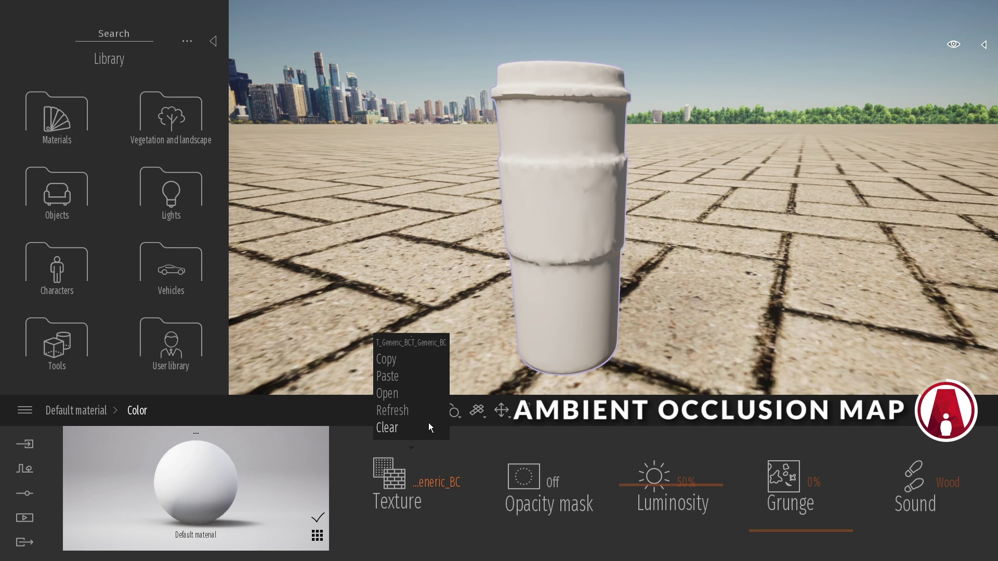
# - Load ugfkdgsva_4K_Albedo + AO as the coffee cup material's colour texture
pyautogui.click(423, 393)
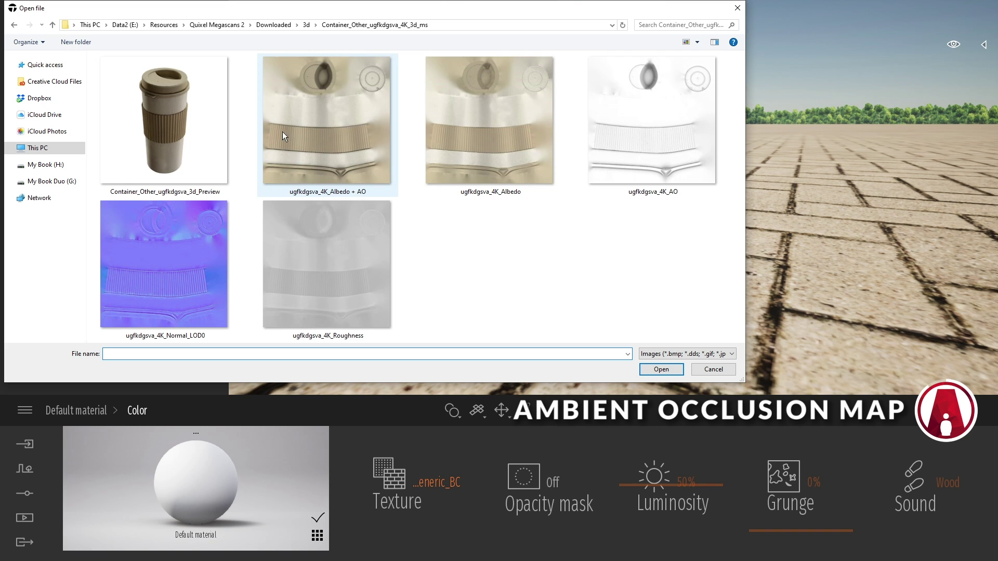
pyautogui.doubleClick(334, 131)
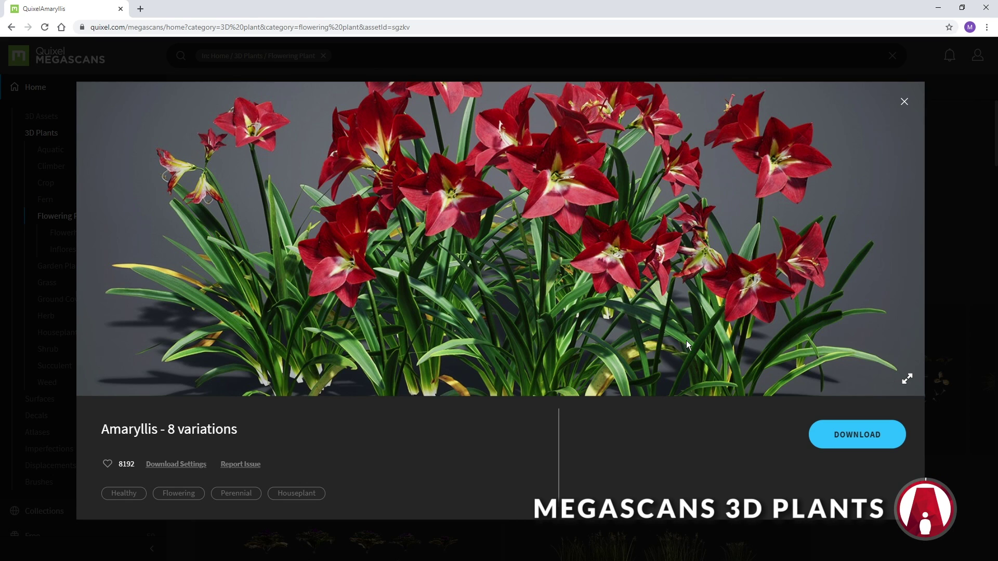
# - Set the Amaryllis download to 4K and uncheck LOD2 and LOD3, leaving only LOD0
pyautogui.click(169, 465)
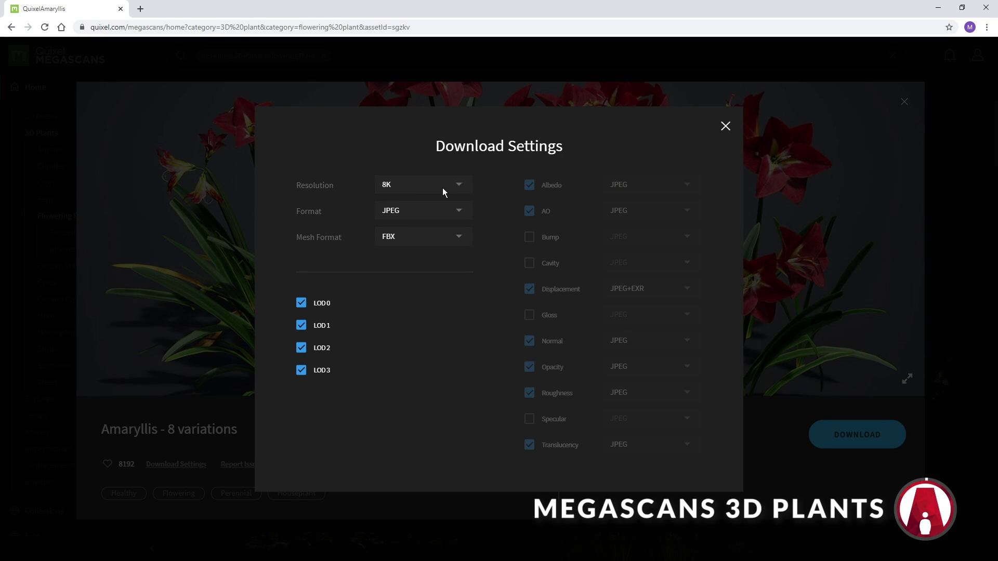
pyautogui.click(301, 370)
pyautogui.click(300, 348)
# - Place the Amaryllis Opacity map over the albedo as a new layer
pyautogui.click(725, 127)
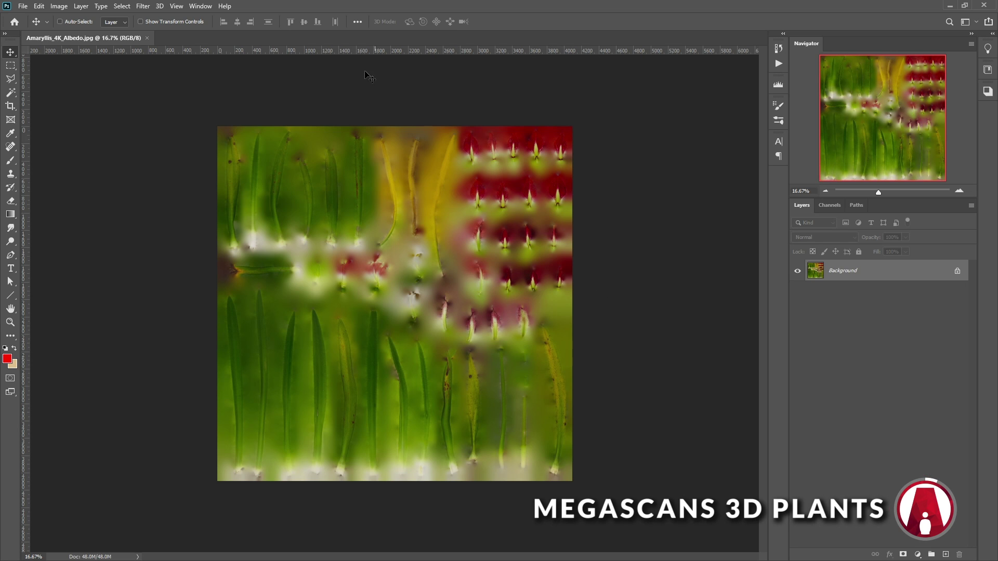
pyautogui.hotkey('alt', 'Tab')
pyautogui.moveTo(530, 279); pyautogui.dragTo(449, 423)
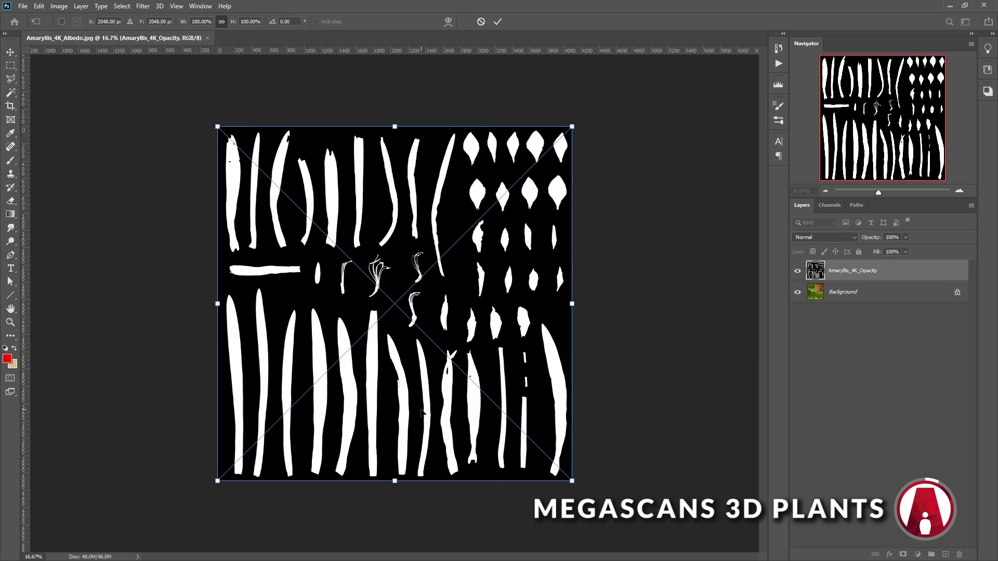
pyautogui.press('Return')
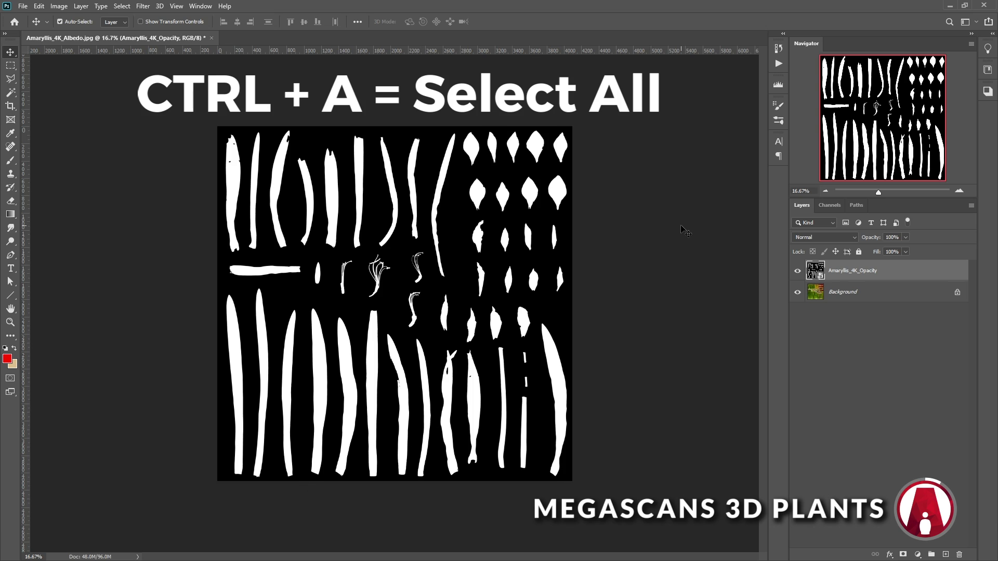
# - Copy the opacity map into a new layer mask on the albedo layer
pyautogui.hotkey('ctrl', 'a')
pyautogui.hotkey('ctrl', 'c')
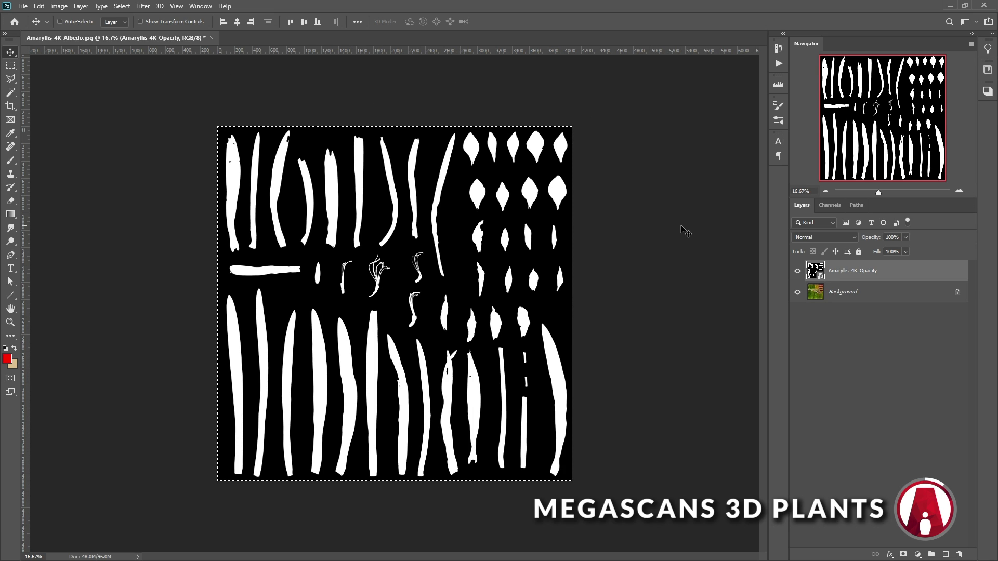
pyautogui.click(798, 272)
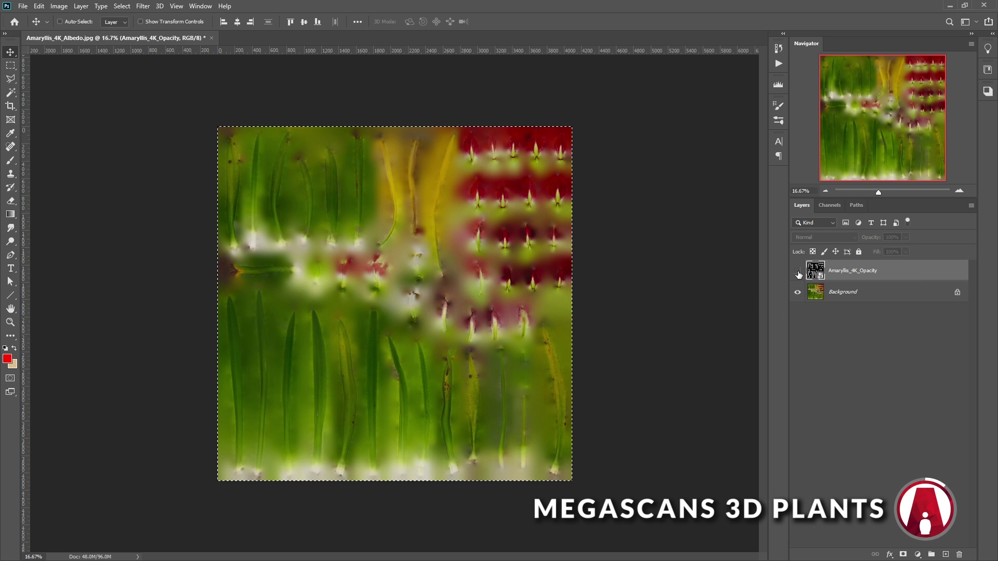
pyautogui.click(857, 294)
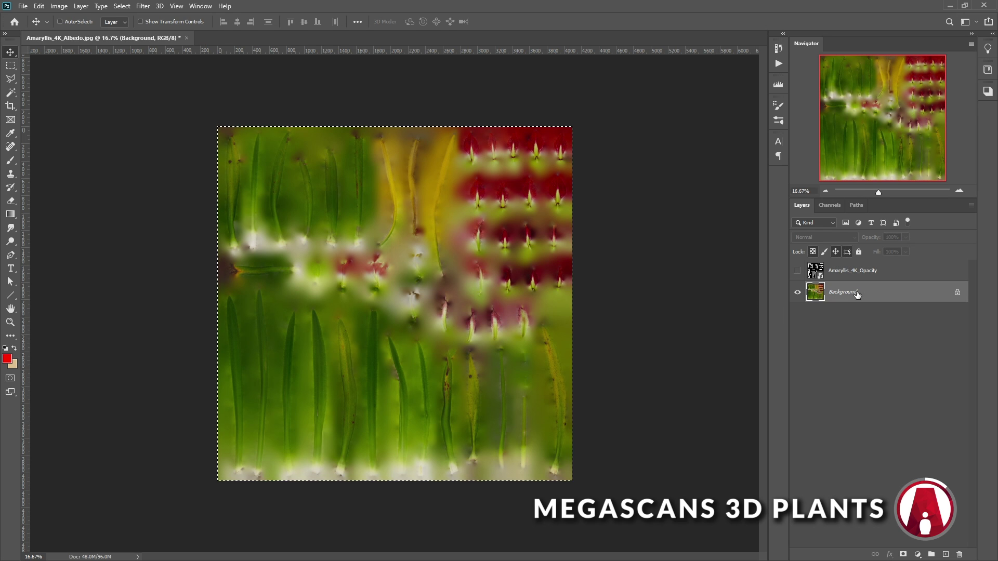
pyautogui.click(904, 555)
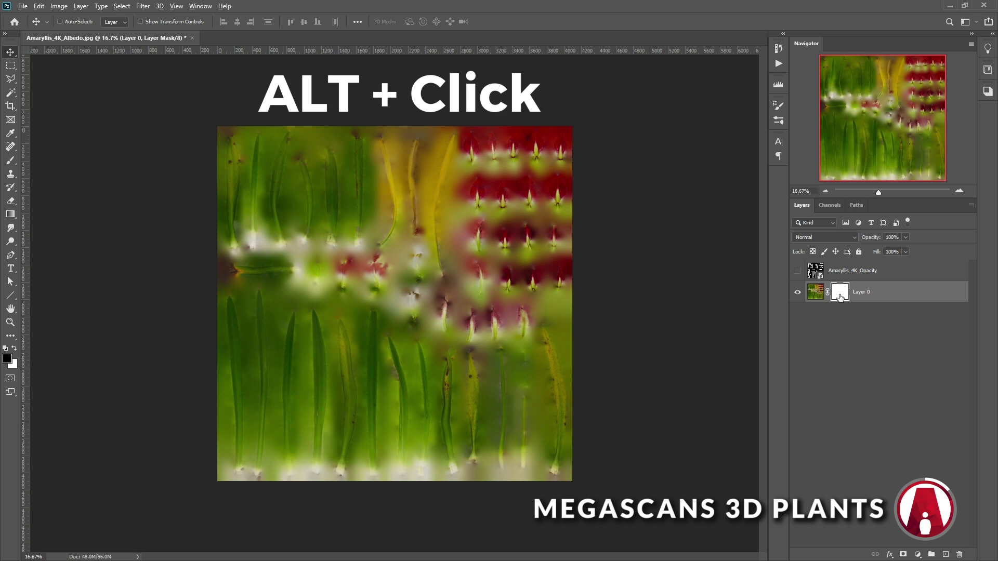
pyautogui.keyDown('alt'); pyautogui.click(839, 294); pyautogui.keyUp('alt')
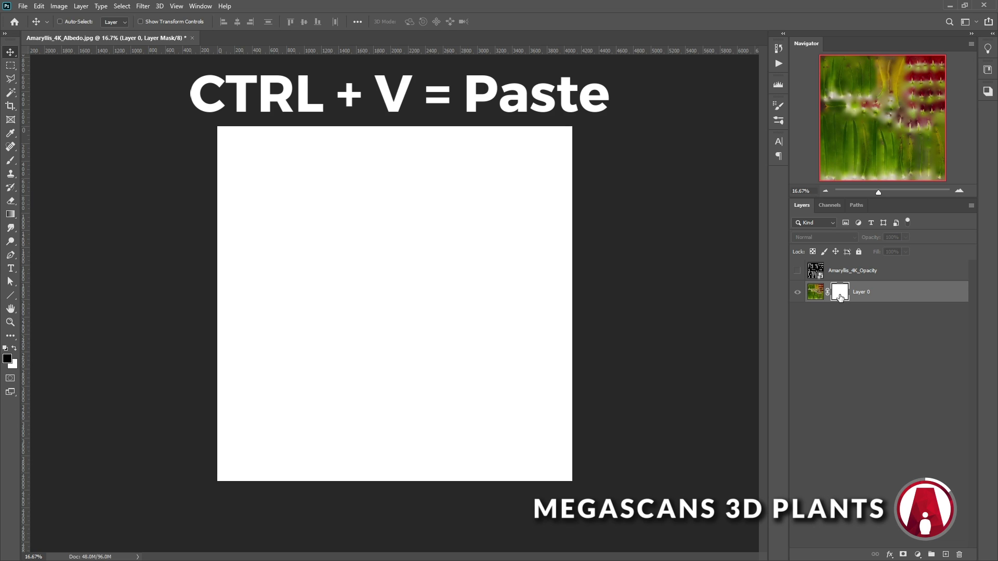
pyautogui.hotkey('ctrl', 'v')
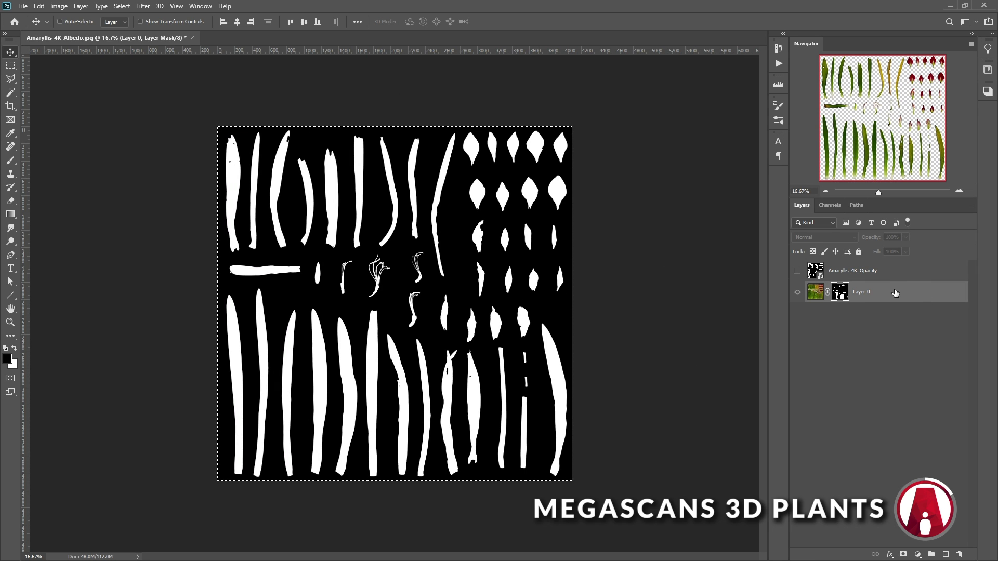
pyautogui.hotkey('ctrl', '2')
# - Save the cut-out as PNG 'Amaryllis_4K_Albedo Masked' and place the AO texture as a new layer
pyautogui.press('m')
pyautogui.click(23, 6)
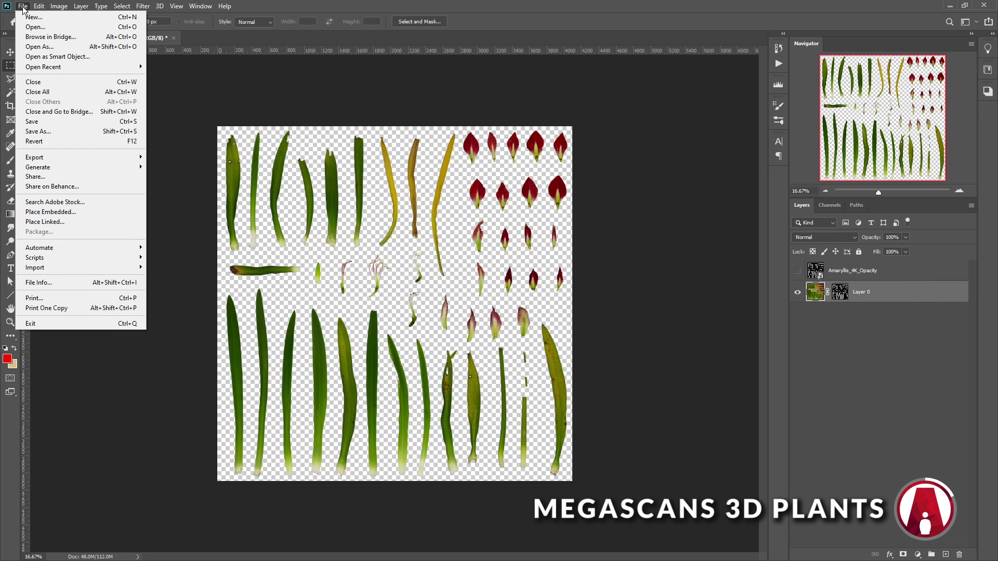
pyautogui.click(31, 132)
pyautogui.click(239, 240)
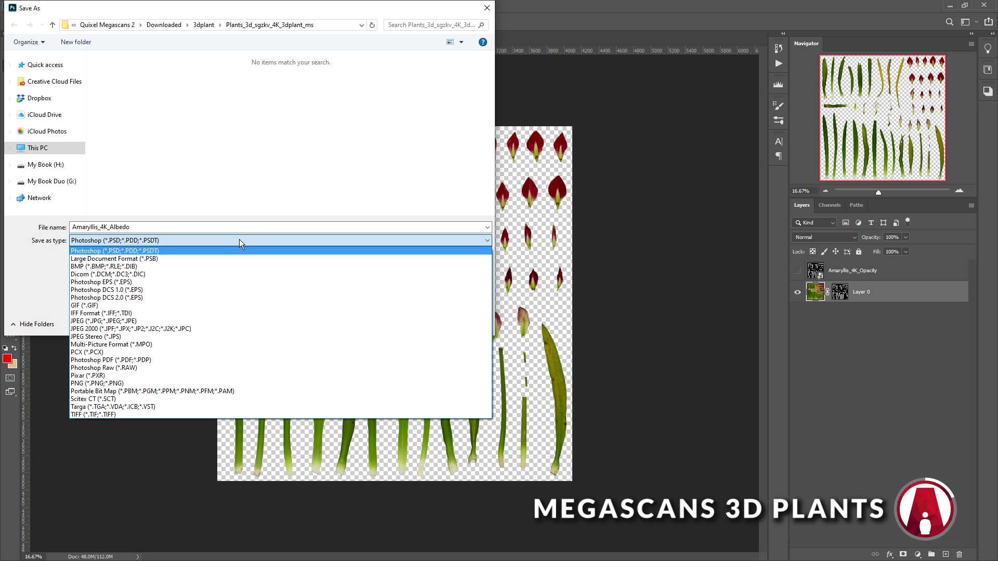
pyautogui.click(258, 384)
pyautogui.doubleClick(268, 227)
pyautogui.click(267, 228)
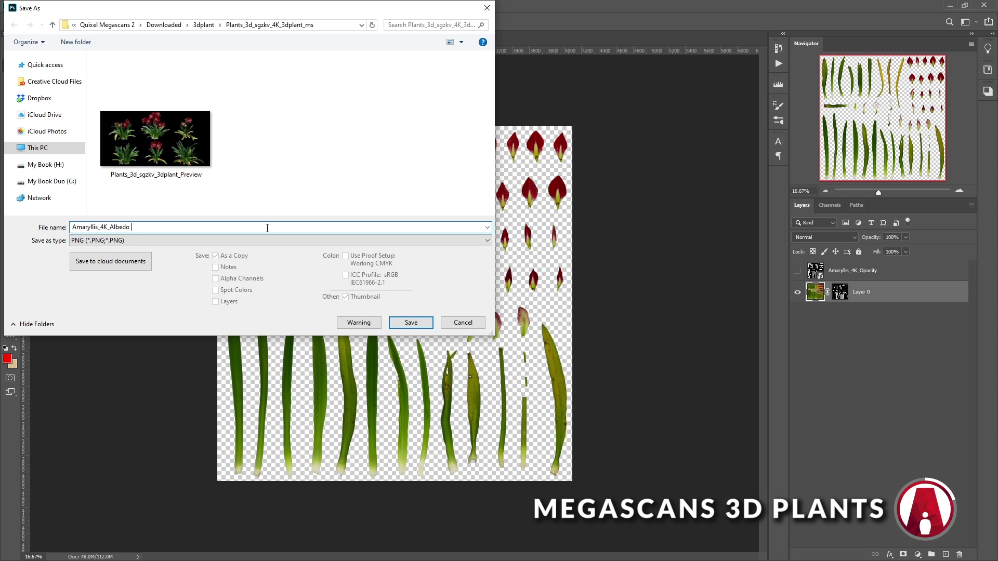
pyautogui.press('Return')
pyautogui.press('Return')
pyautogui.hotkey('alt', 'Tab')
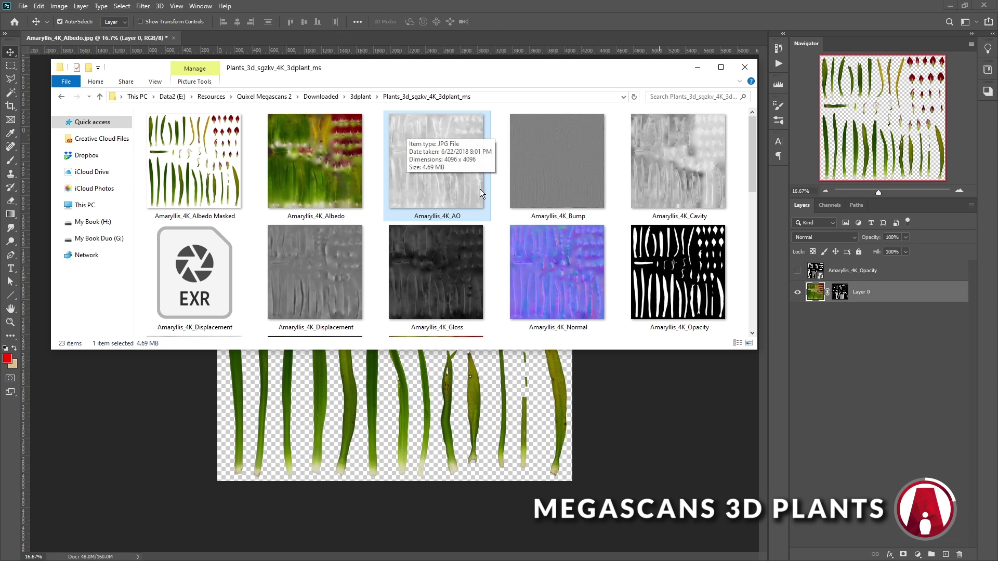
pyautogui.moveTo(442, 255); pyautogui.dragTo(529, 428)
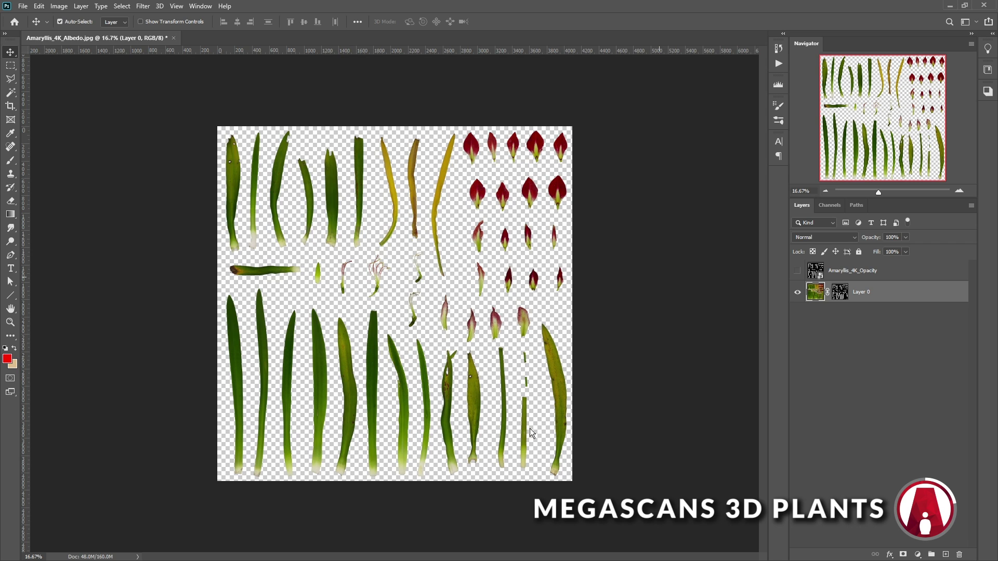
# - Set the AO layer to Multiply and copy Layer 0's leaf mask onto it
pyautogui.click(822, 238)
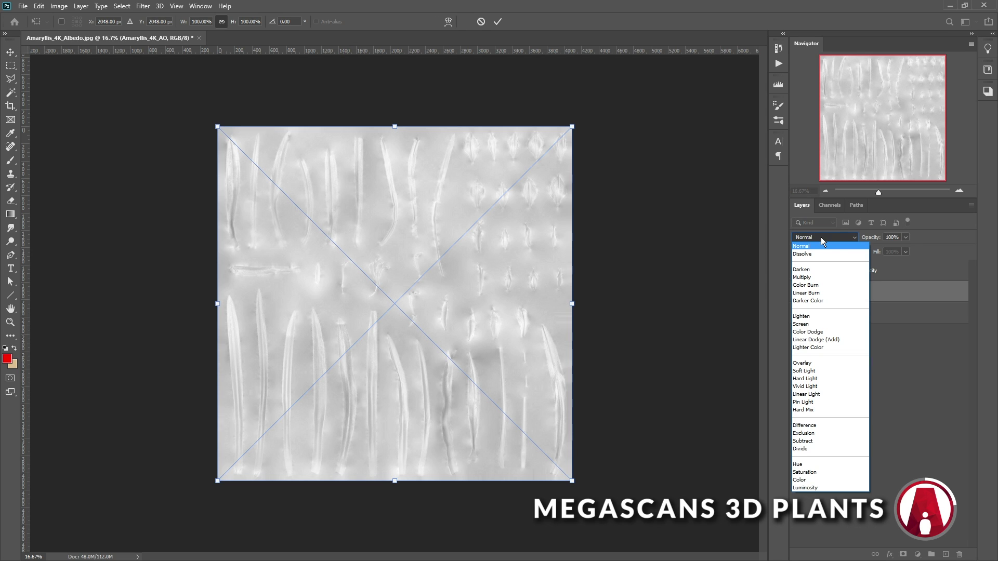
pyautogui.click(829, 276)
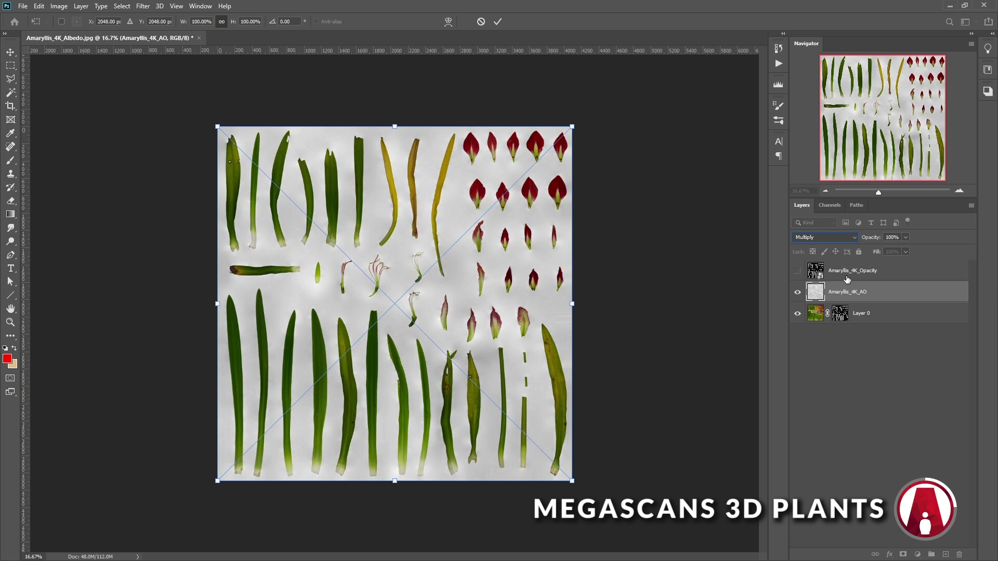
pyautogui.press('Return')
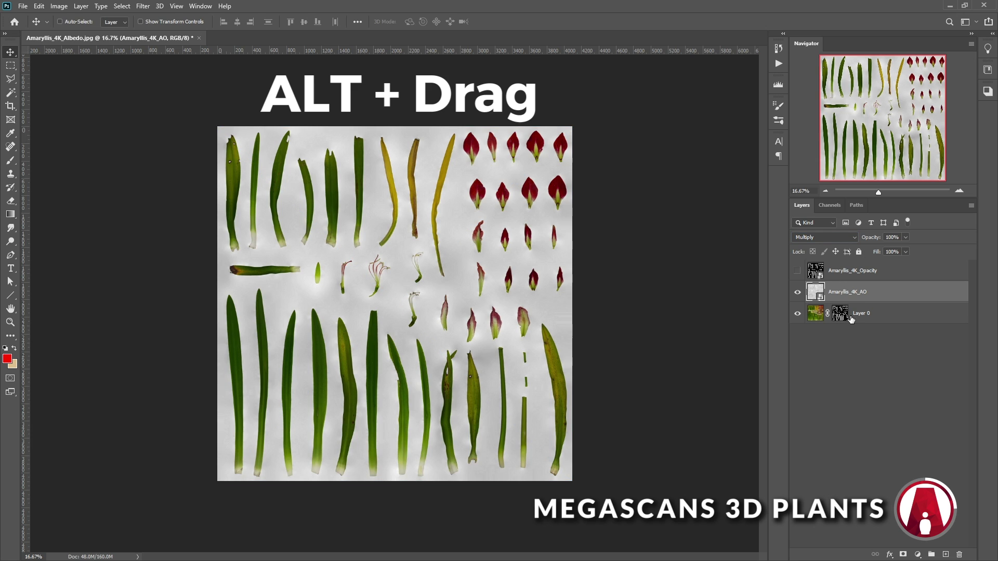
pyautogui.keyDown('alt'); pyautogui.moveTo(844, 318); pyautogui.dragTo(845, 294); pyautogui.keyUp('alt')
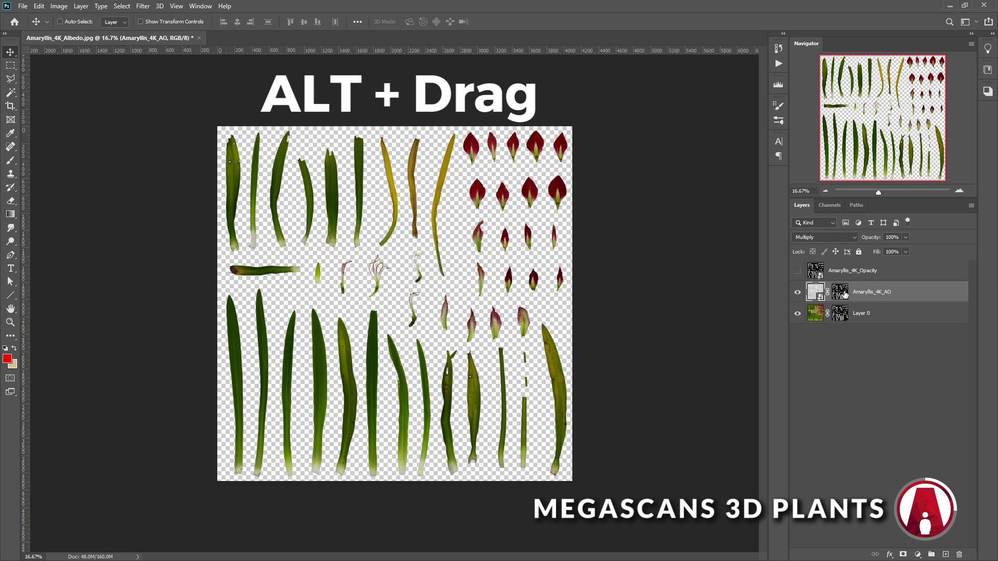
pyautogui.press('m')
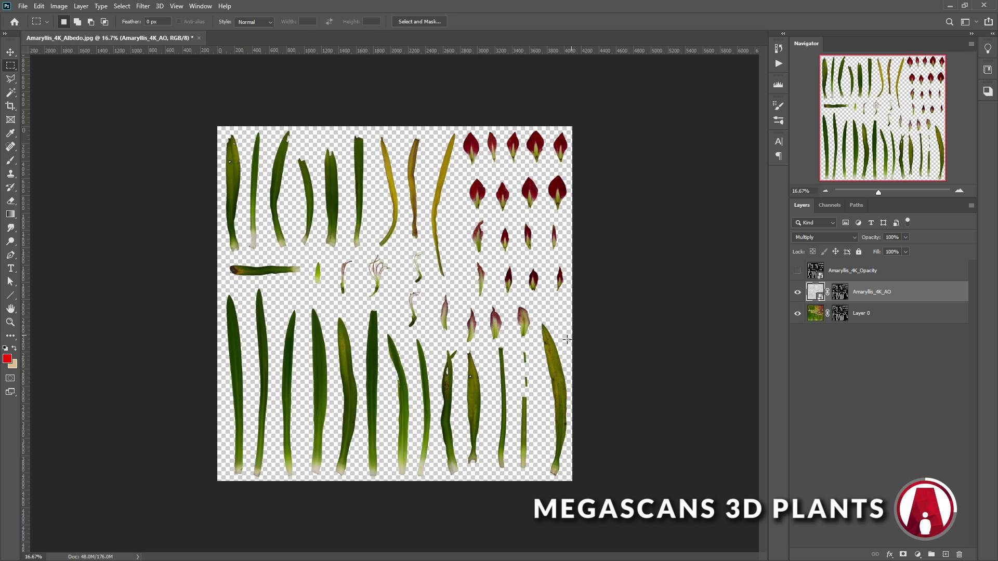
pyautogui.keyDown('alt'); pyautogui.scroll(5, 521, 386); pyautogui.keyUp('alt')
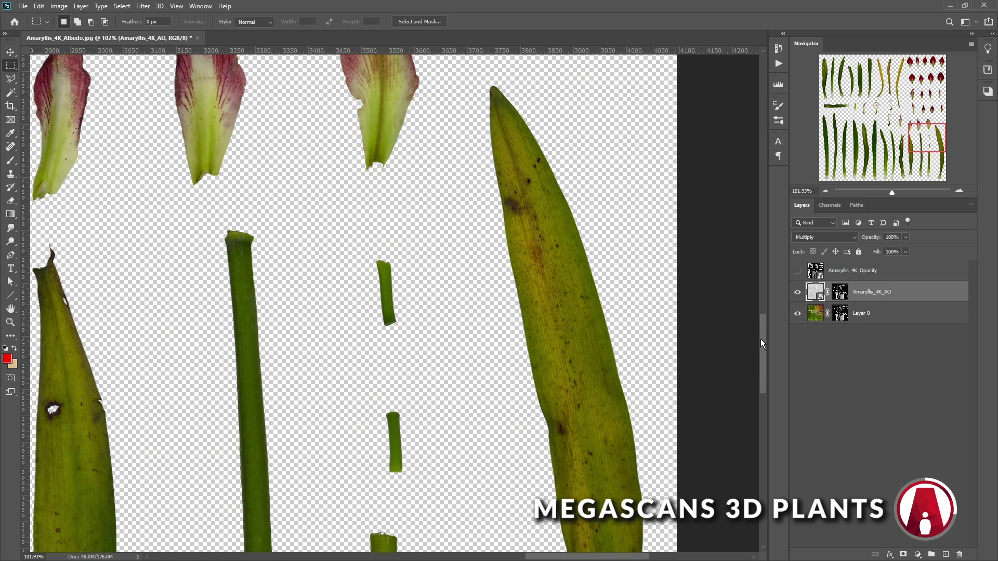
pyautogui.scroll(5, 760, 339)
pyautogui.click(798, 292)
pyautogui.click(798, 292)
pyautogui.keyDown('alt'); pyautogui.scroll(-5, 558, 317); pyautogui.keyUp('alt')
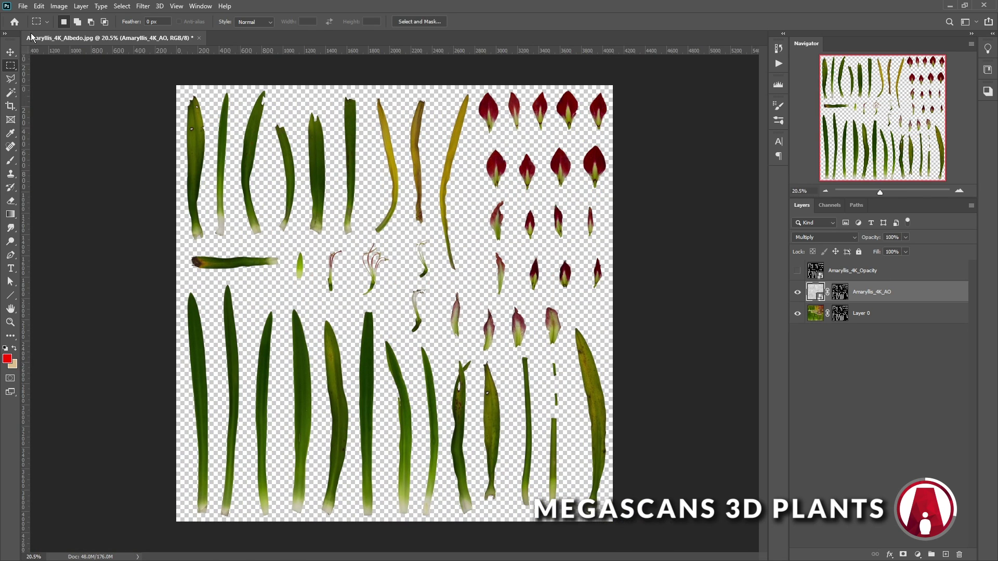
# - Save the result as PNG 'Amaryllis_4K_Albedo Masked AO'
pyautogui.click(22, 5)
pyautogui.click(36, 107)
pyautogui.click(229, 240)
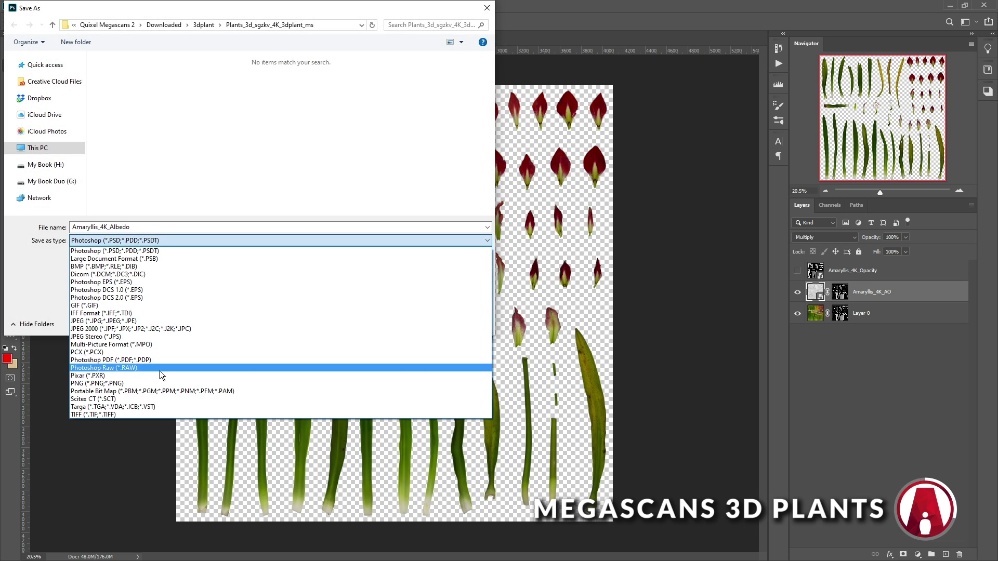
pyautogui.click(155, 383)
pyautogui.click(205, 228)
pyautogui.write('Mask')
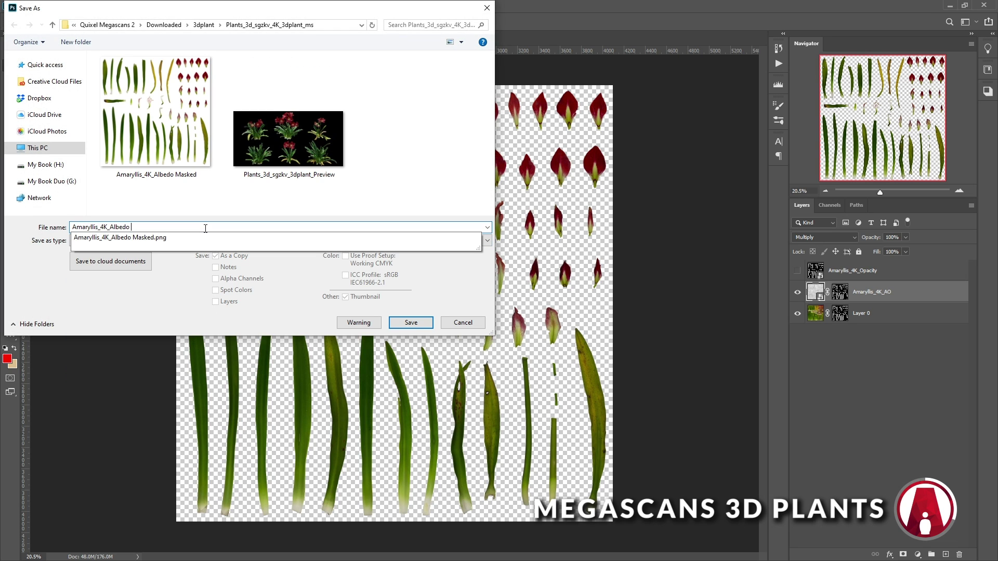
pyautogui.write('ed AO')
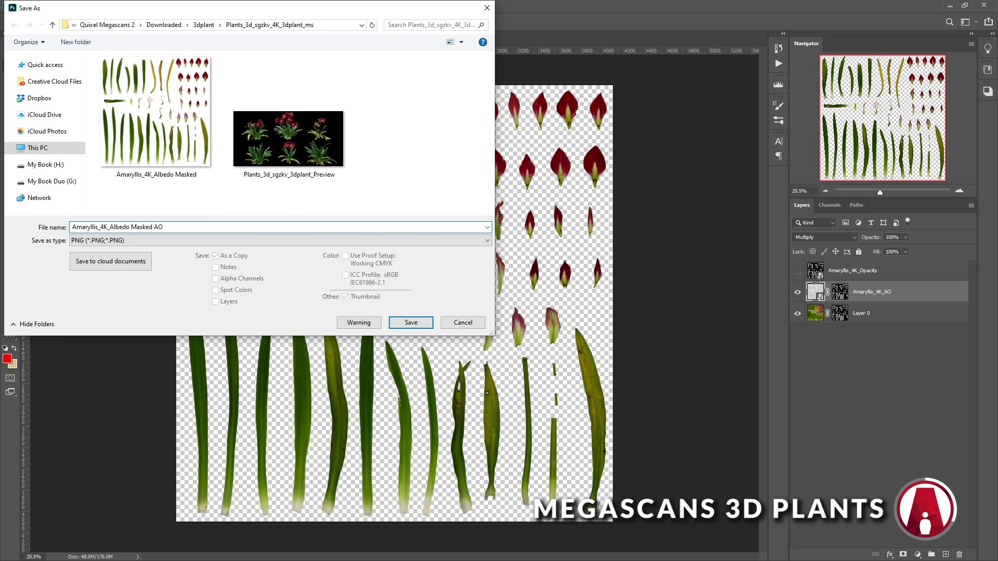
pyautogui.press('Return')
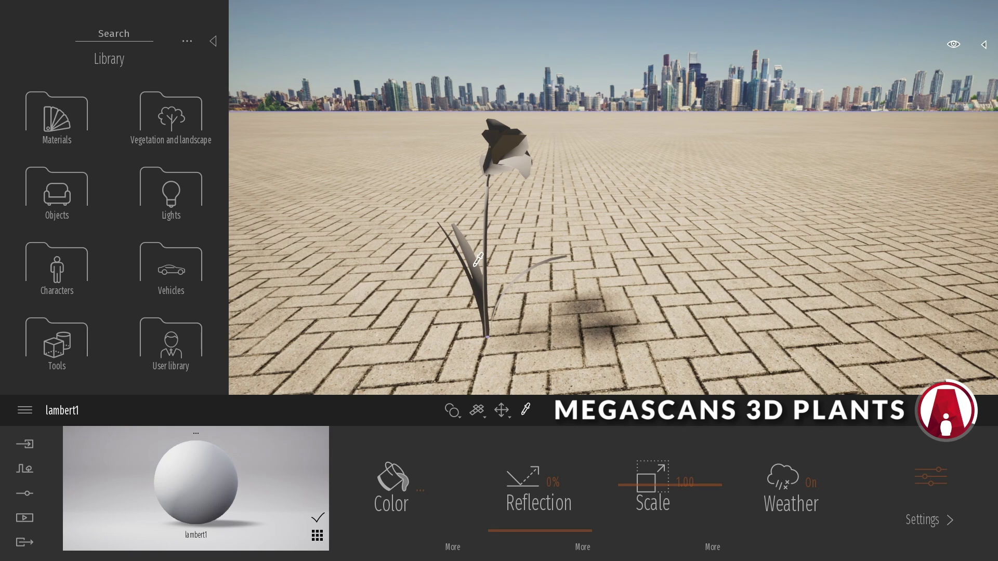
# - Load the Albedo Masked PNG as the lambert1 material's colour texture
pyautogui.click(453, 548)
pyautogui.click(423, 462)
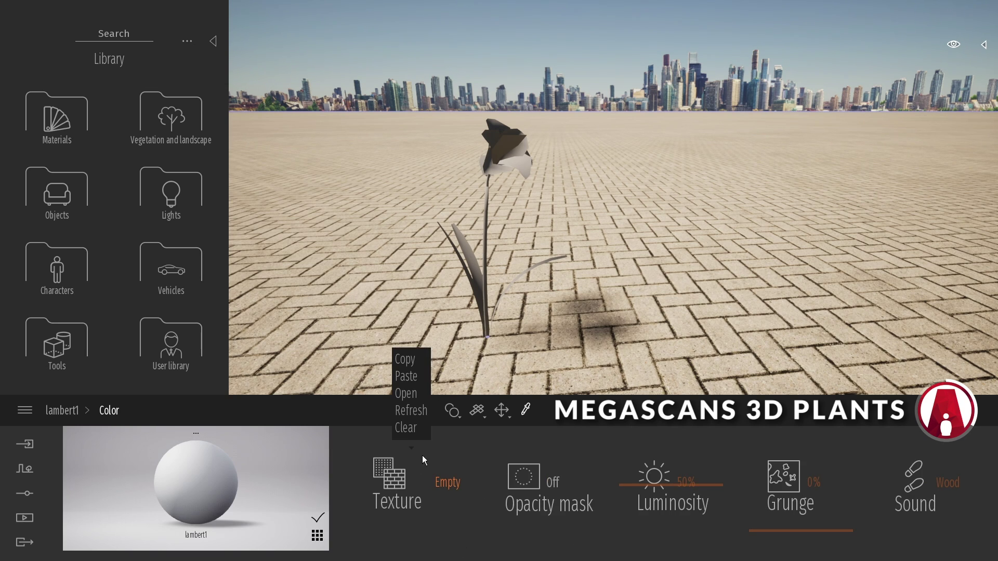
pyautogui.click(408, 394)
pyautogui.doubleClick(306, 114)
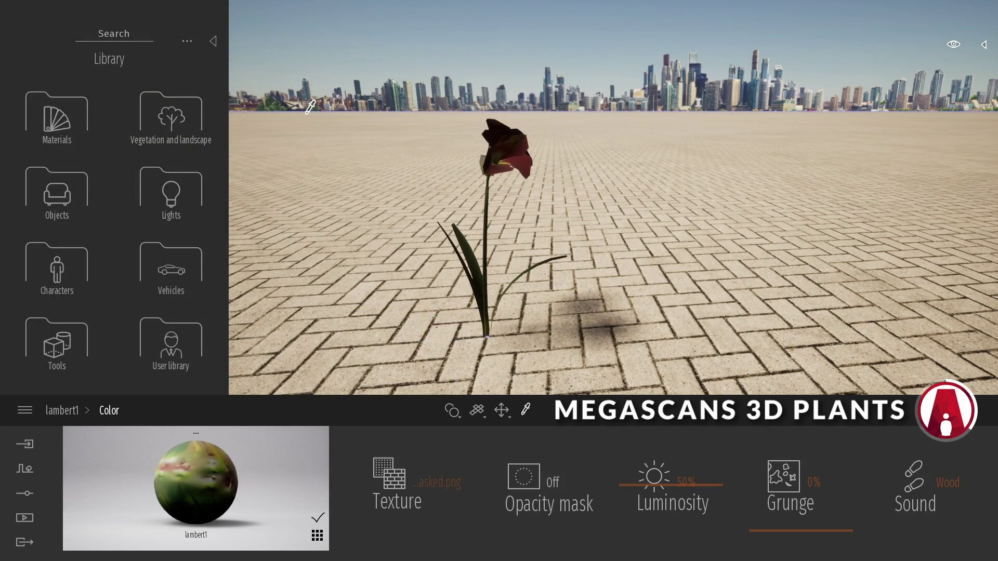
pyautogui.scroll(3, 435, 145)
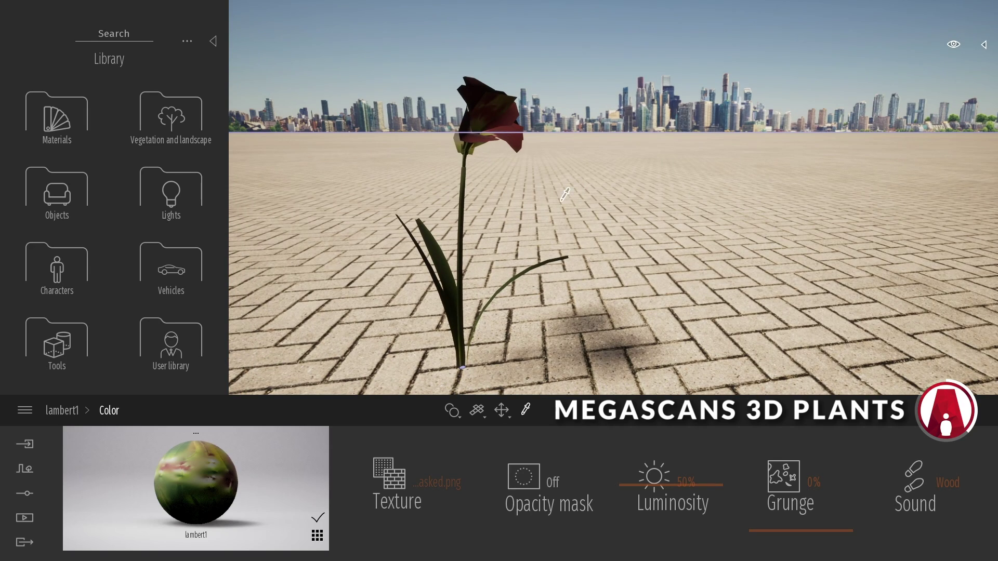
pyautogui.click(68, 413)
# - Turn Two sided on in the lambert1 material's settings
pyautogui.click(919, 483)
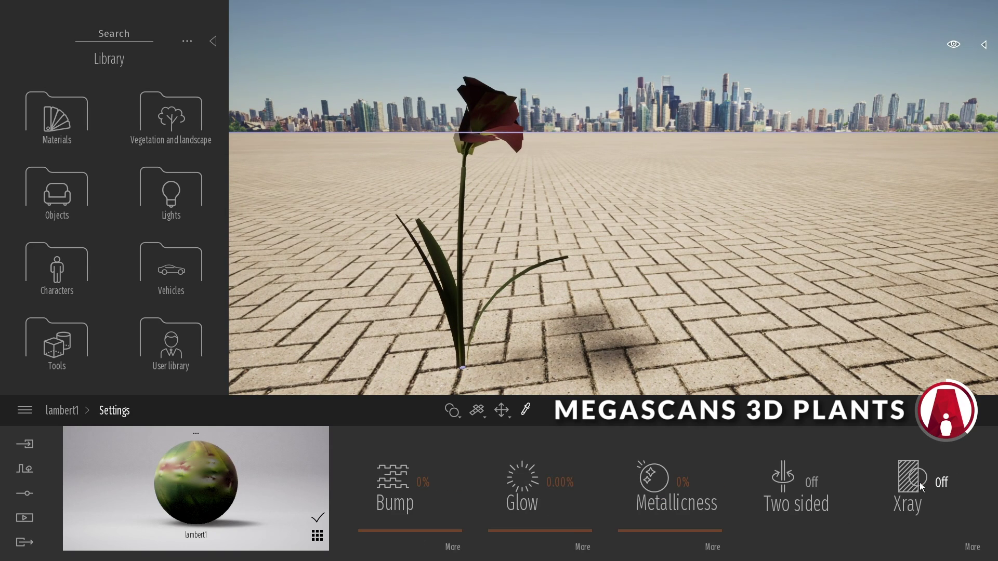
pyautogui.click(783, 478)
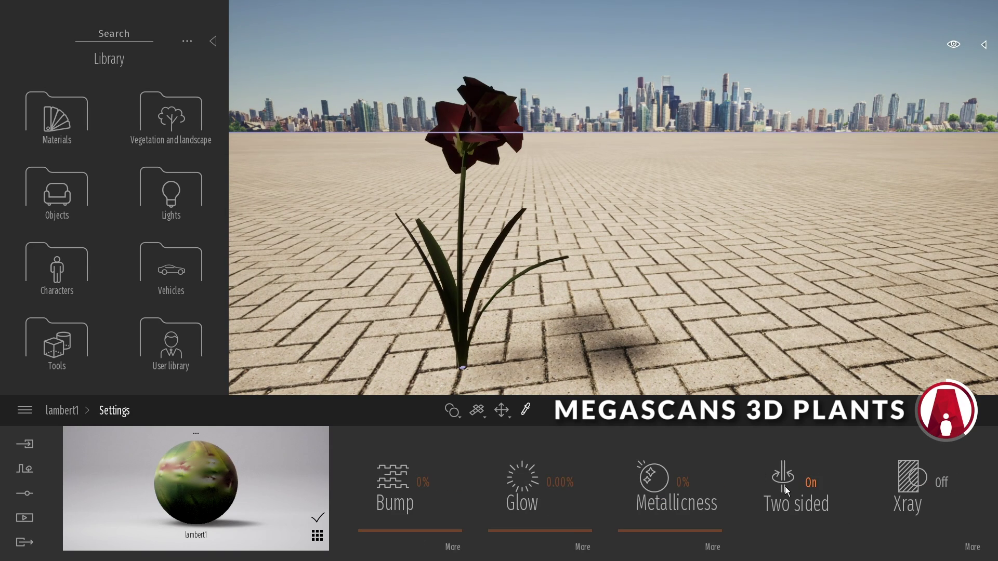
pyautogui.scroll(3, 581, 139)
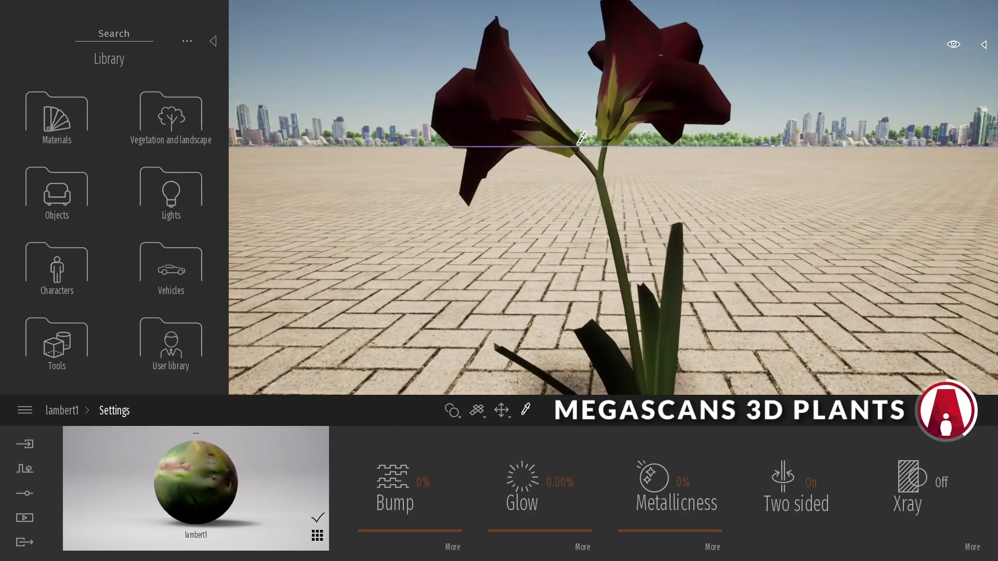
pyautogui.click(789, 491)
pyautogui.click(789, 491)
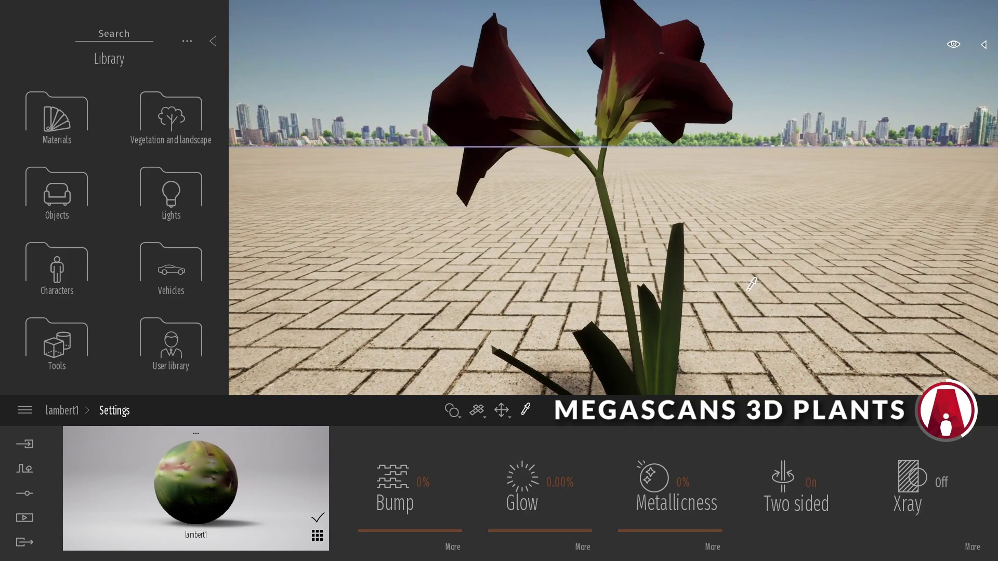
pyautogui.scroll(-5, 751, 284)
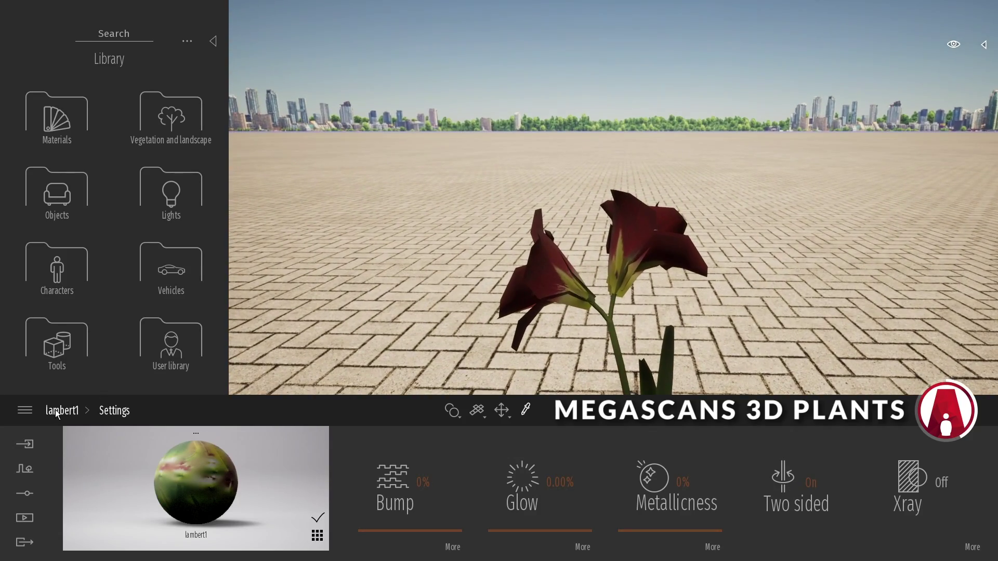
# - Turn on the lambert1 material's opacity mask
pyautogui.click(62, 411)
pyautogui.click(450, 548)
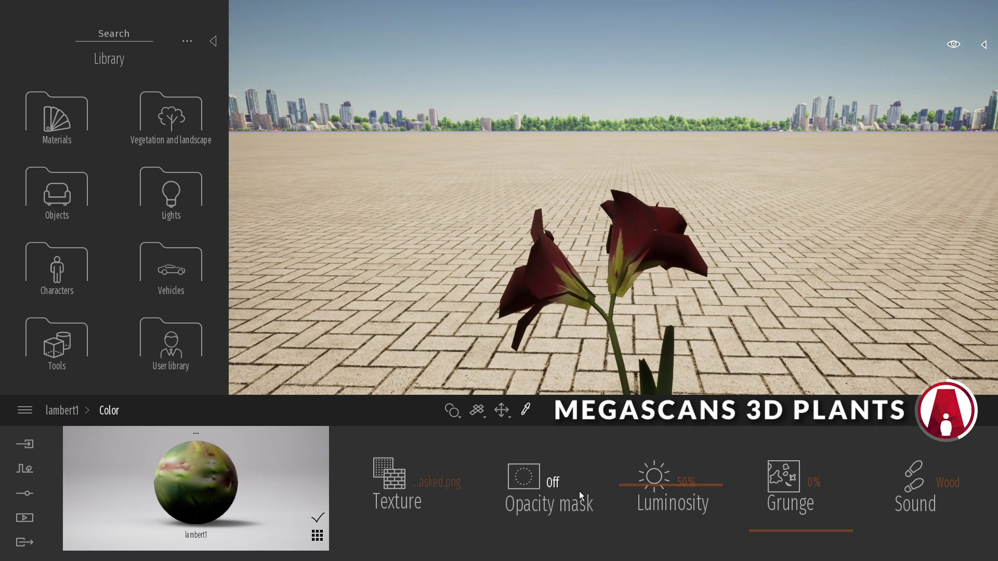
pyautogui.click(547, 488)
pyautogui.click(548, 489)
pyautogui.click(547, 488)
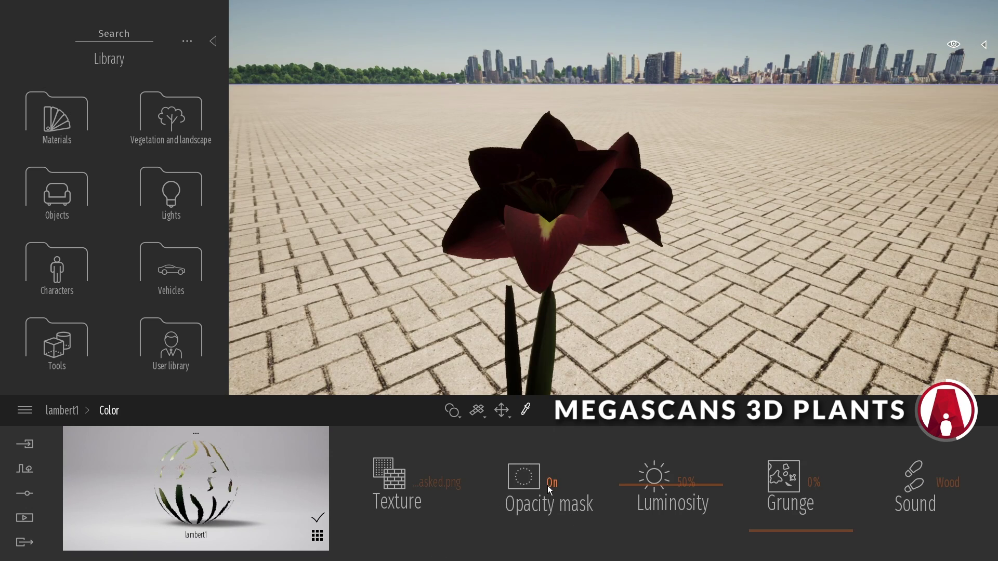
pyautogui.click(547, 485)
pyautogui.click(548, 488)
# - Set the lambert1 material colour to white (FFFFFF)
pyautogui.click(69, 412)
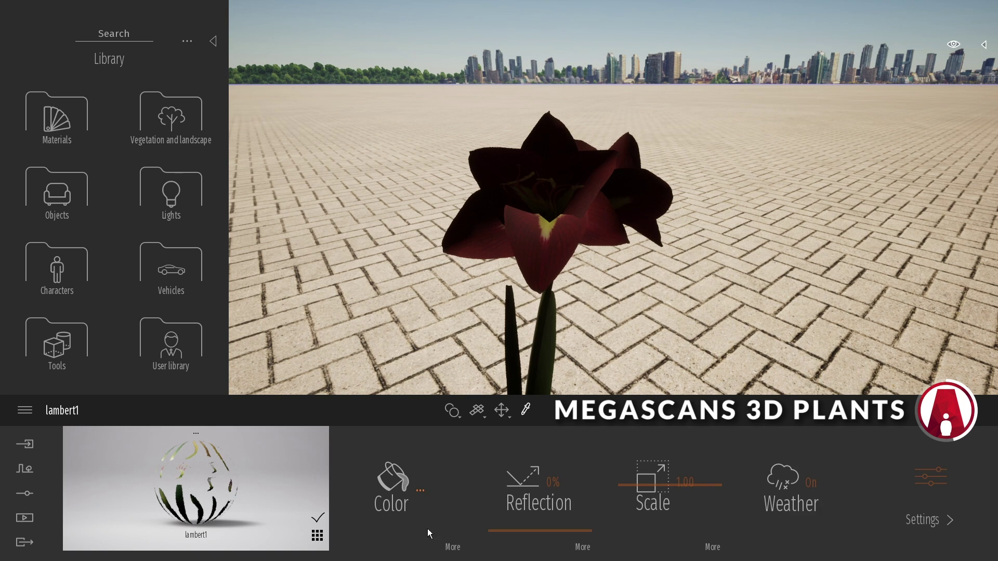
pyautogui.click(393, 482)
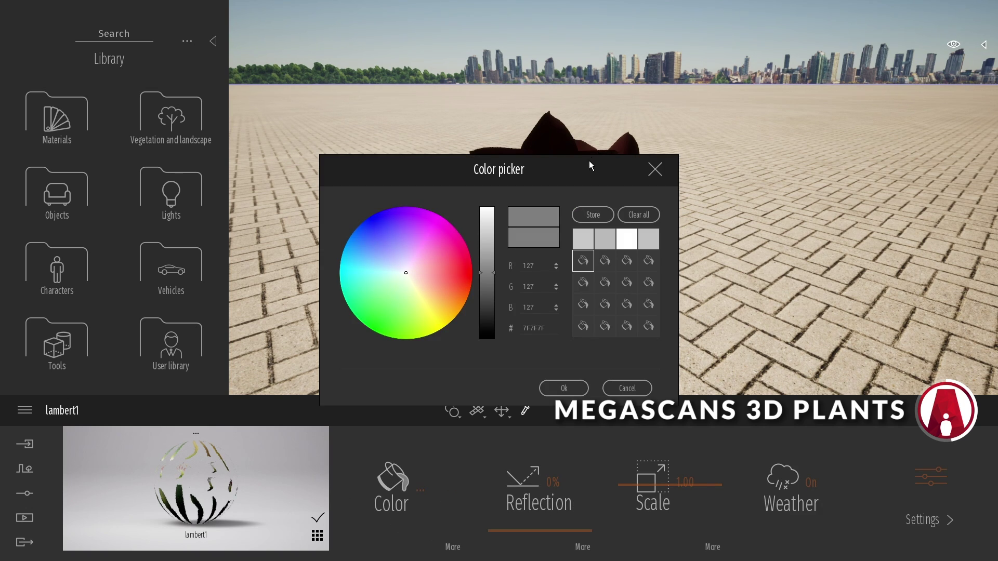
pyautogui.moveTo(589, 165); pyautogui.dragTo(919, 85)
pyautogui.moveTo(821, 193); pyautogui.dragTo(838, 116)
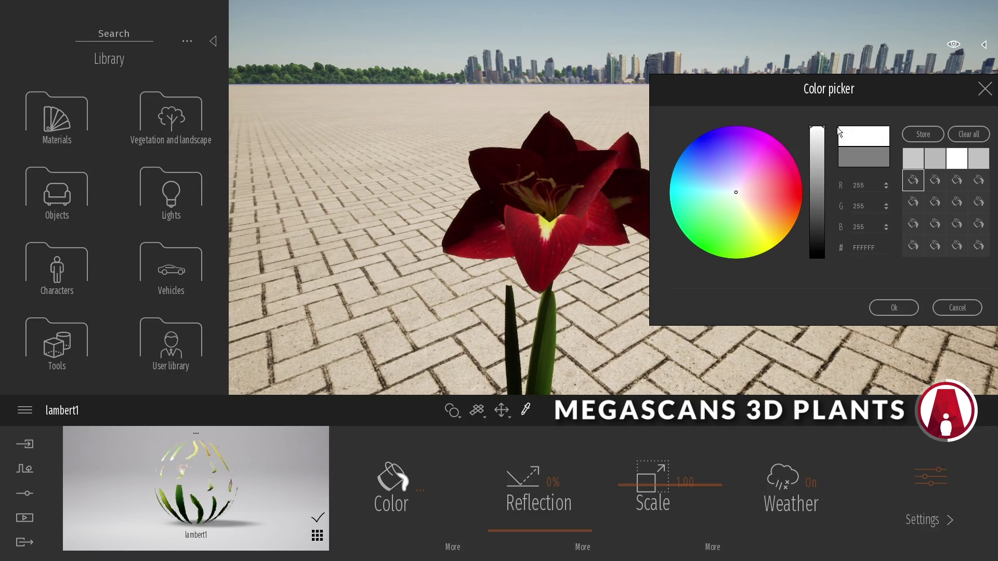
pyautogui.click(894, 308)
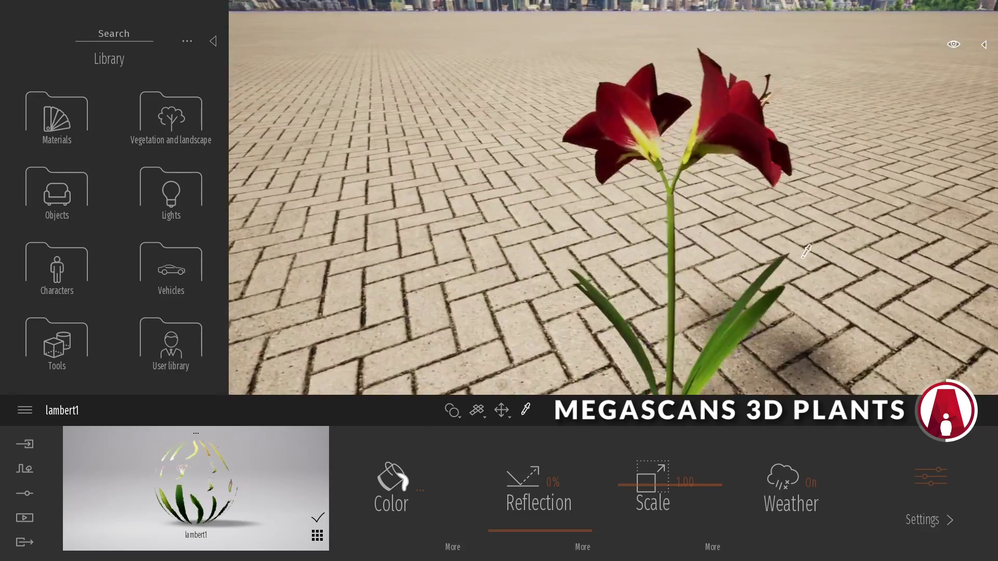
pyautogui.scroll(-5, 807, 252)
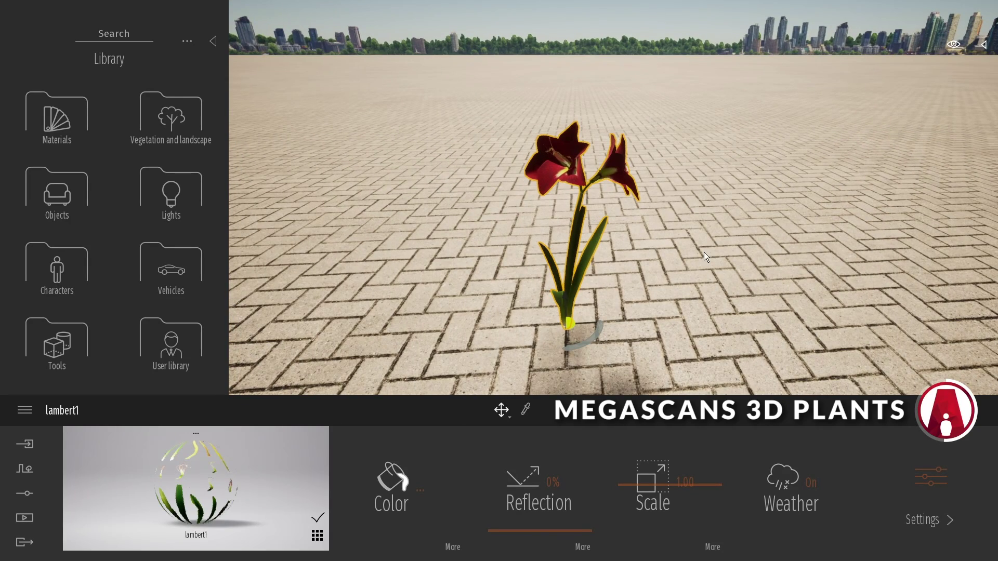
# - Load a new reflection texture for the flower material at 50% reflection
pyautogui.click(582, 547)
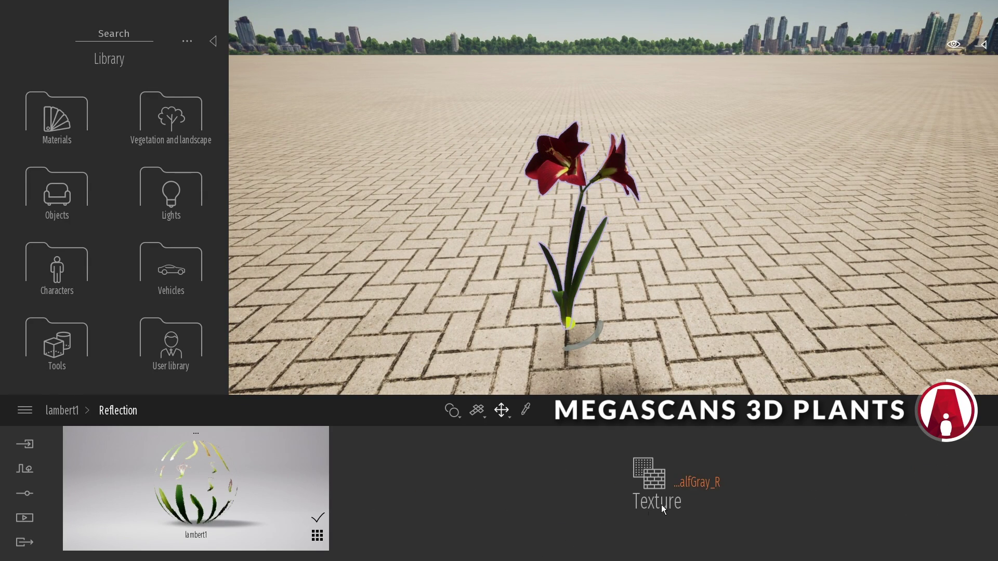
pyautogui.click(659, 501)
pyautogui.click(658, 423)
pyautogui.doubleClick(185, 288)
pyautogui.click(62, 410)
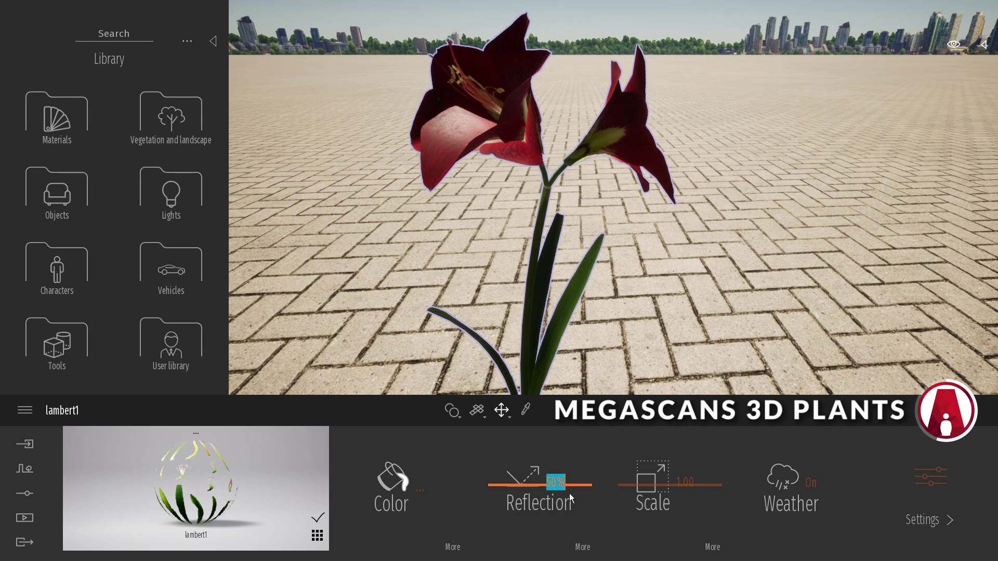
# - Replace the bump texture with Amaryllis_4K_Normal at 100% bump
pyautogui.click(939, 488)
pyautogui.click(453, 547)
pyautogui.click(657, 502)
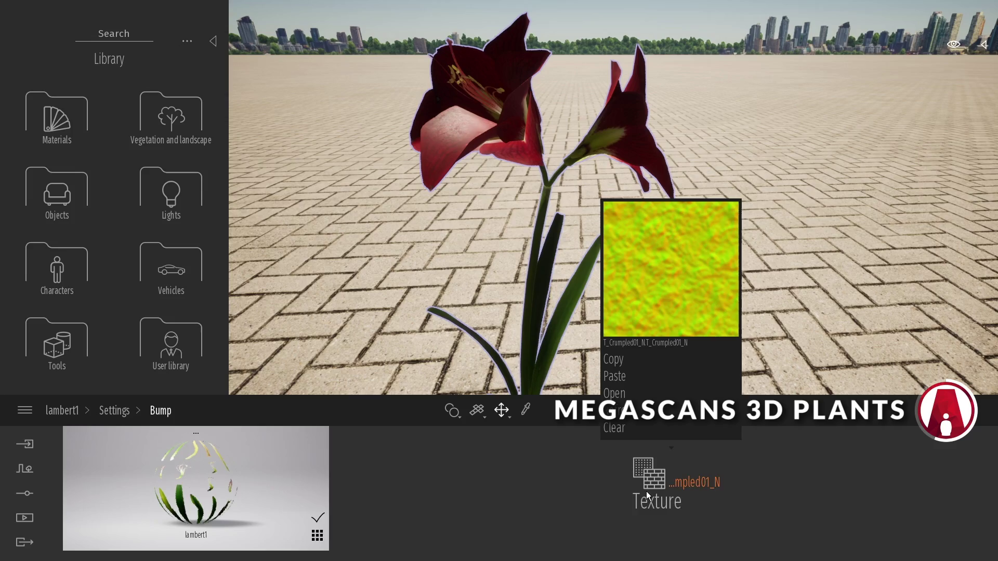
pyautogui.click(658, 431)
pyautogui.click(556, 260)
pyautogui.doubleClick(556, 260)
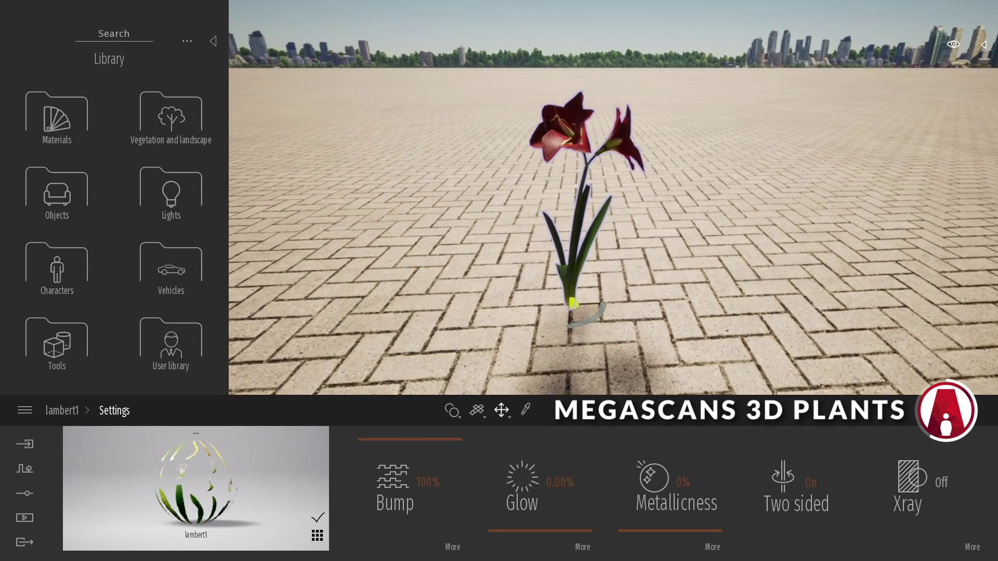
# - Import the next Amaryllis Var LOD0 FBX, keep the scene material, and line it up in the row
pyautogui.click(25, 444)
pyautogui.click(115, 476)
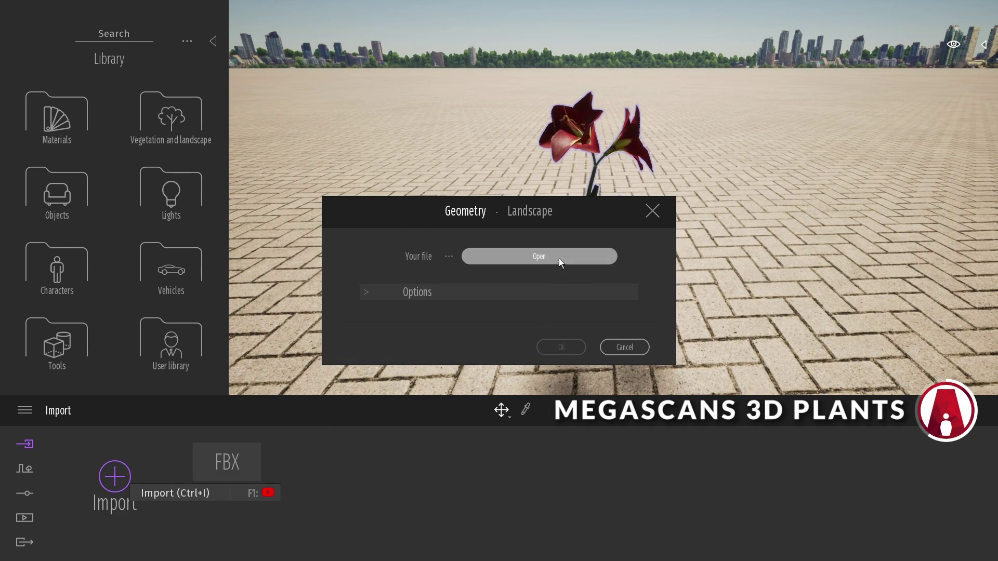
pyautogui.click(557, 258)
pyautogui.doubleClick(298, 130)
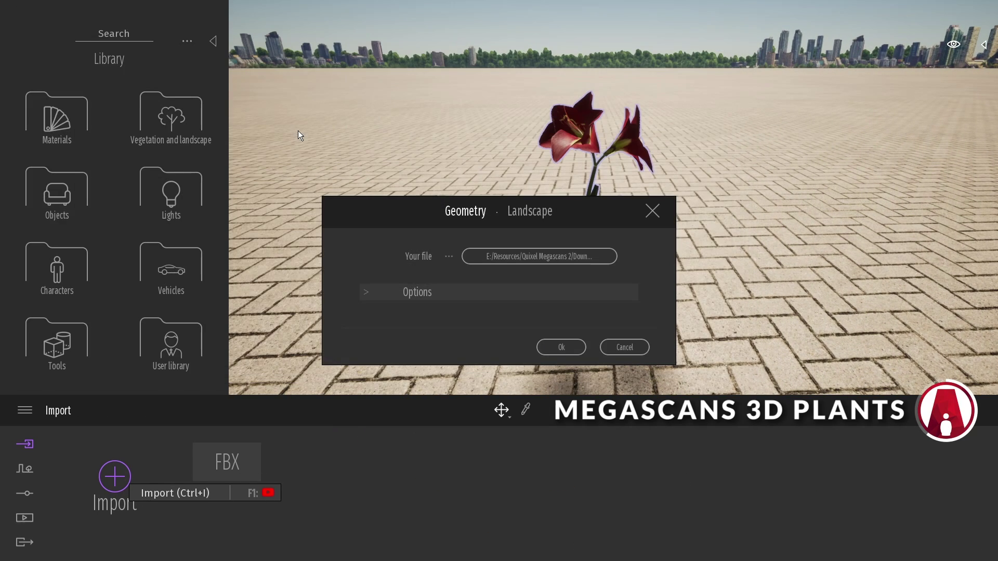
pyautogui.click(562, 349)
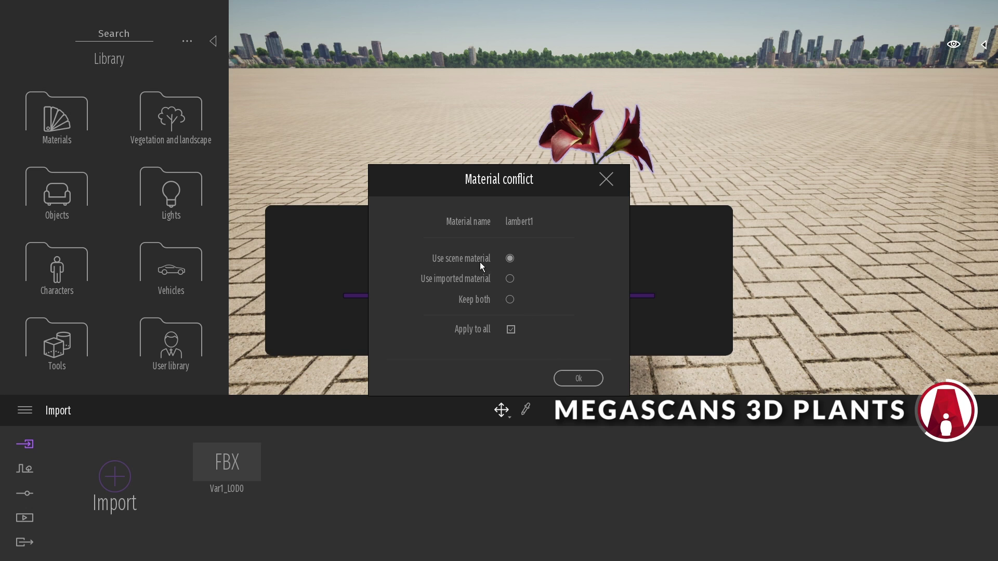
pyautogui.click(578, 379)
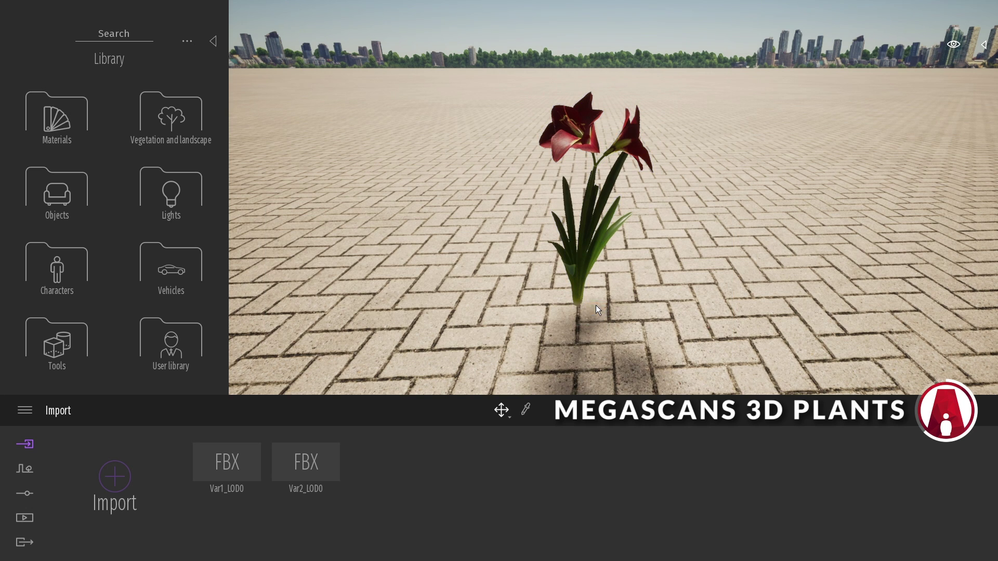
pyautogui.click(583, 295)
pyautogui.moveTo(598, 310); pyautogui.dragTo(685, 309)
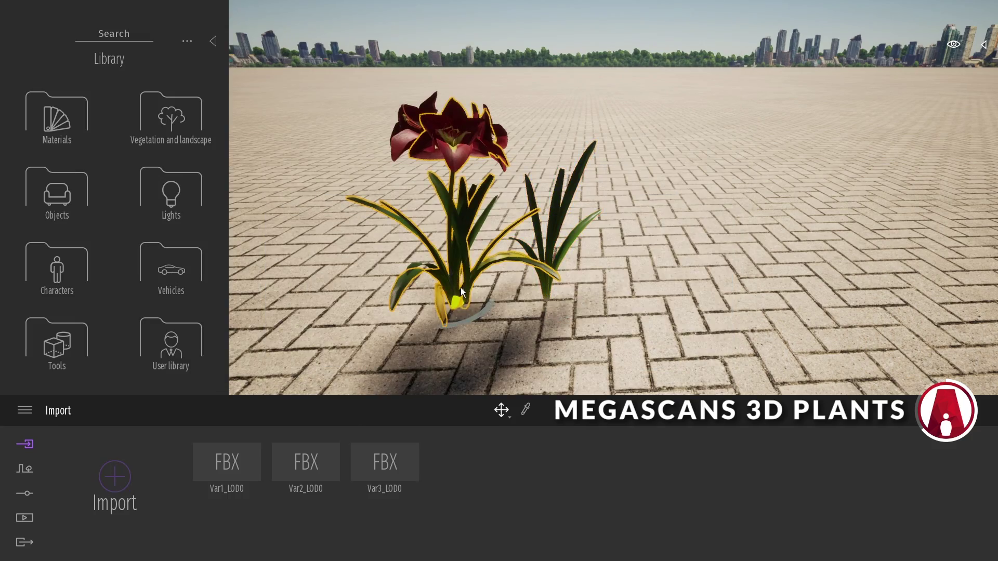
pyautogui.moveTo(461, 288); pyautogui.dragTo(682, 318)
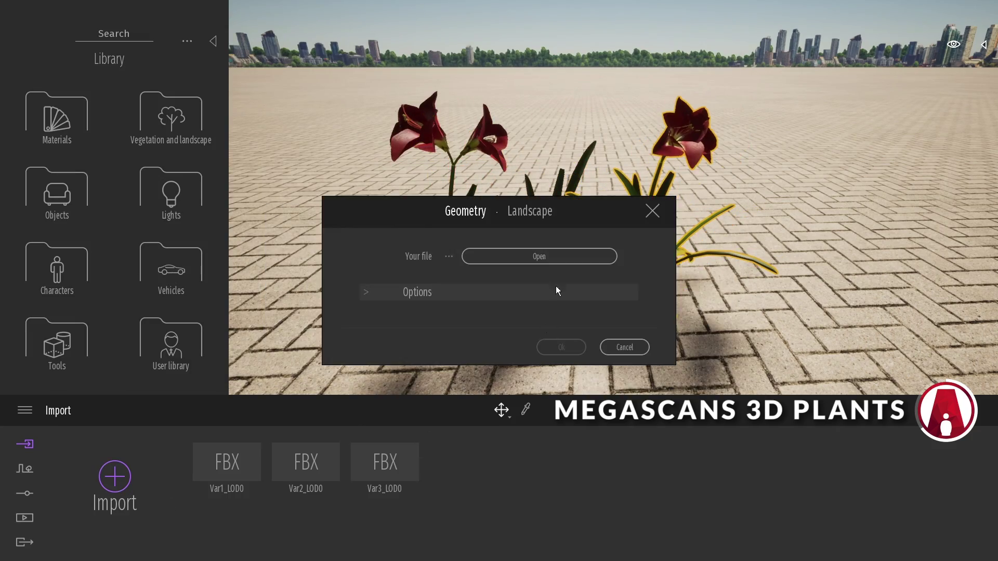
pyautogui.click(558, 345)
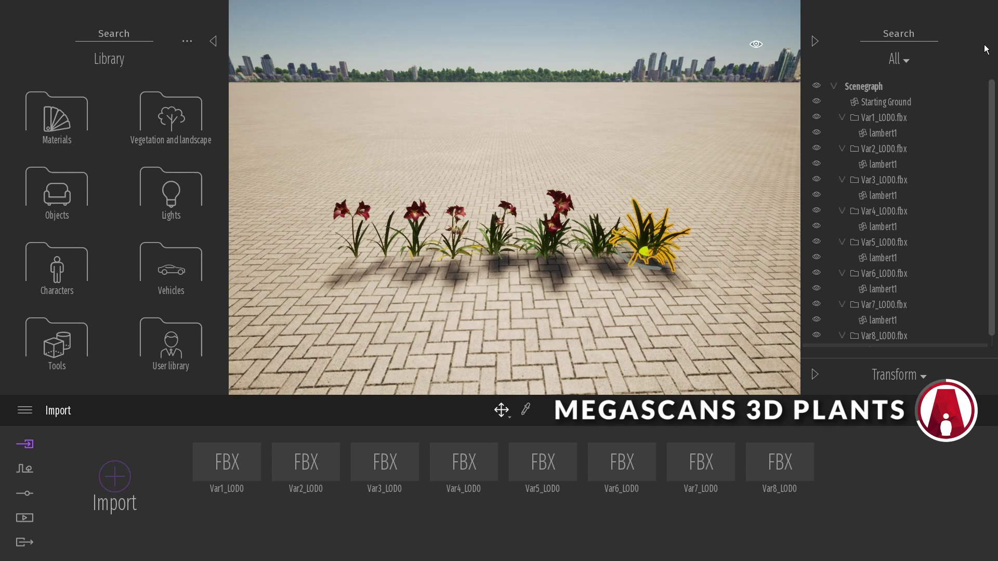
# - Rename the plants Amaryllis 1–8 and drag them, starting with Amaryllis 2, onto the Scenegraph root
pyautogui.click(892, 134)
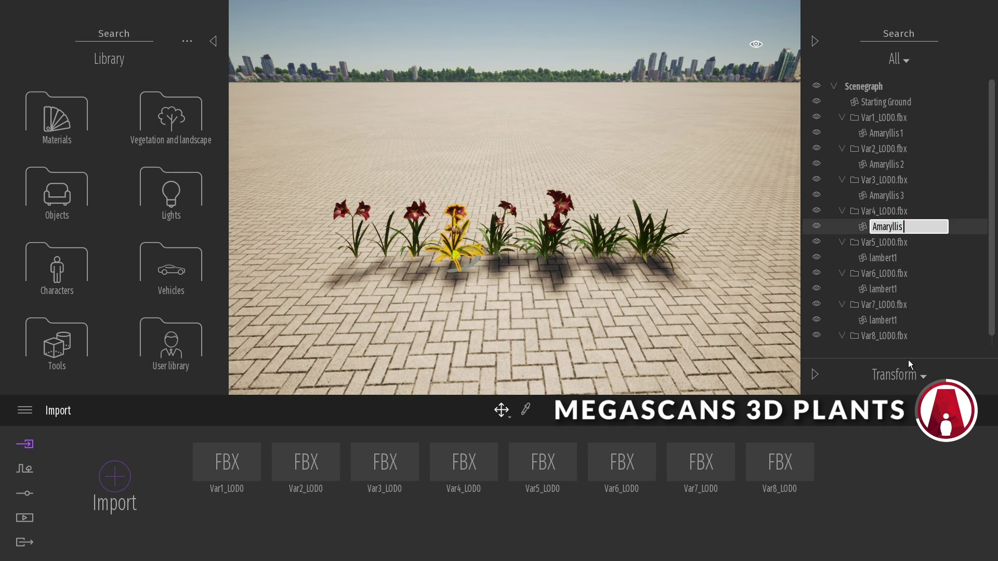
pyautogui.rightClick(907, 255)
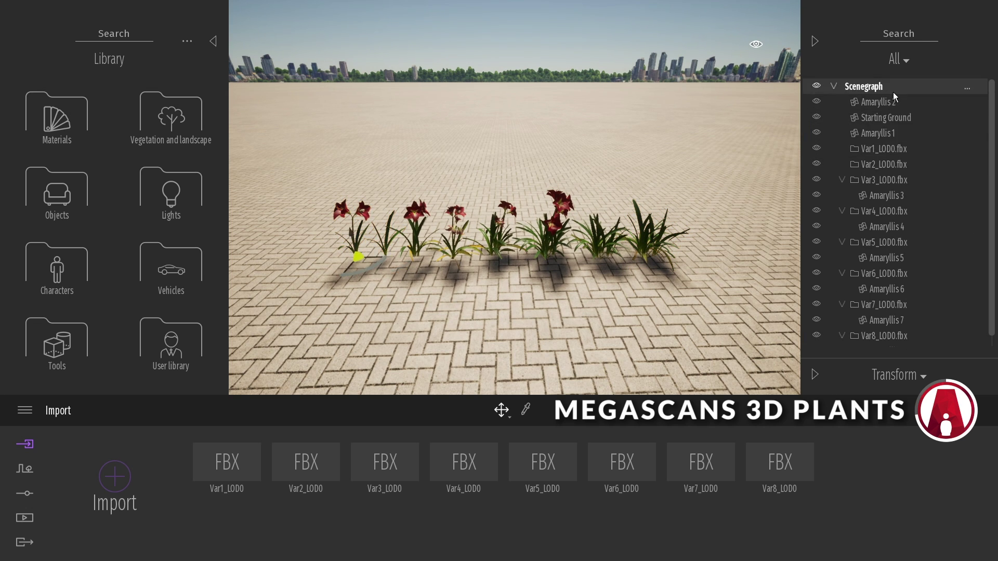
pyautogui.moveTo(893, 92); pyautogui.dragTo(882, 88)
pyautogui.click(885, 227)
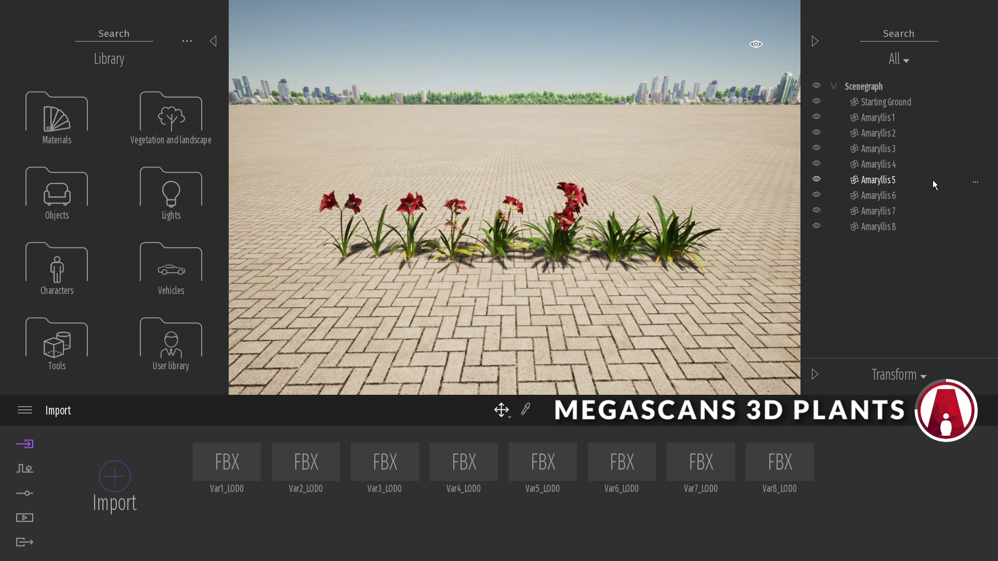
# - Place the Radiant planter from City > Planters and delete its blue lupin plants
pyautogui.click(69, 198)
pyautogui.click(166, 122)
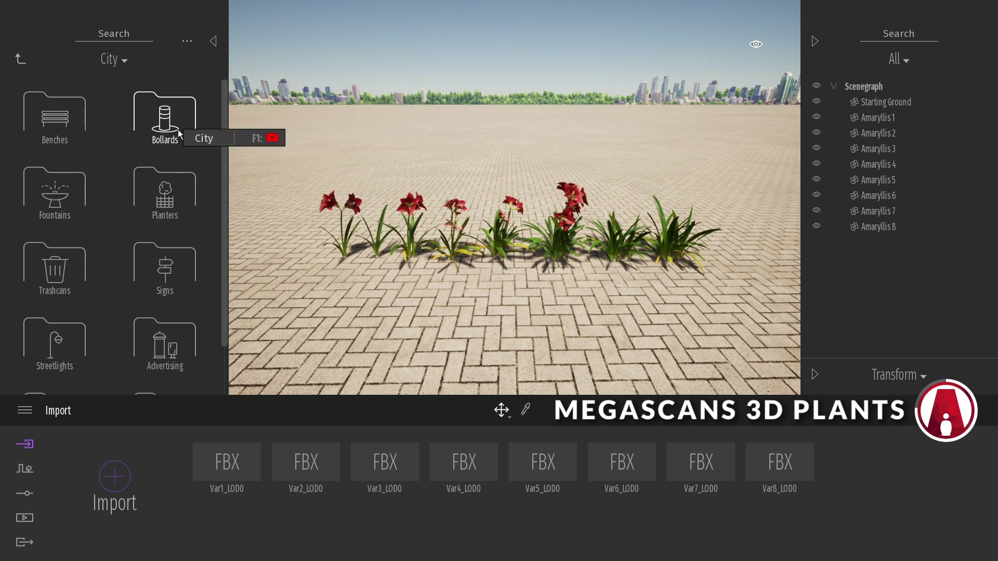
pyautogui.click(175, 205)
pyautogui.scroll(-4, 174, 210)
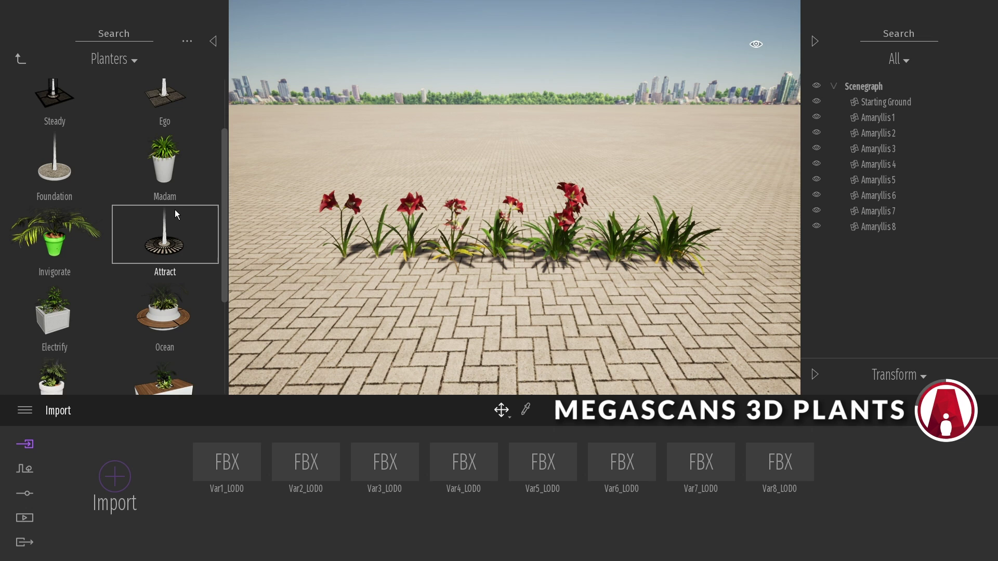
pyautogui.moveTo(52, 219); pyautogui.dragTo(500, 354)
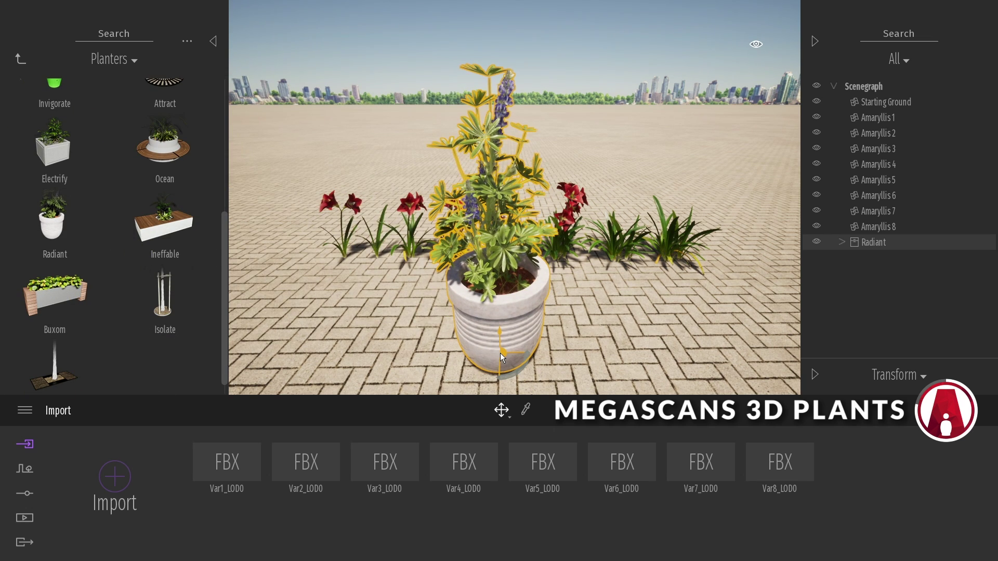
pyautogui.keyDown('shift'); pyautogui.click(901, 283); pyautogui.keyUp('shift')
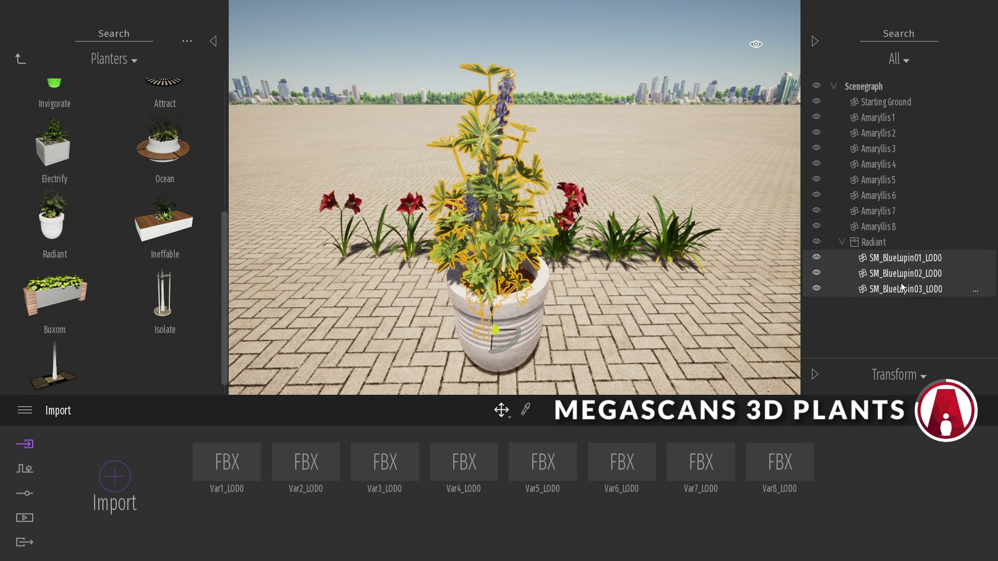
pyautogui.press('Delete')
# - Duplicate Amaryllis 6 into the pot, delete the extra copies, and parent it under Radiant
pyautogui.click(416, 264)
pyautogui.hotkey('ctrl', 'd')
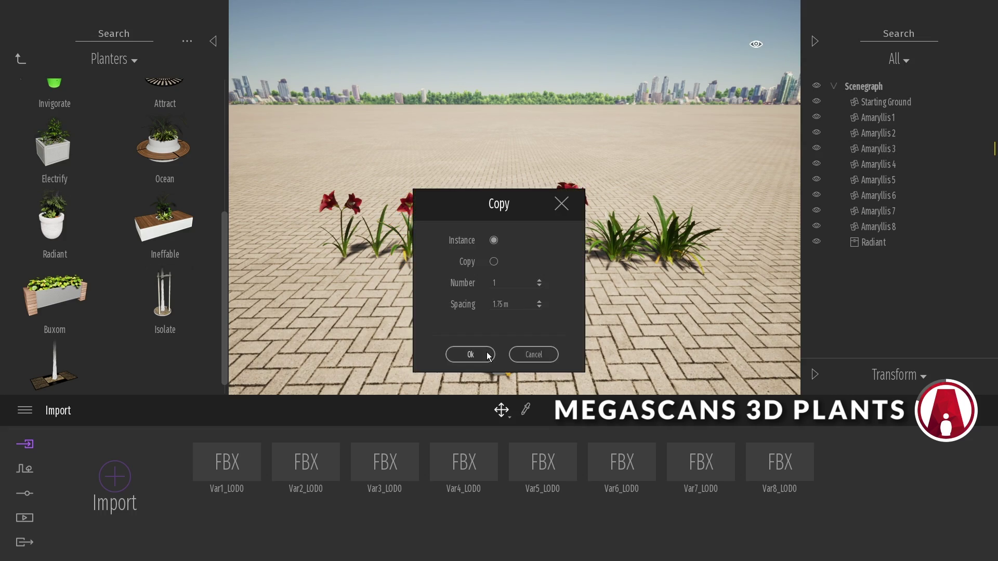
pyautogui.click(468, 352)
pyautogui.hotkey('ctrl', 'd')
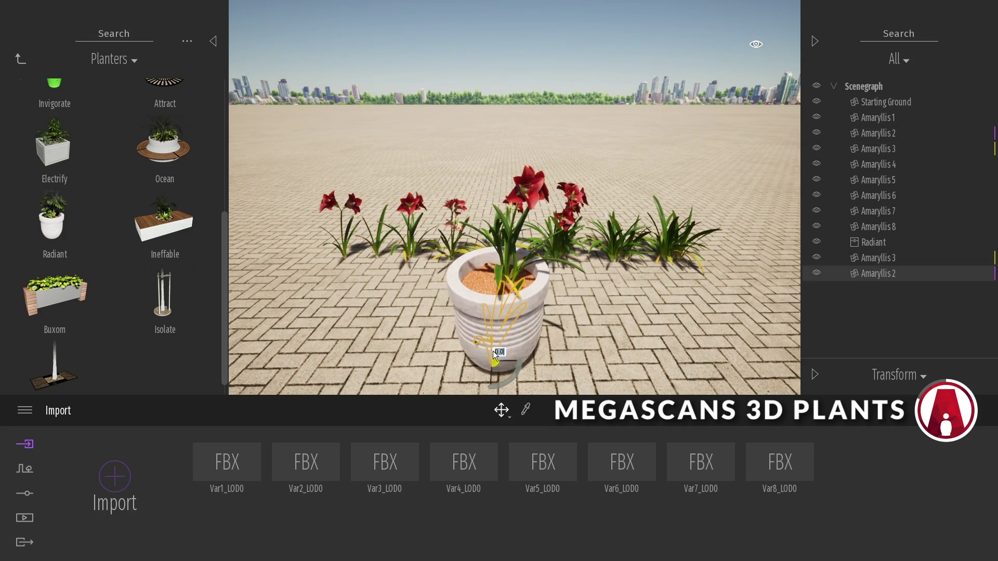
pyautogui.moveTo(407, 301); pyautogui.dragTo(531, 258, button='middle')
pyautogui.click(532, 258)
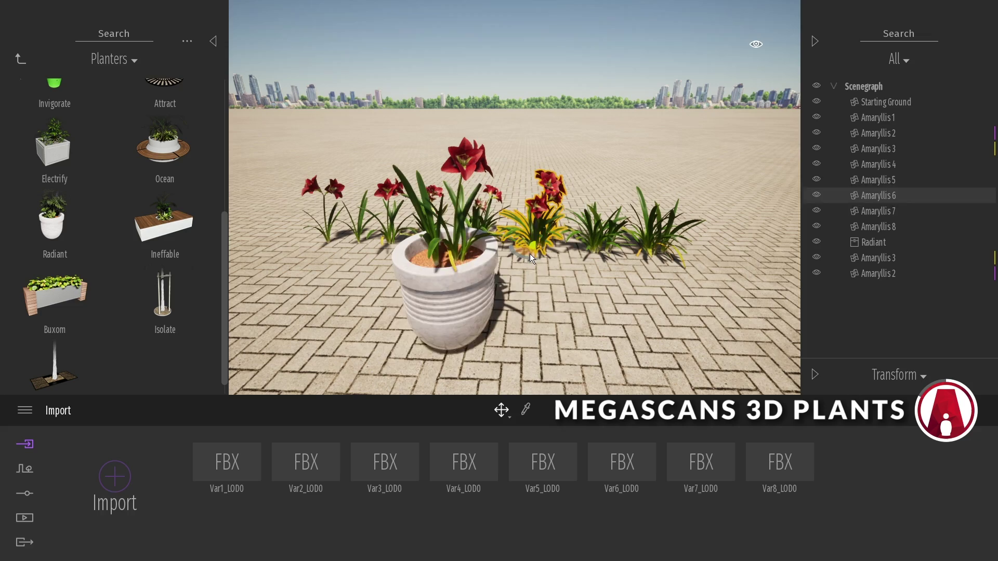
pyautogui.hotkey('ctrl', 'd')
pyautogui.click(458, 320)
pyautogui.click(878, 258)
pyautogui.keyDown('shift'); pyautogui.click(878, 274); pyautogui.keyUp('shift')
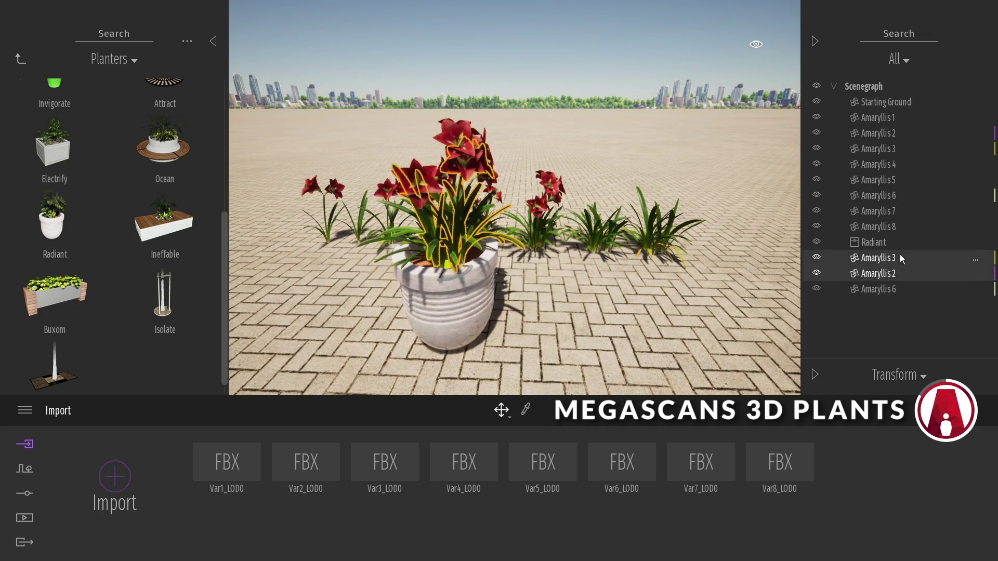
pyautogui.press('Delete')
pyautogui.click(887, 264)
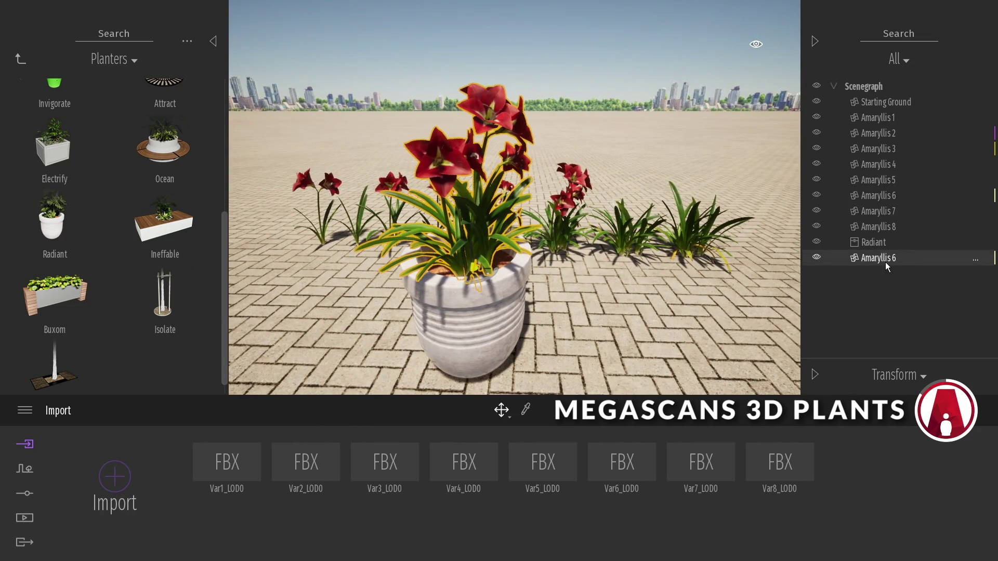
pyautogui.click(908, 246)
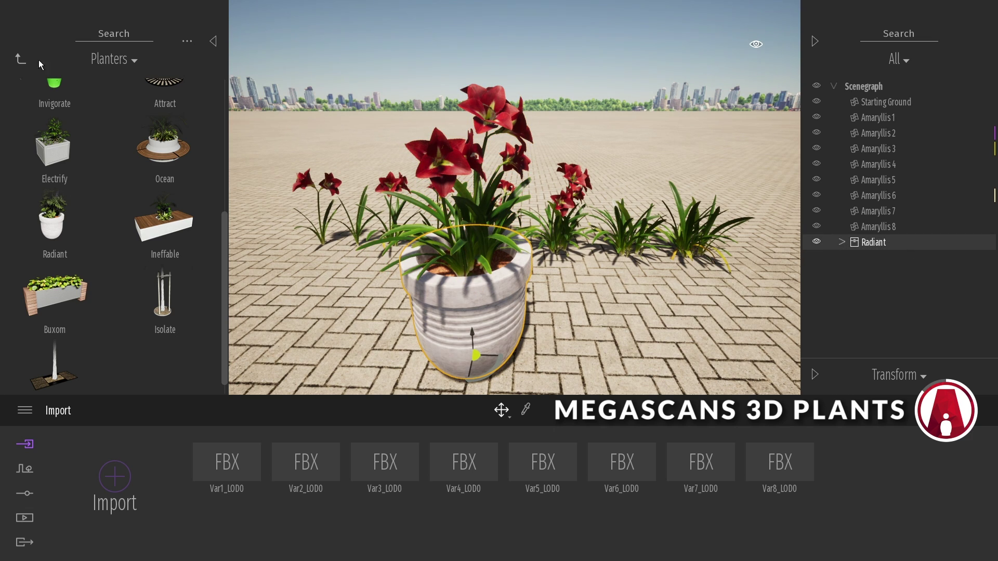
# - Add the Radiant planter to the user library and drop a second copy into the scene
pyautogui.click(17, 60)
pyautogui.click(18, 60)
pyautogui.click(172, 363)
pyautogui.rightClick(888, 243)
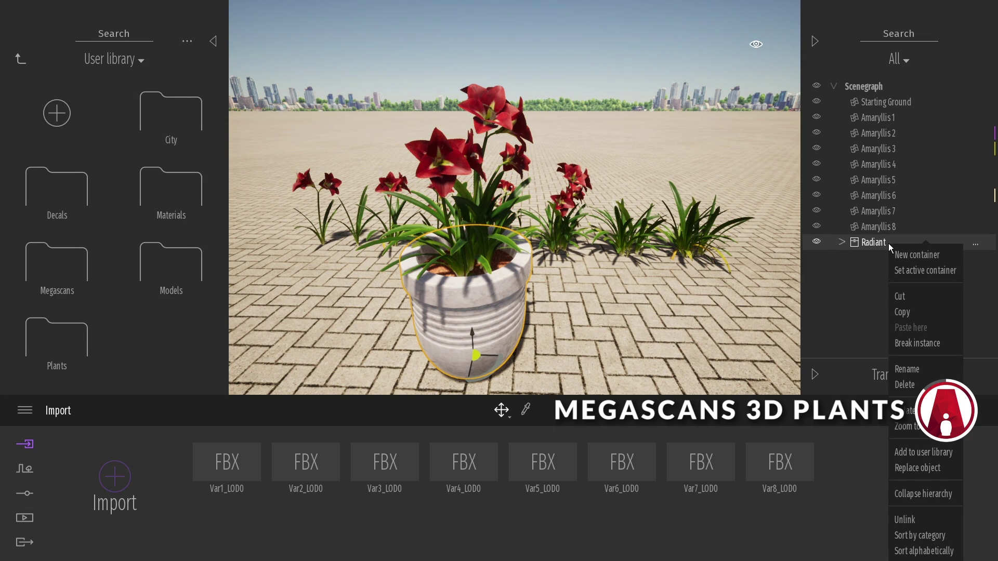
pyautogui.click(941, 453)
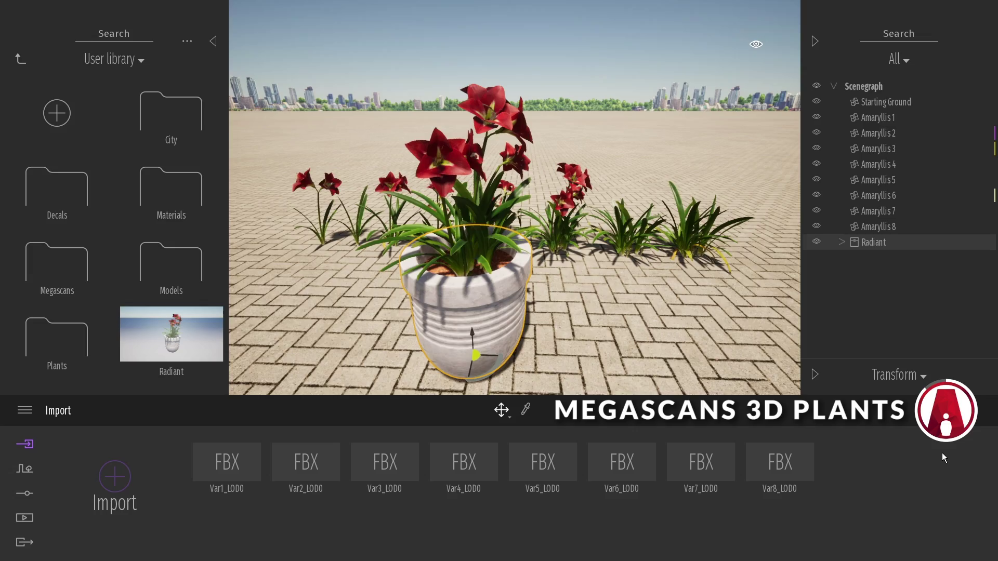
pyautogui.moveTo(191, 350); pyautogui.dragTo(348, 327)
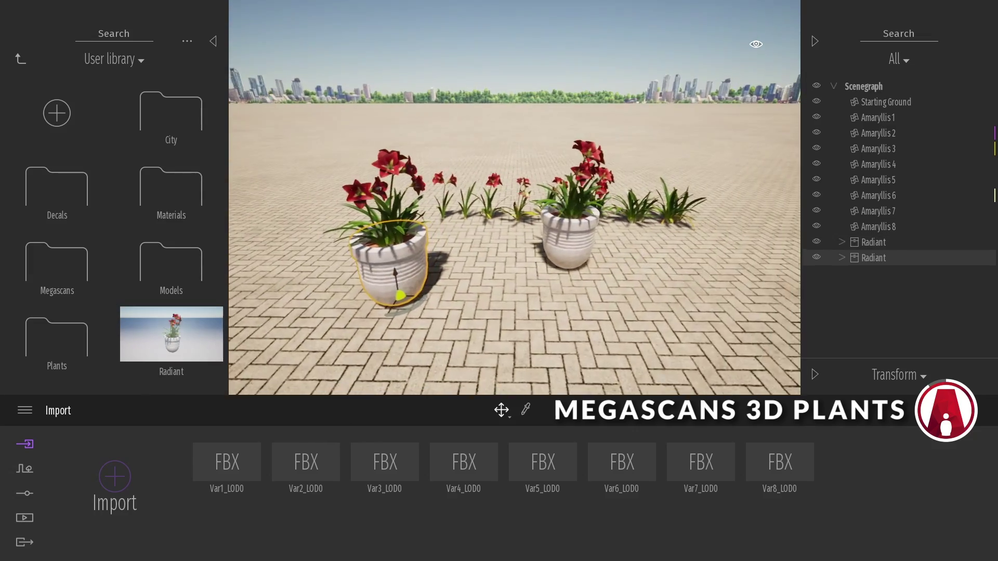
# - Place the Buxom planter from City > Planters and frame the view on it
pyautogui.click(23, 55)
pyautogui.click(77, 200)
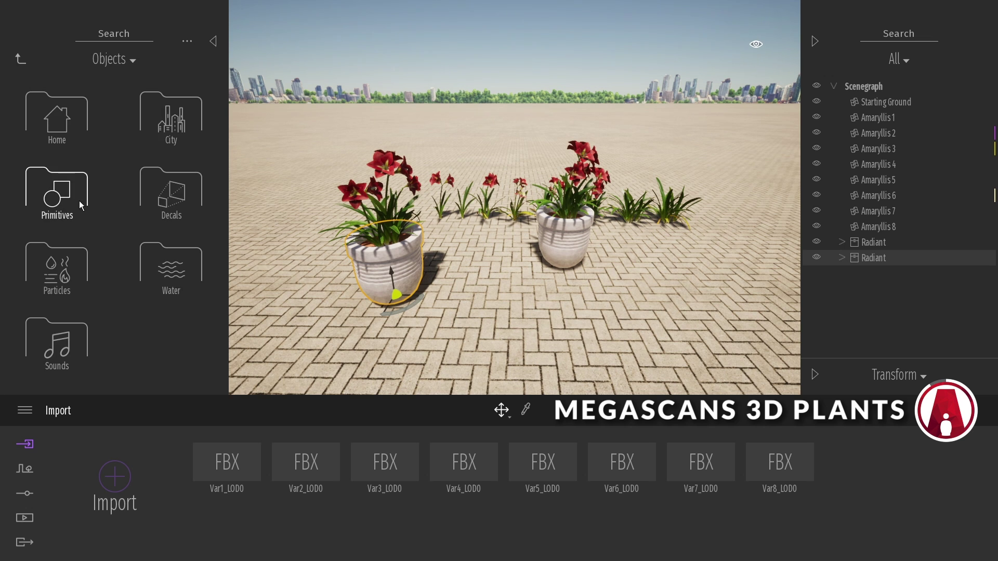
pyautogui.click(166, 115)
pyautogui.click(169, 216)
pyautogui.scroll(-3, 169, 216)
pyautogui.moveTo(54, 276); pyautogui.dragTo(588, 346)
pyautogui.doubleClick(845, 276)
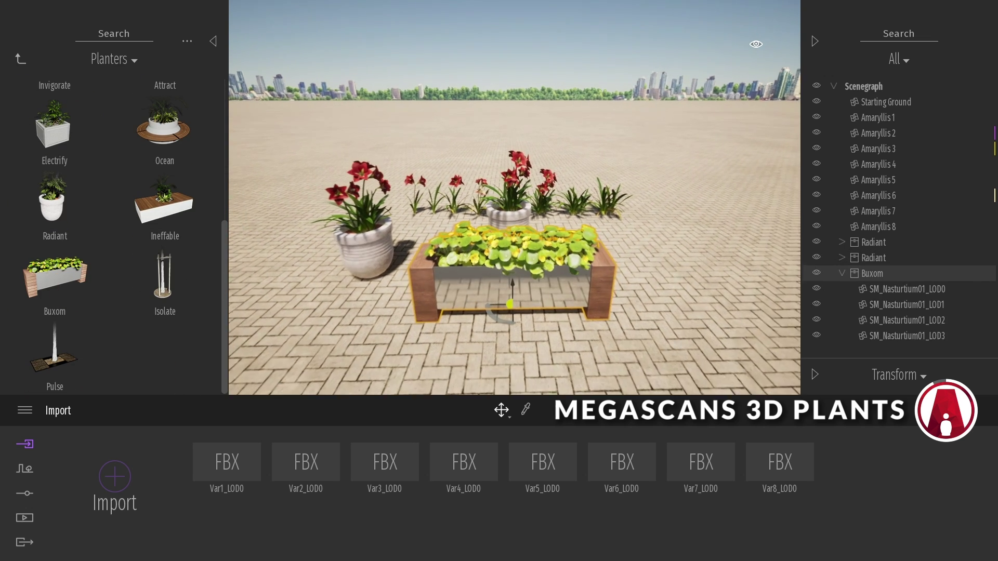
# - Replace the four nasturtium plants with Amaryllis 3, 4 and 6 from the user Plants library
pyautogui.click(884, 289)
pyautogui.keyDown('shift'); pyautogui.click(921, 337); pyautogui.keyUp('shift')
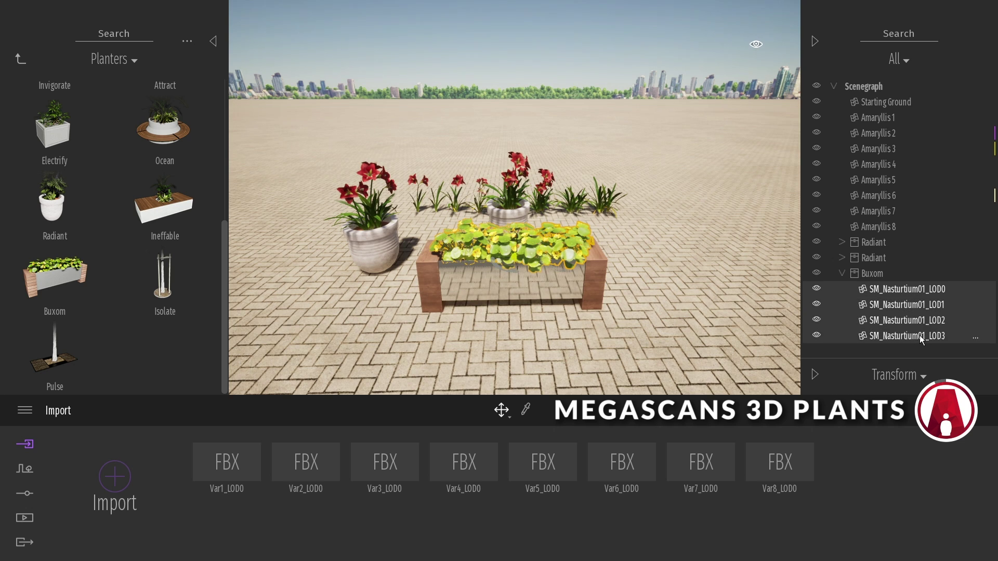
pyautogui.rightClick(890, 294)
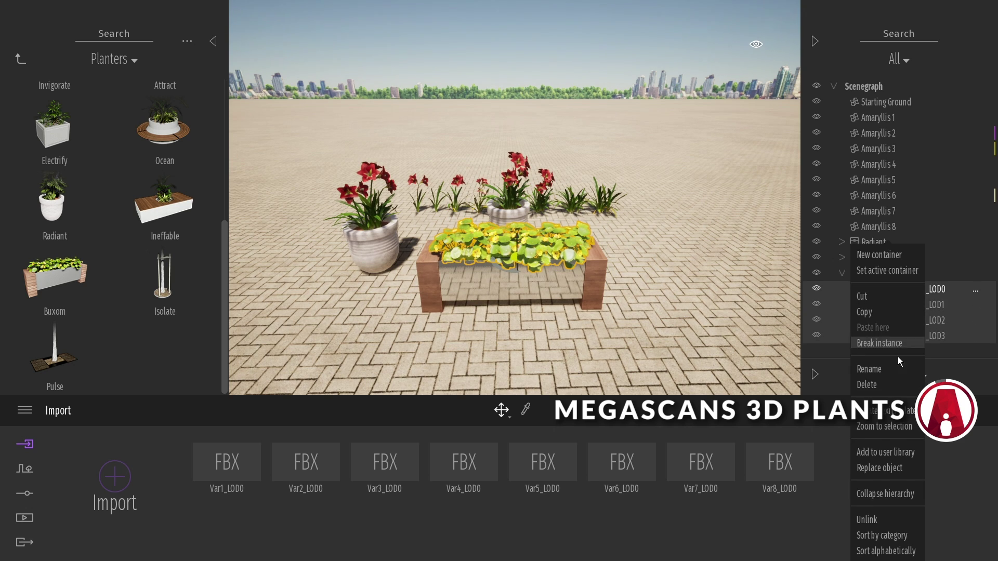
pyautogui.click(883, 469)
pyautogui.click(20, 59)
pyautogui.click(20, 60)
pyautogui.click(54, 336)
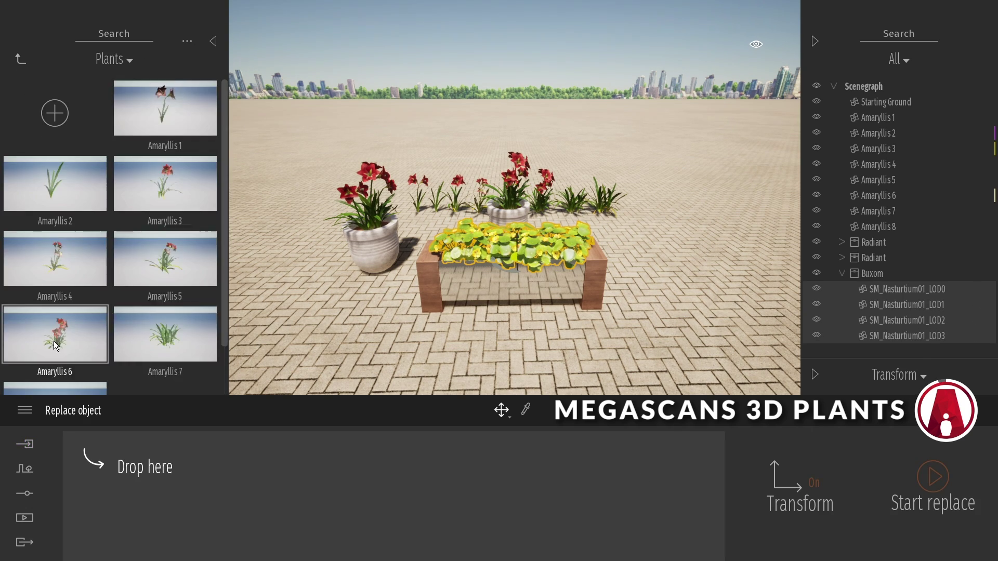
pyautogui.moveTo(165, 183); pyautogui.dragTo(130, 471)
pyautogui.scroll(-2, 133, 264)
pyautogui.moveTo(55, 245); pyautogui.dragTo(238, 470)
pyautogui.moveTo(55, 274); pyautogui.dragTo(361, 475)
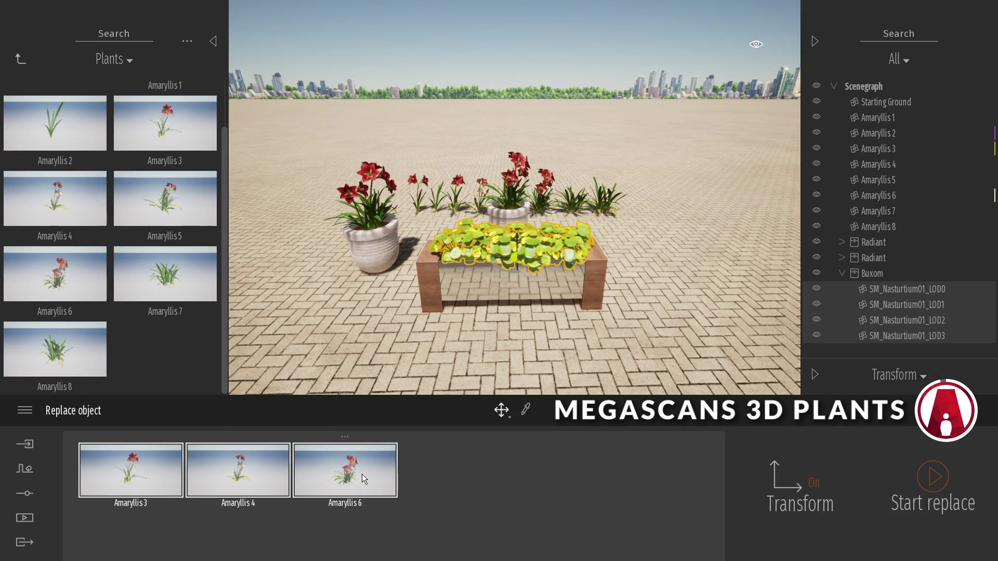
pyautogui.click(934, 478)
# - Orbit and focus on the finished Buxom planter, then open the Asphalt Patch decal details
pyautogui.moveTo(584, 267); pyautogui.dragTo(489, 281, button='middle')
pyautogui.press('f')
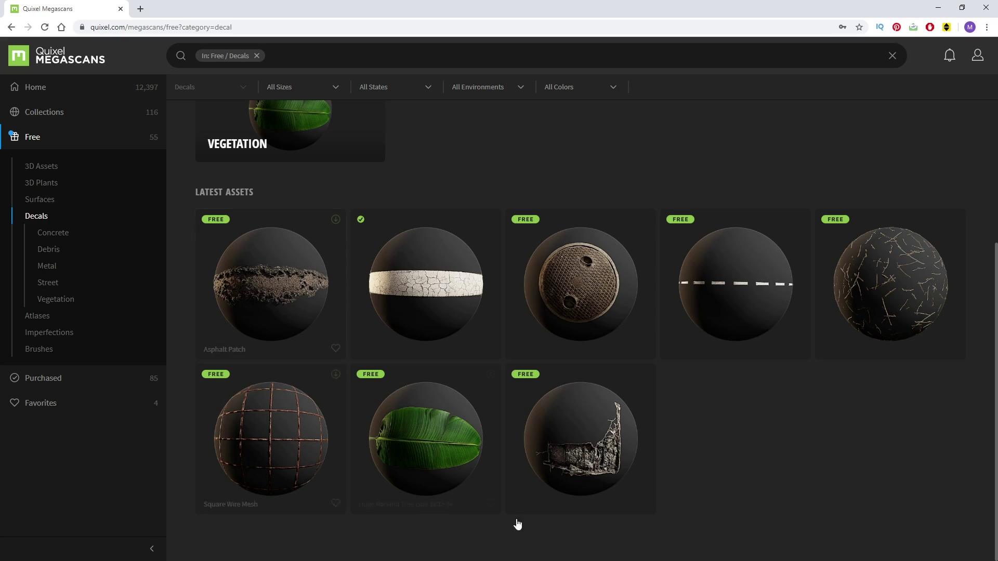
pyautogui.click(307, 282)
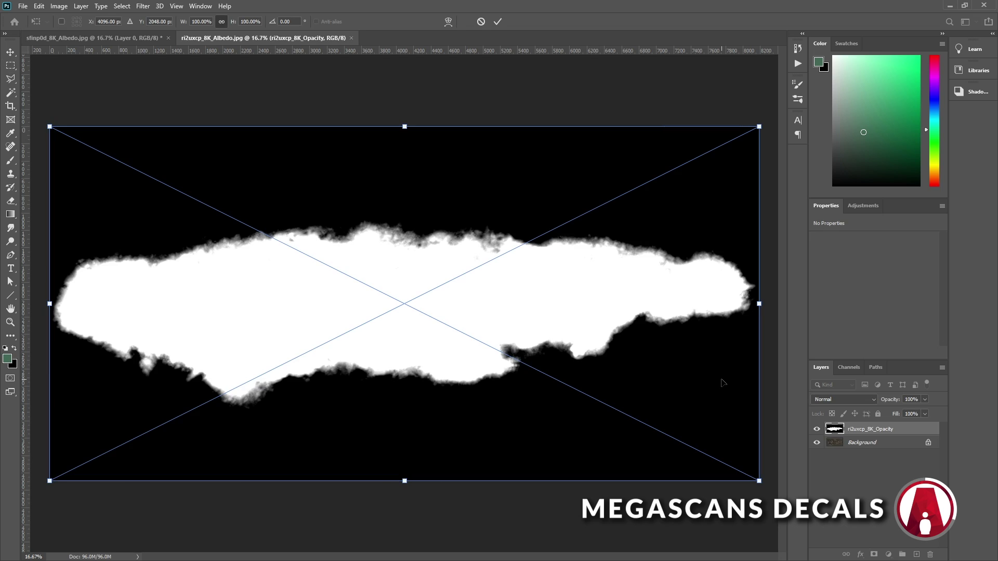
# - Hide the opacity layer, unlock Background to Layer 0, and paste the opacity map into a new layer mask
pyautogui.press('Return')
pyautogui.click(816, 428)
pyautogui.click(928, 442)
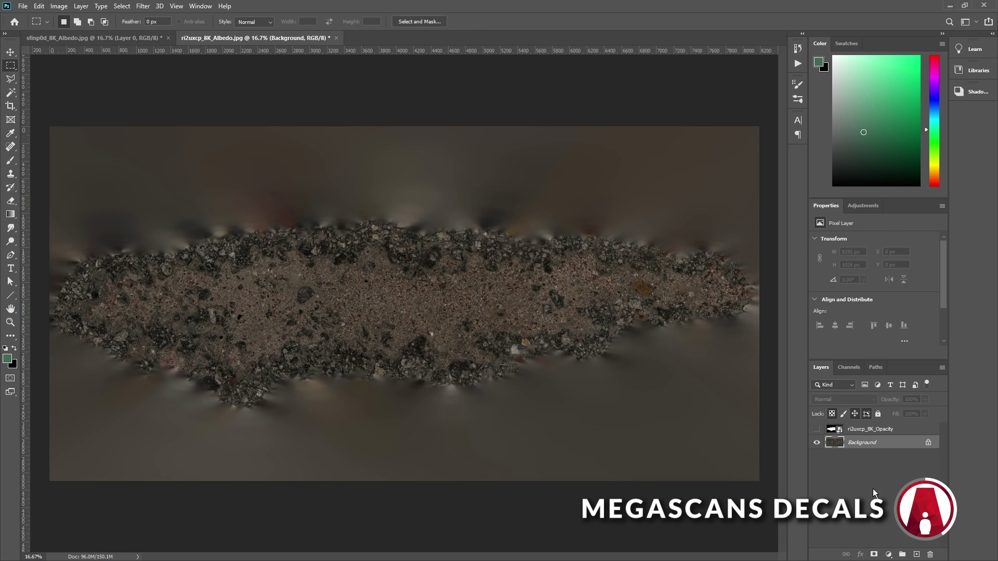
pyautogui.click(875, 554)
pyautogui.keyDown('alt'); pyautogui.click(854, 444); pyautogui.keyUp('alt')
pyautogui.hotkey('ctrl', 'v')
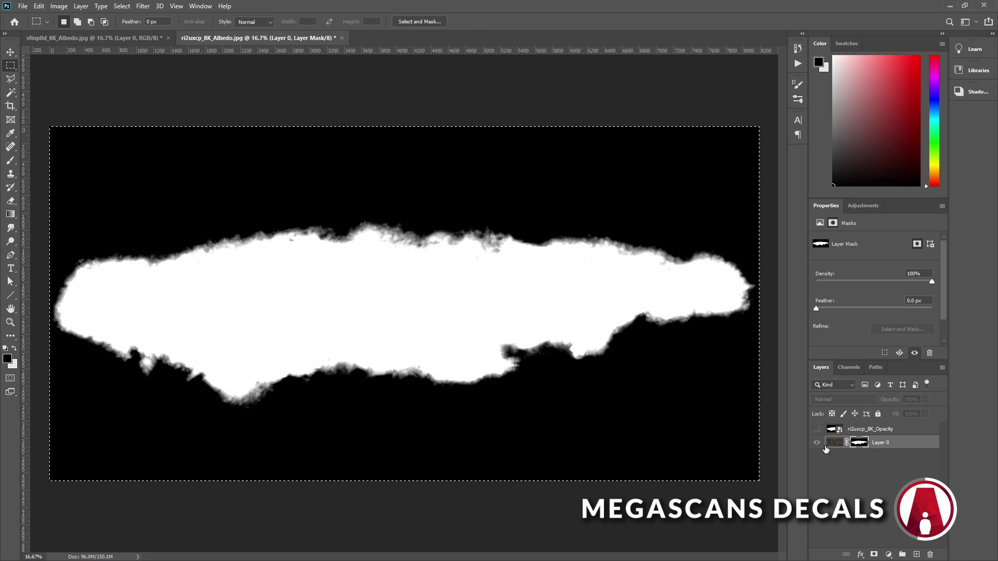
pyautogui.keyDown('alt'); pyautogui.click(859, 442); pyautogui.keyUp('alt')
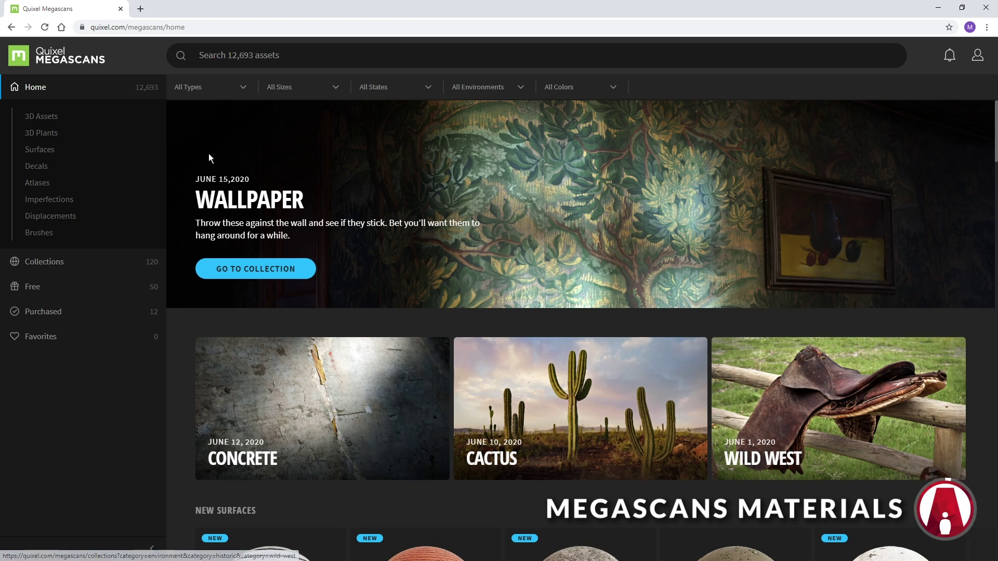
# - Scroll through the Surfaces Trending and Latest Assets, then open the Metal category
pyautogui.click(50, 155)
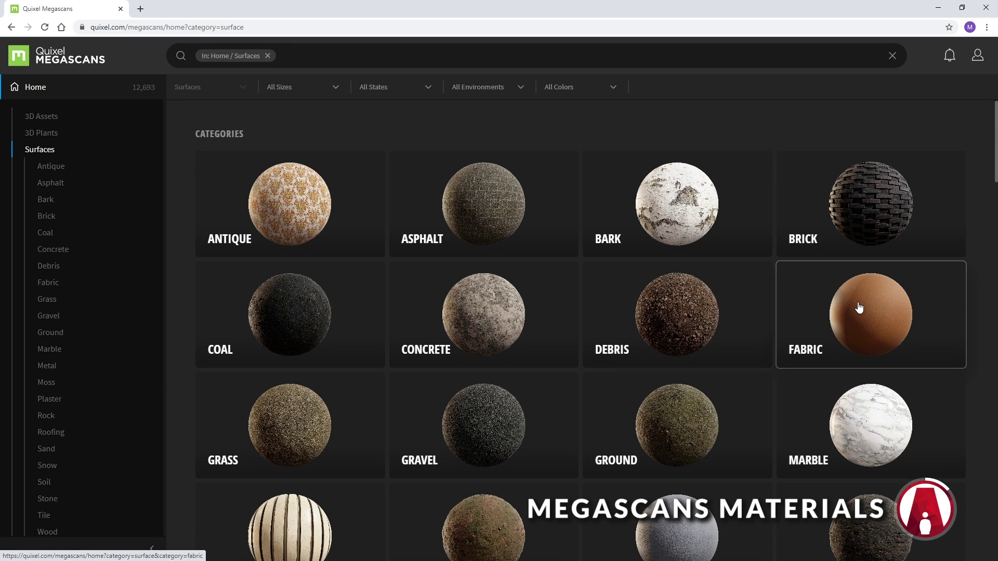
pyautogui.scroll(-10, 859, 309)
pyautogui.scroll(-3, 859, 308)
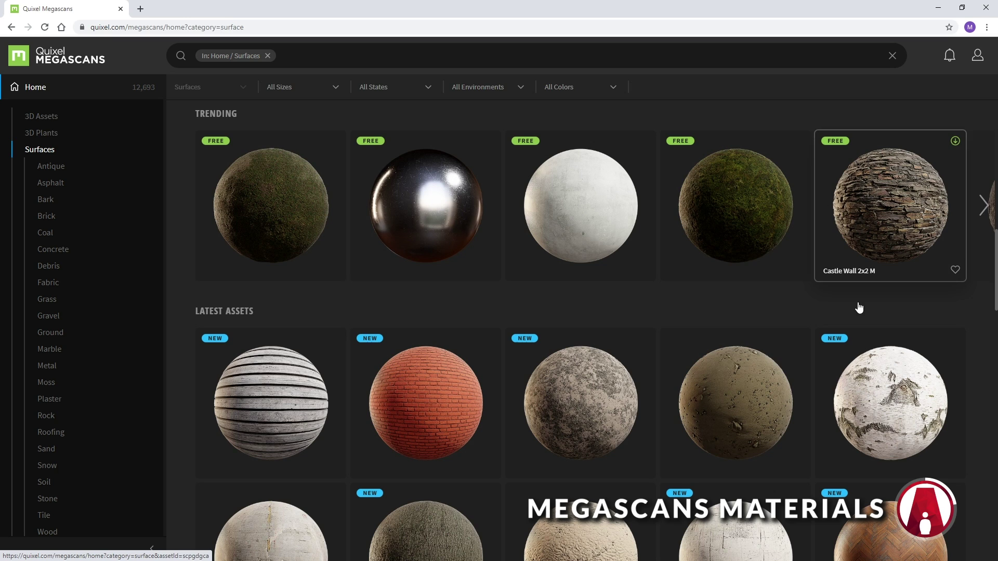
pyautogui.click(48, 367)
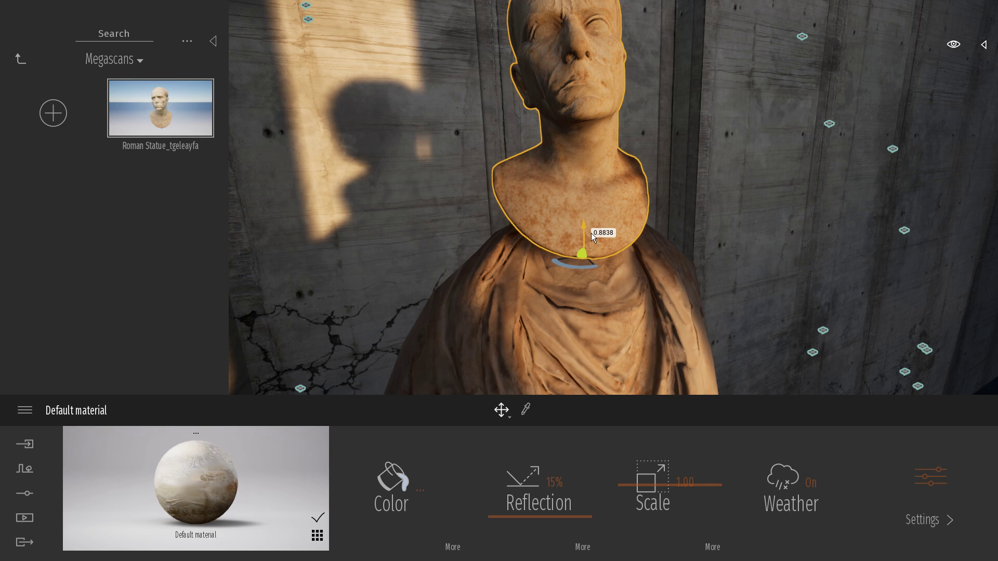
# - Drag the Roman Statue and then the Rock Sandstone piece down into the ground
pyautogui.moveTo(591, 232); pyautogui.dragTo(584, 335)
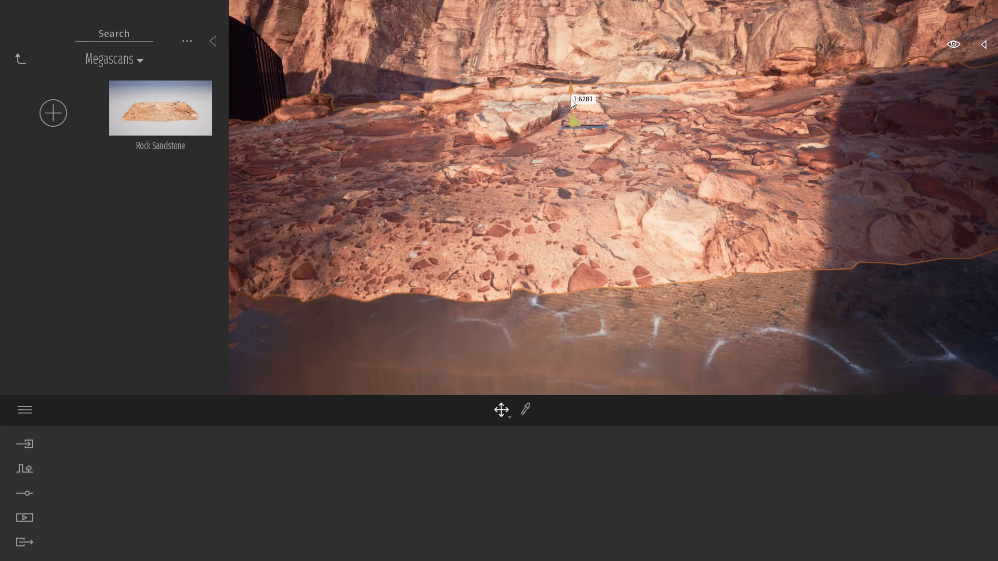
pyautogui.moveTo(571, 102); pyautogui.dragTo(572, 198)
pyautogui.moveTo(588, 256); pyautogui.dragTo(587, 256, button='right')
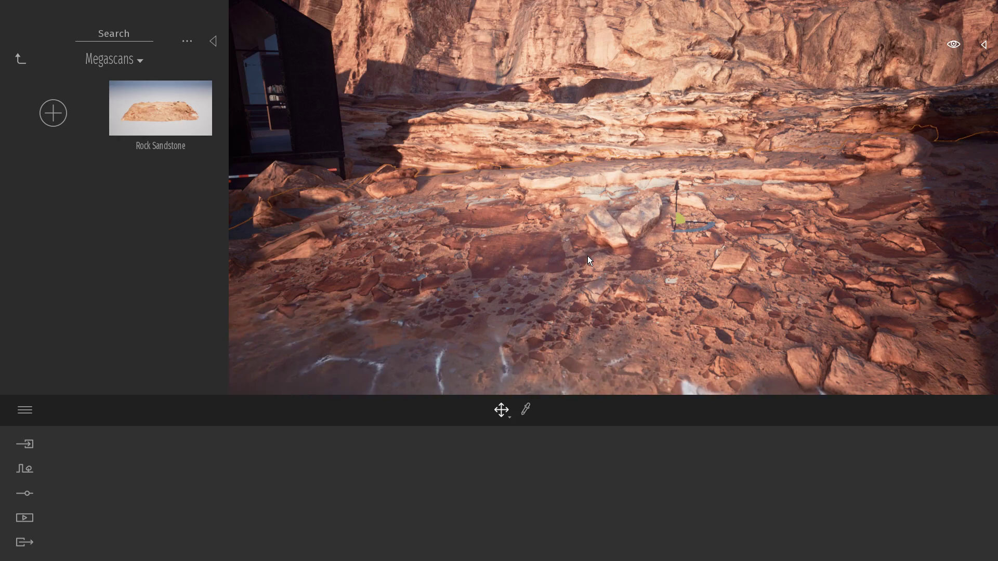
pyautogui.moveTo(659, 258); pyautogui.dragTo(659, 258, button='right')
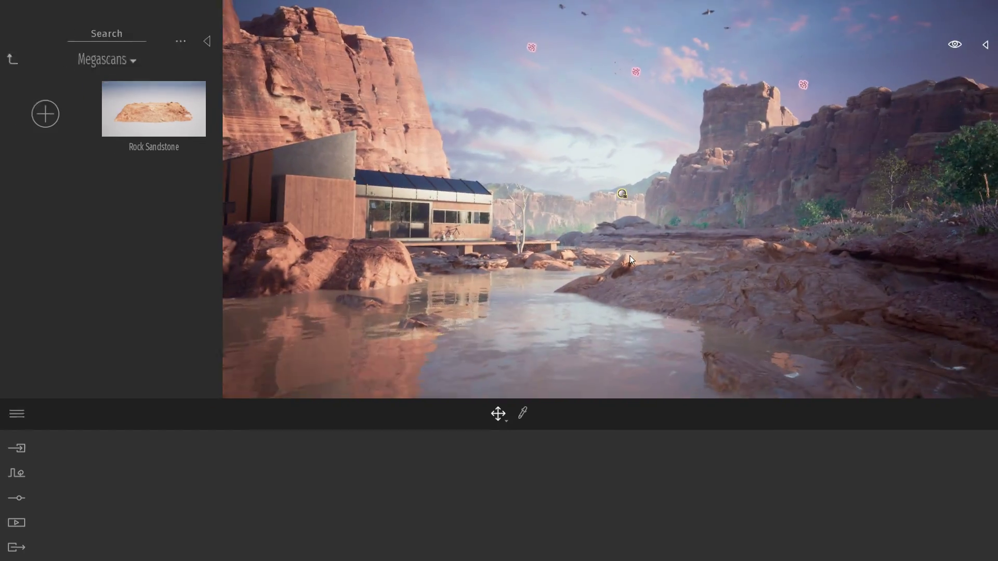